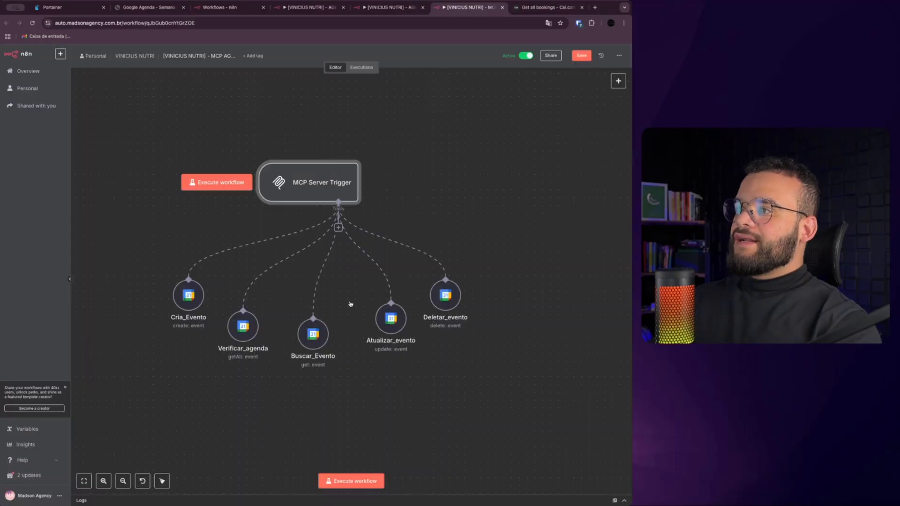
- Review the secretary agent workflow's canvas and the MCP Server Trigger workflow with its Google Calendar event tools
left_click(390, 7)
left_click(309, 7)
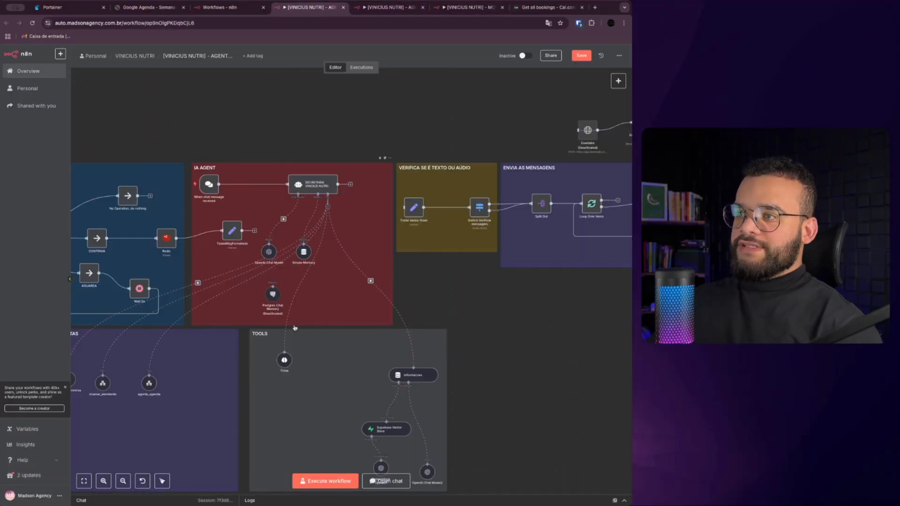
scroll(339, 223, "up", 3)
scroll(356, 272, "down", 2)
scroll(372, 329, "down", 4)
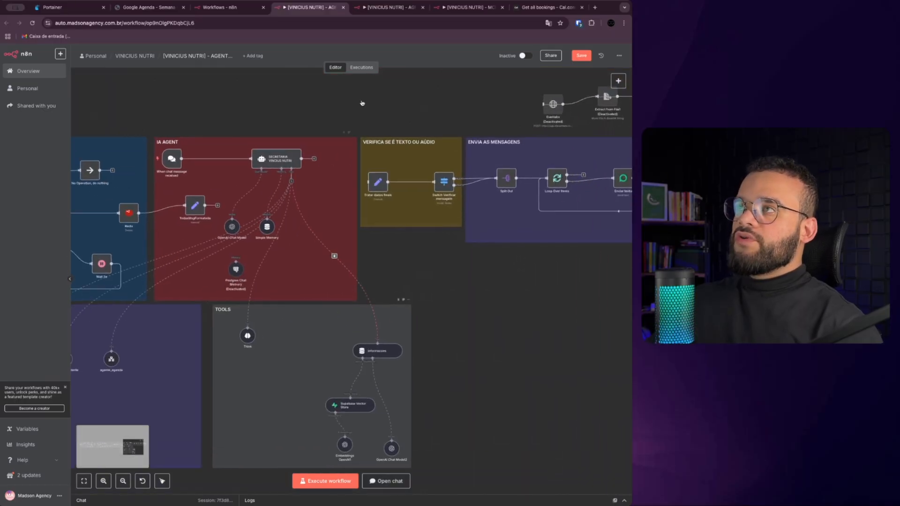
left_click(389, 7)
left_click(469, 7)
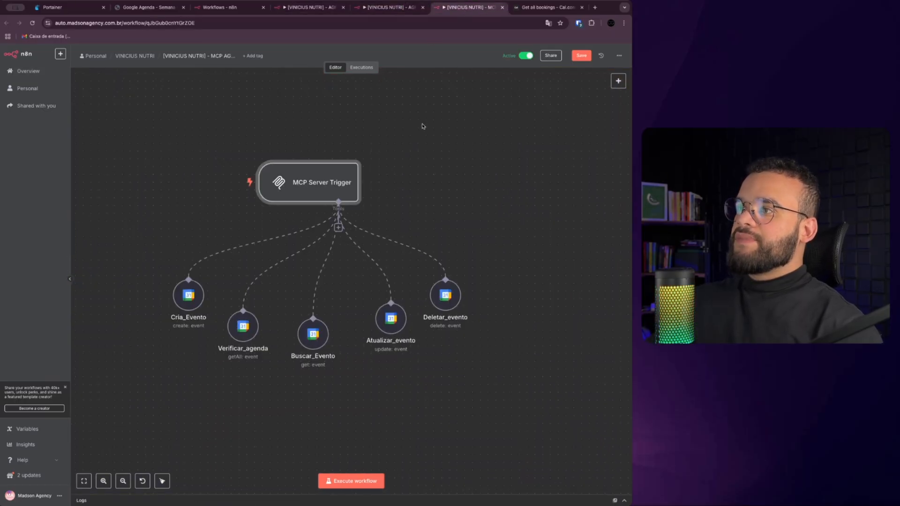
scroll(414, 199, "right", 1)
scroll(328, 284, "up", 1)
scroll(301, 288, "left", 1)
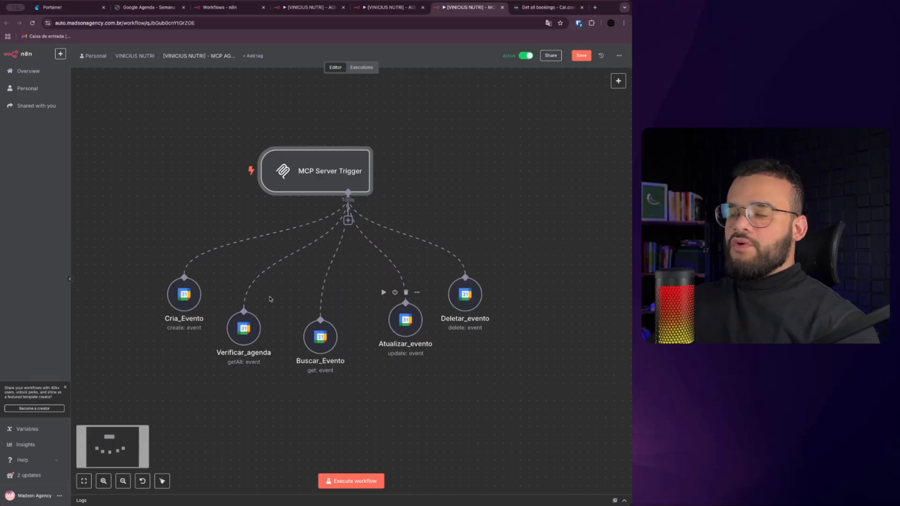
scroll(368, 254, "right", 2)
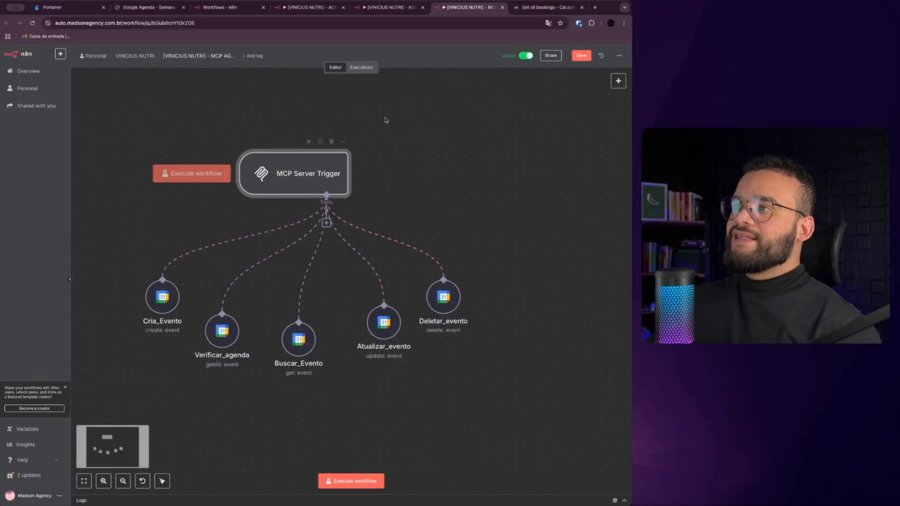
- Compare the AGENTE DA AGENDA workflow's tools with the ESPECIALISTAS and TOOLS sections of the secretary agent workflow
left_click(389, 7)
left_click_drag(280, 215, 340, 249)
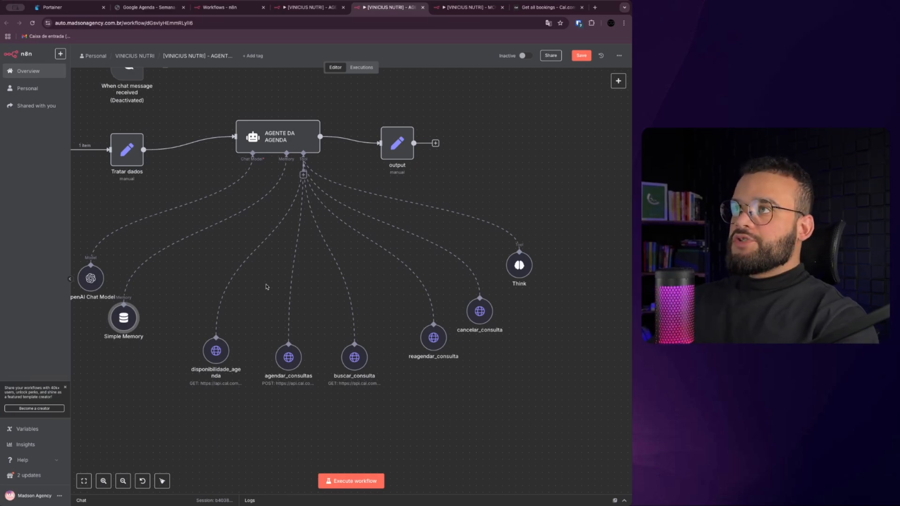
left_click(305, 8)
scroll(300, 118, "left", 2)
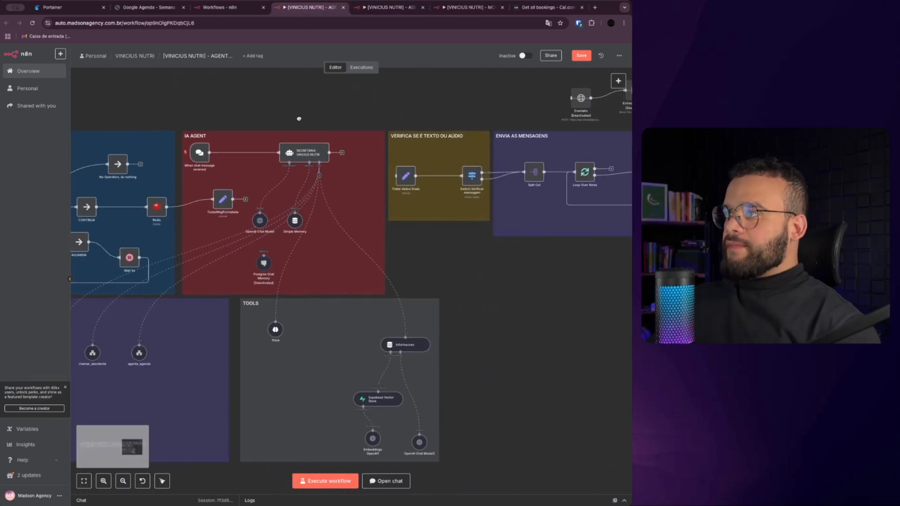
scroll(299, 118, "down", 1)
scroll(299, 118, "down", 1)
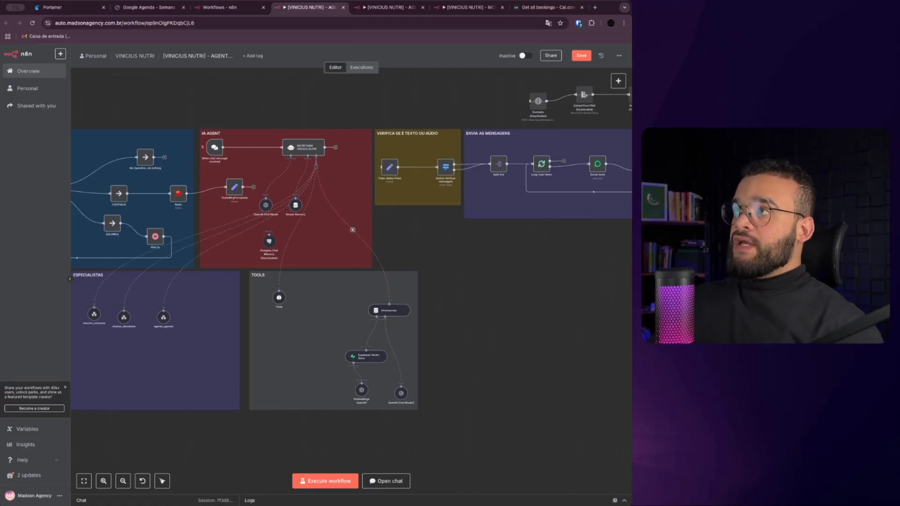
scroll(170, 327, "up", 3)
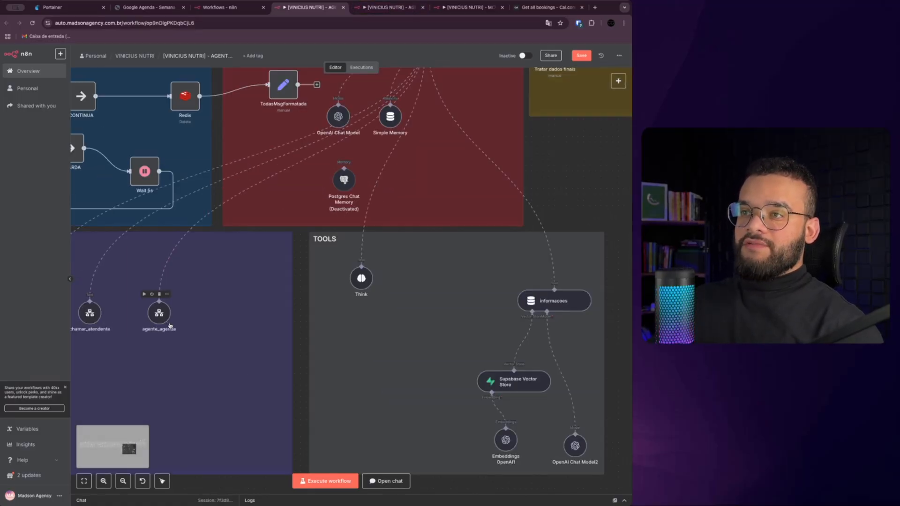
scroll(162, 312, "down", 2)
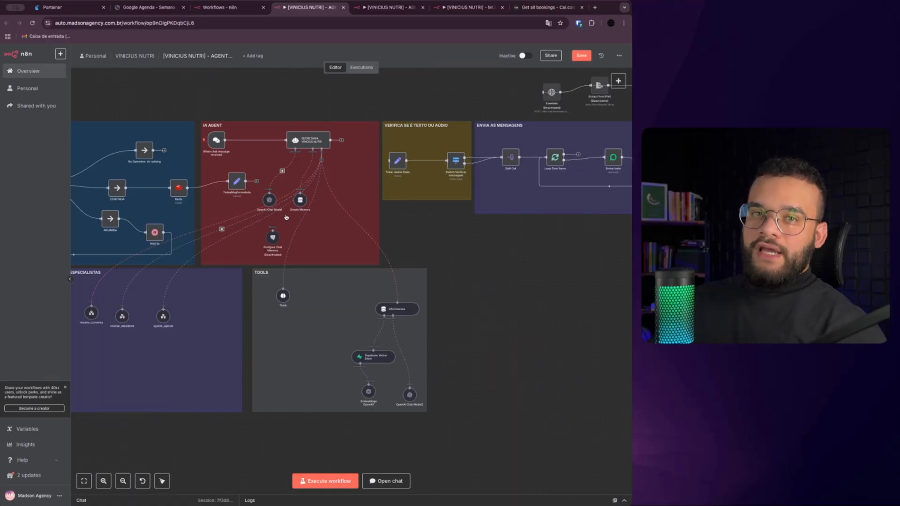
left_click(392, 7)
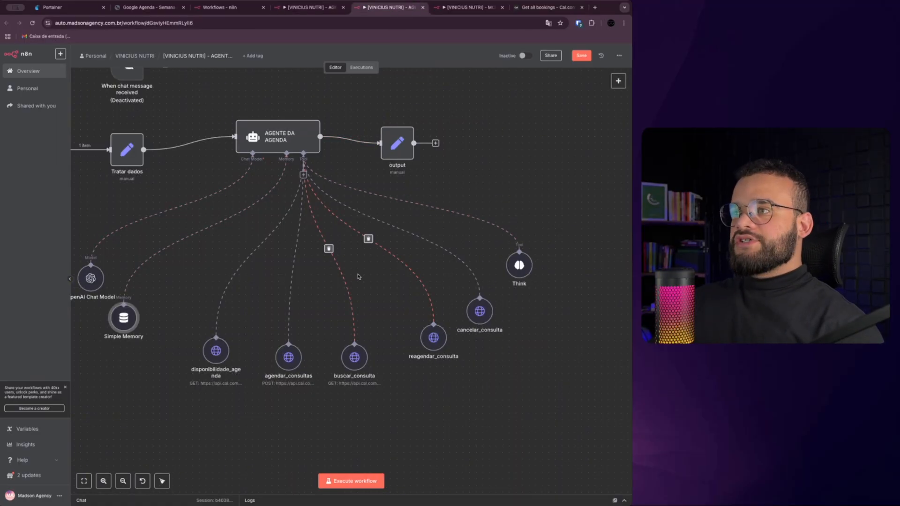
left_click(146, 6)
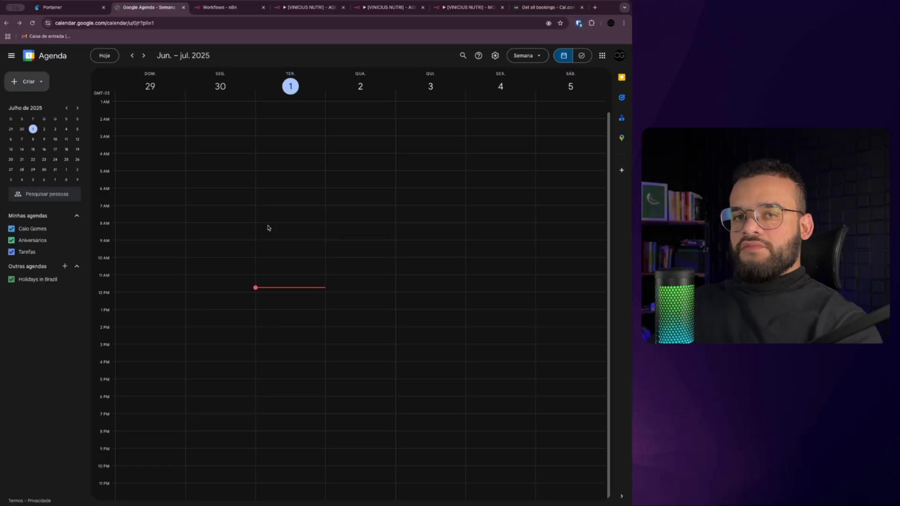
left_click_drag(270, 228, 281, 291)
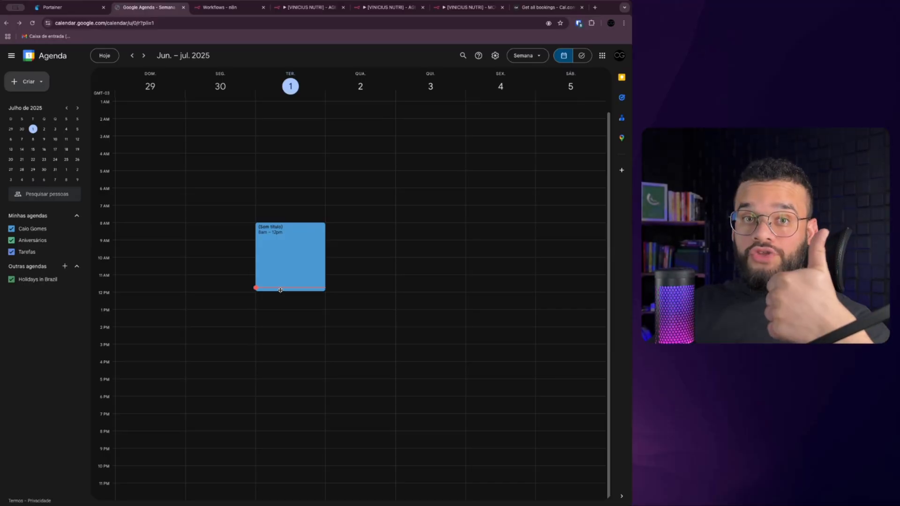
left_click_drag(280, 291, 282, 295)
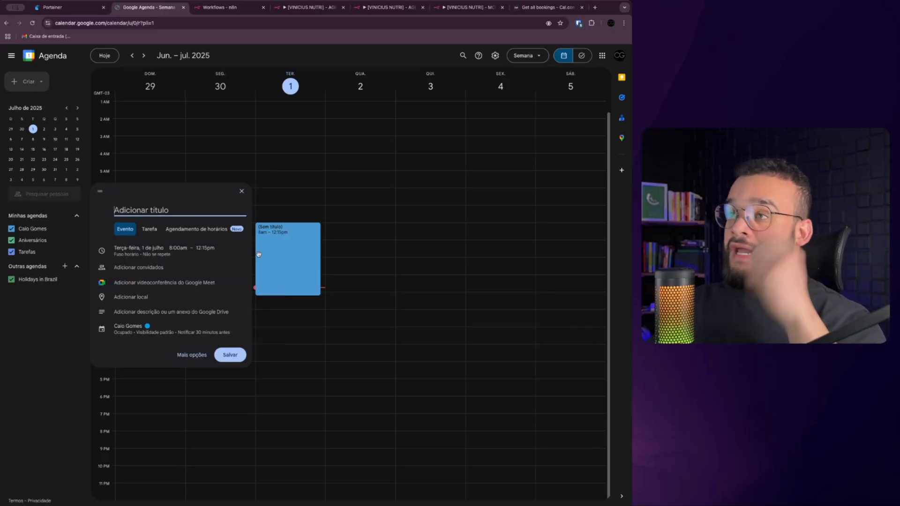
left_click(243, 191)
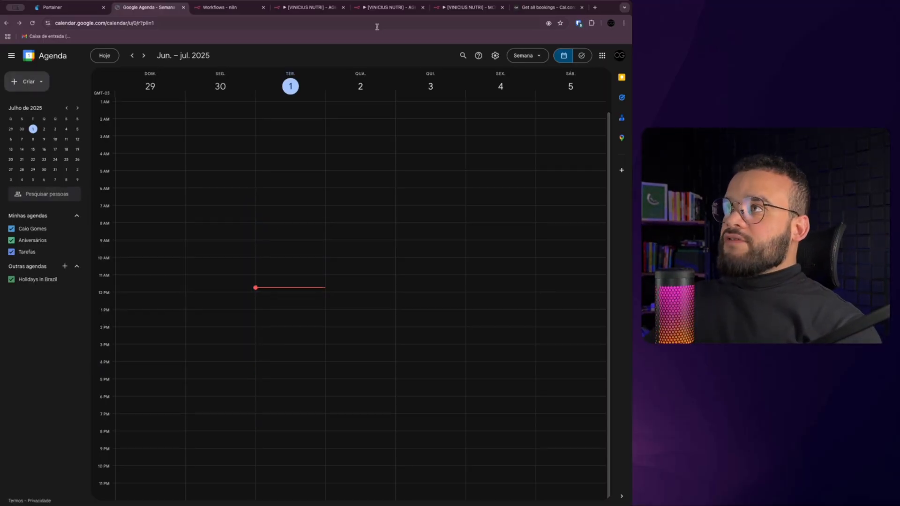
left_click(327, 10)
left_click(389, 8)
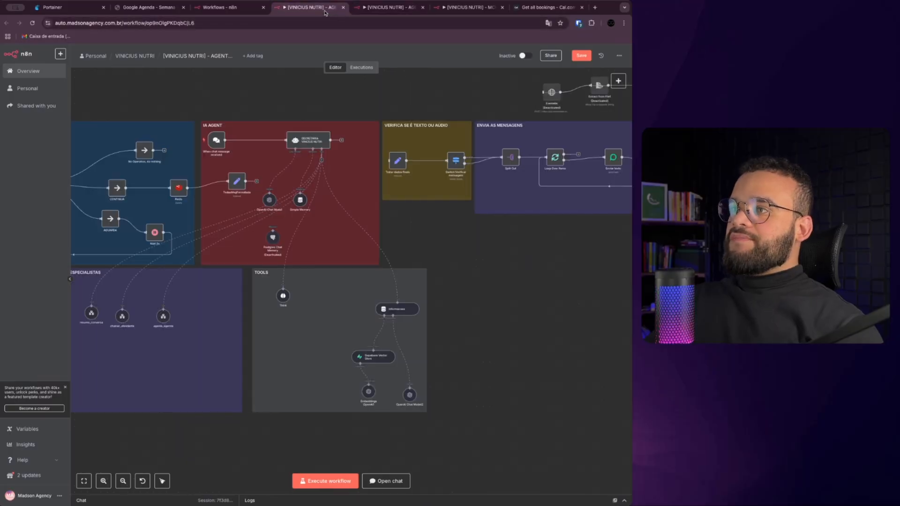
left_click(460, 10)
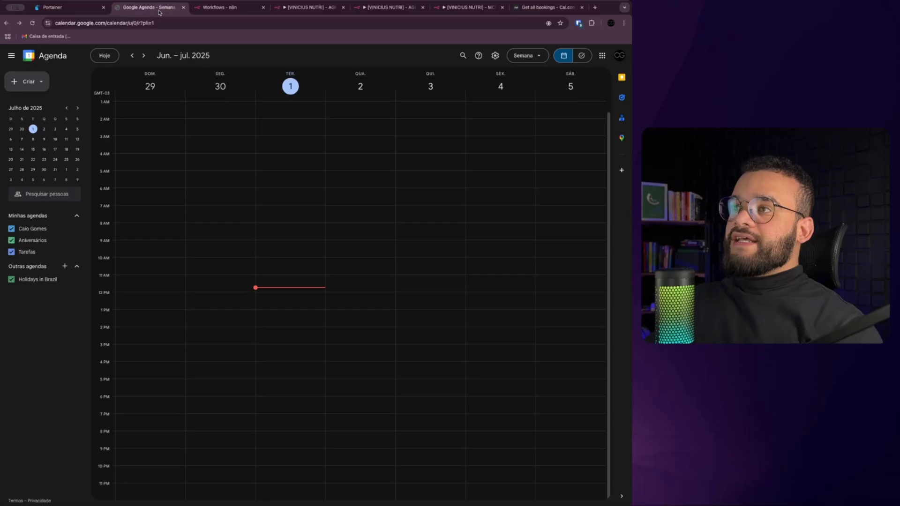
- Switch to Google Agenda and create an event titled 1 on Tuesday, 1 July 2025, from 8:00am to 9:00am
left_click(148, 8)
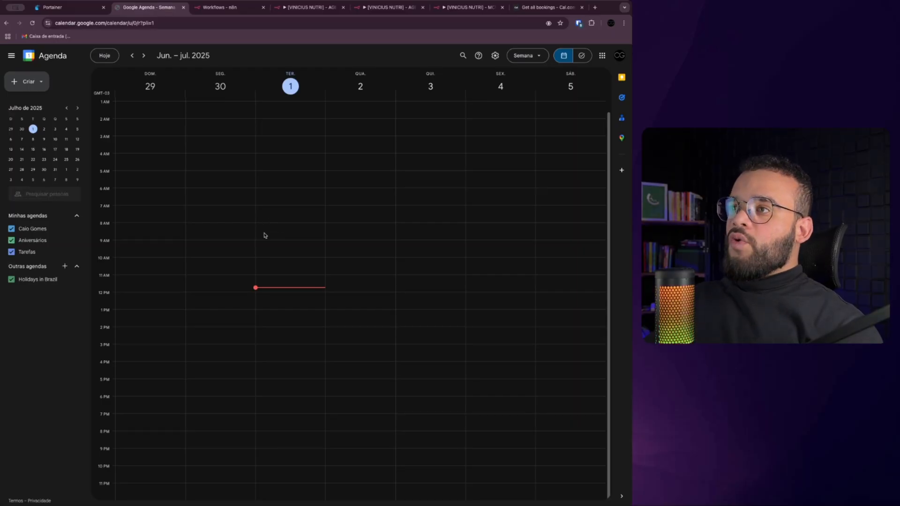
left_click(263, 233)
key("Escape")
left_click(272, 232)
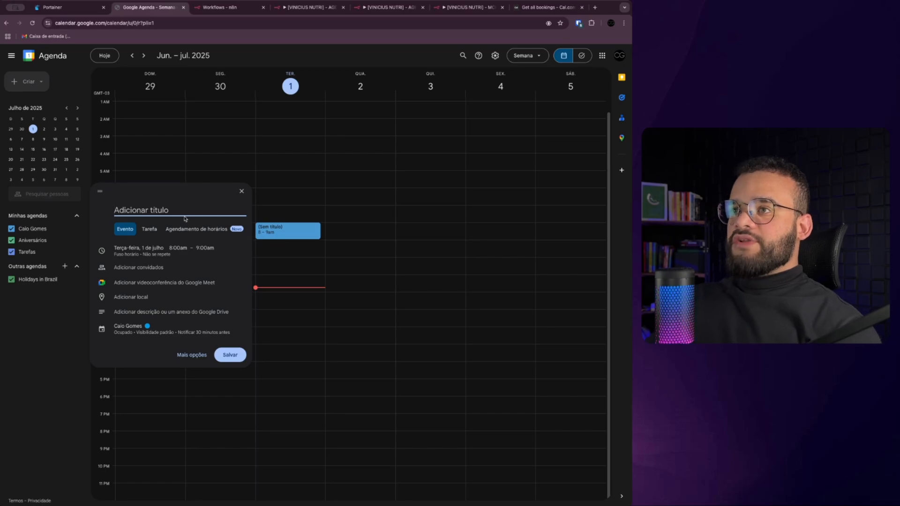
type("1")
key("Return")
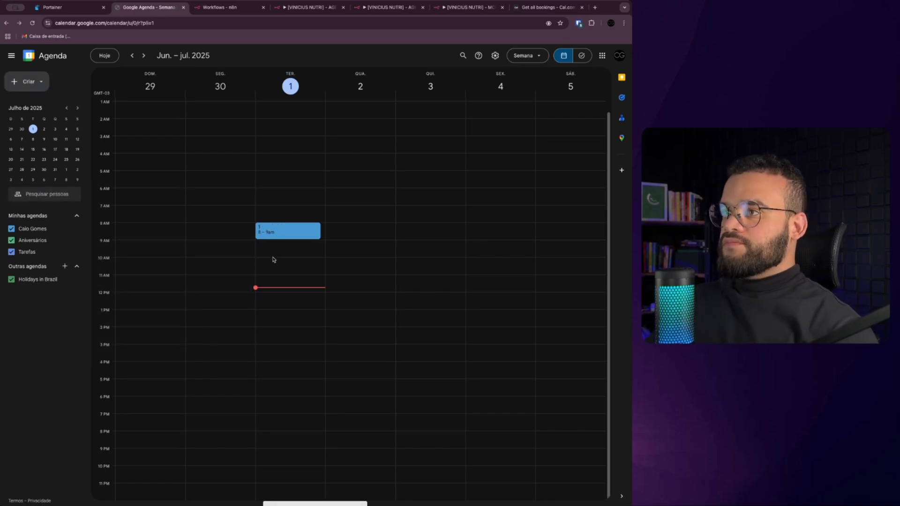
- Create an event titled 2 on Tuesday, 1 July, from 9:00am to 10:00am
left_click(274, 253)
left_click_drag(271, 249, 271, 240)
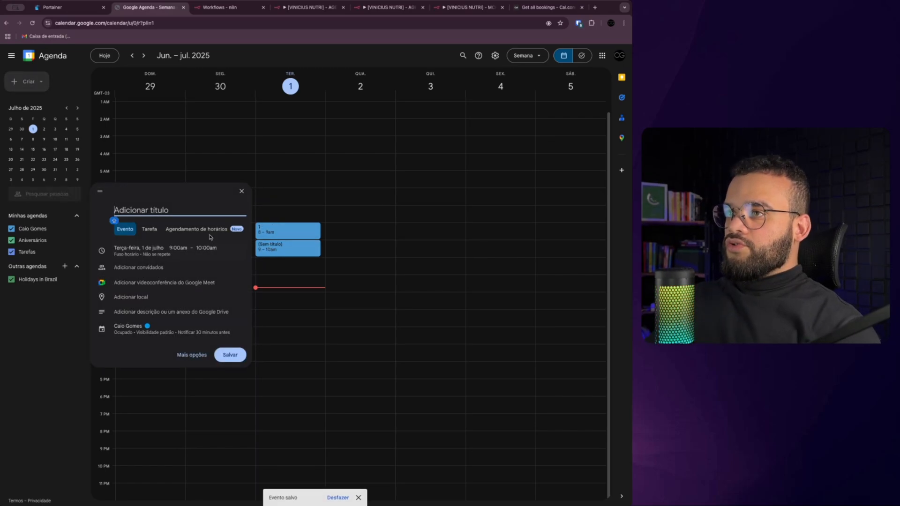
type("2")
key("Return")
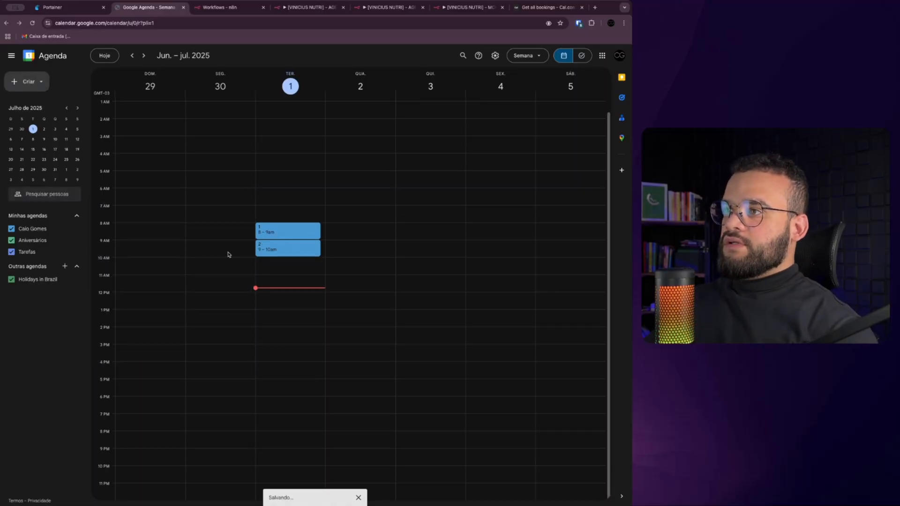
- Rename the 8:00am event on 1 July as teste and save it
left_click(288, 231)
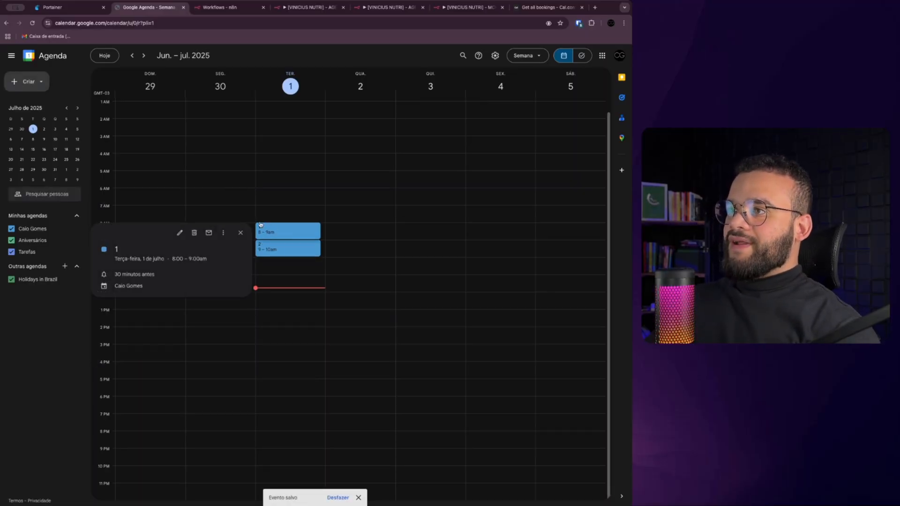
left_click(180, 232)
left_click_drag(35, 63, 8, 65)
type("teste")
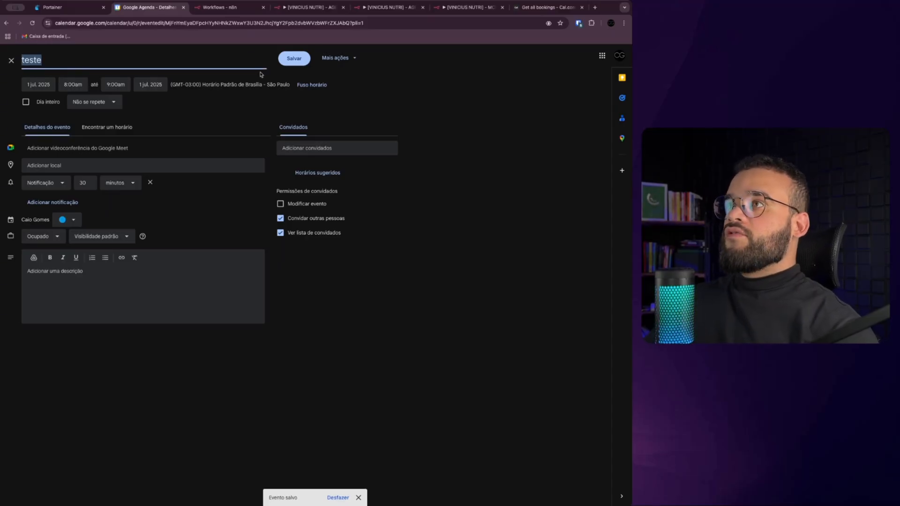
left_click(297, 60)
- Rename the 9:00am event on 1 July as teste and save it
double_click(286, 259)
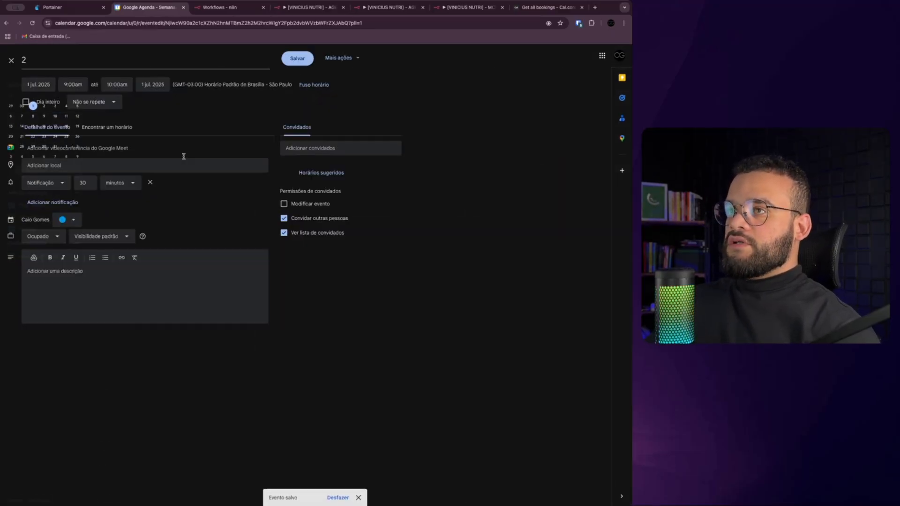
double_click(59, 56)
type("teste")
left_click(288, 61)
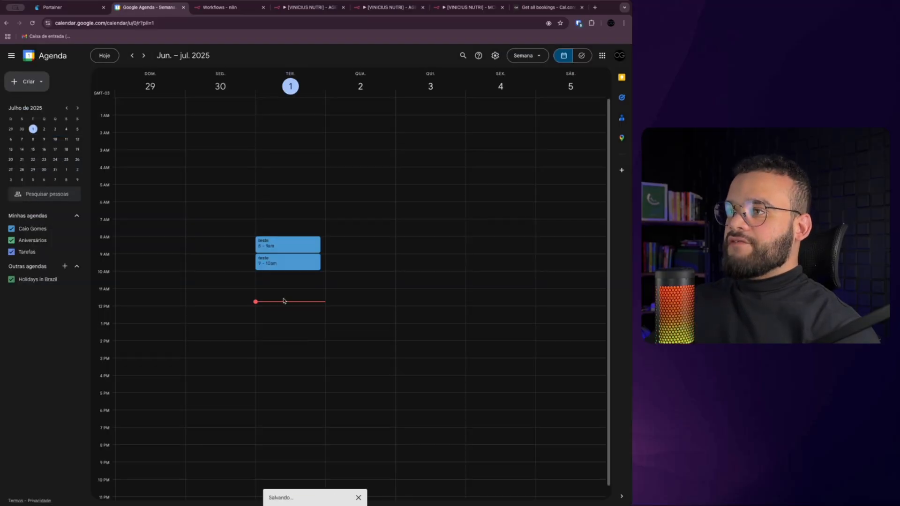
- Create an event titled teste on Tuesday, 1 July, from 10:00am to 11:00am
left_click(285, 281)
left_click(286, 279)
left_click(287, 279)
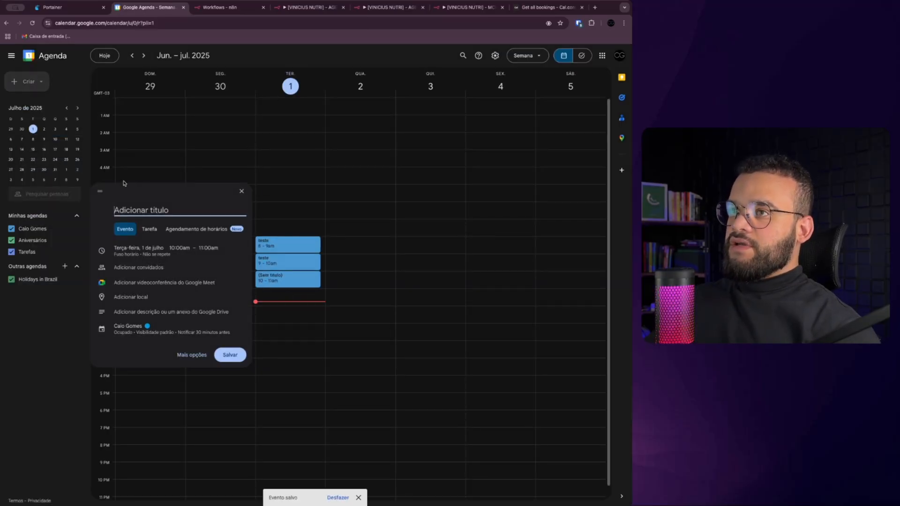
type("teste")
key("Return")
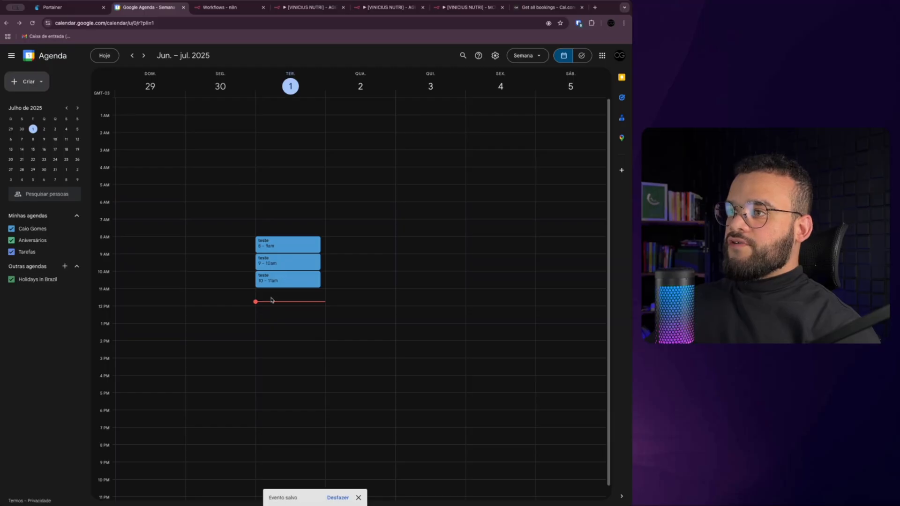
- Create an event titled teste on Tuesday, 1 July, from 11:00am to 12:00pm
double_click(271, 296)
left_click(11, 60)
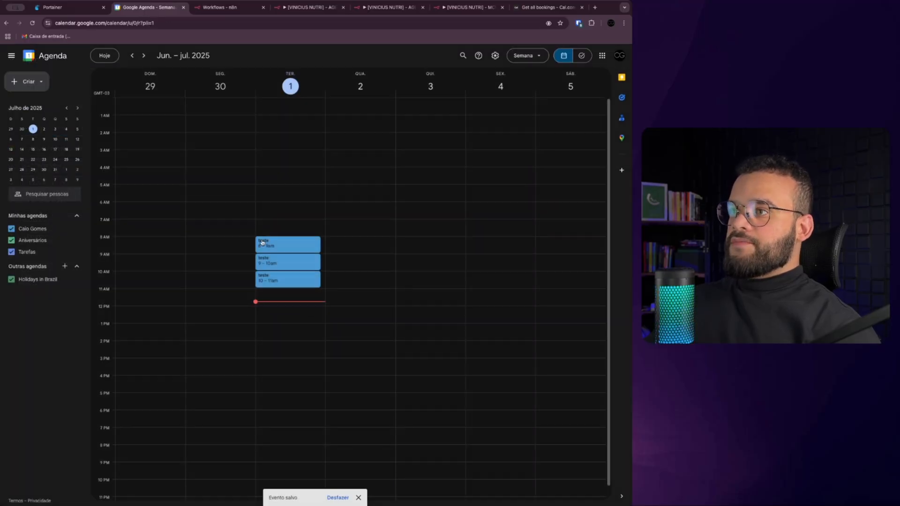
double_click(268, 296)
type("teste")
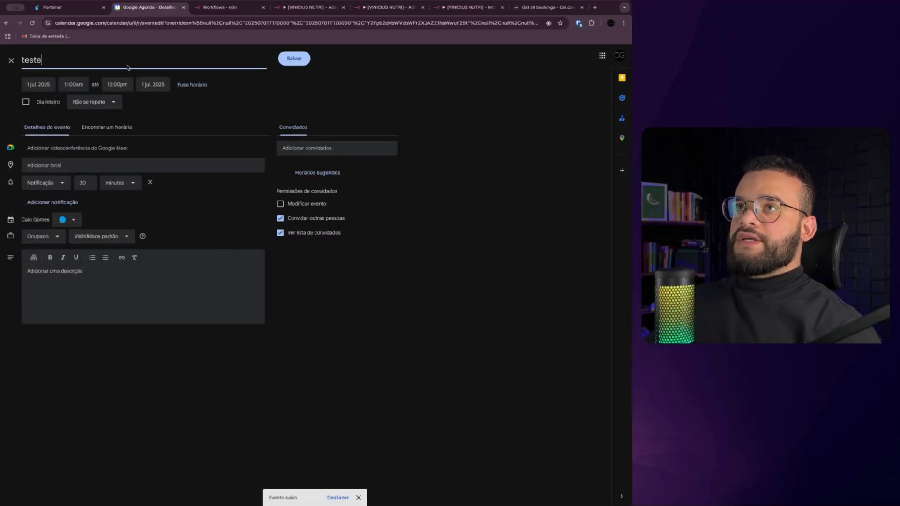
left_click(294, 58)
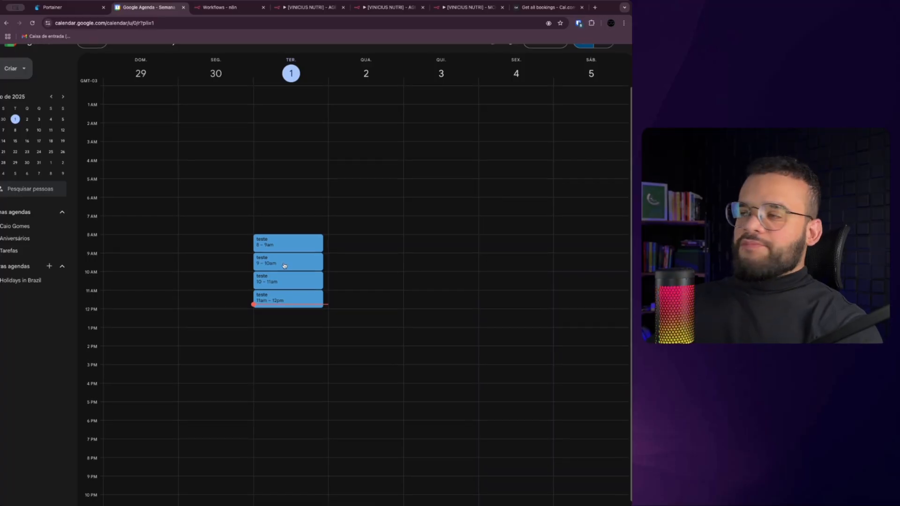
- Delete the 9–10am event on 1 July and move the 8am event to 8:30–9:30am
left_click(284, 266)
left_click(239, 248)
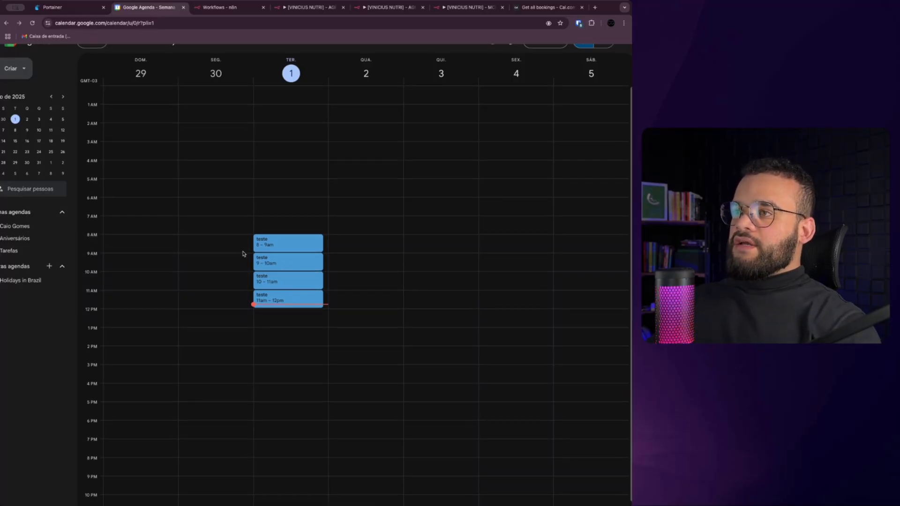
right_click(268, 262)
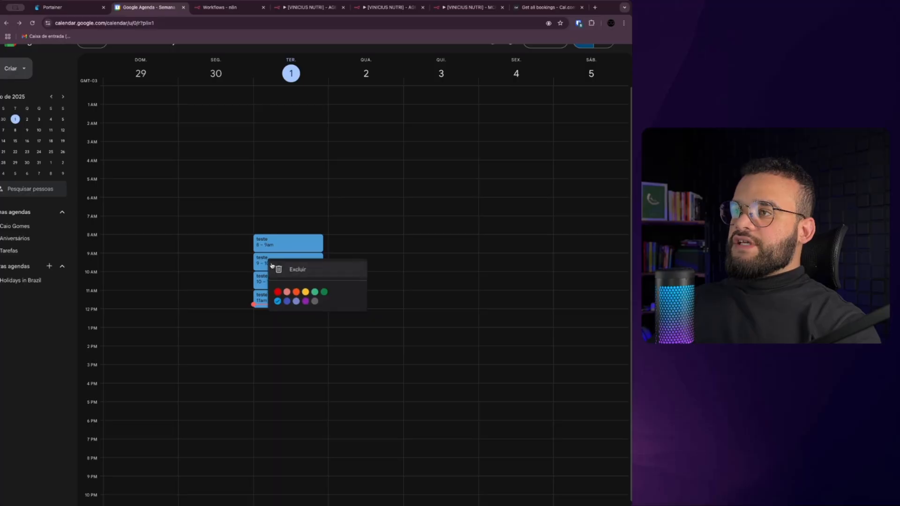
left_click(307, 274)
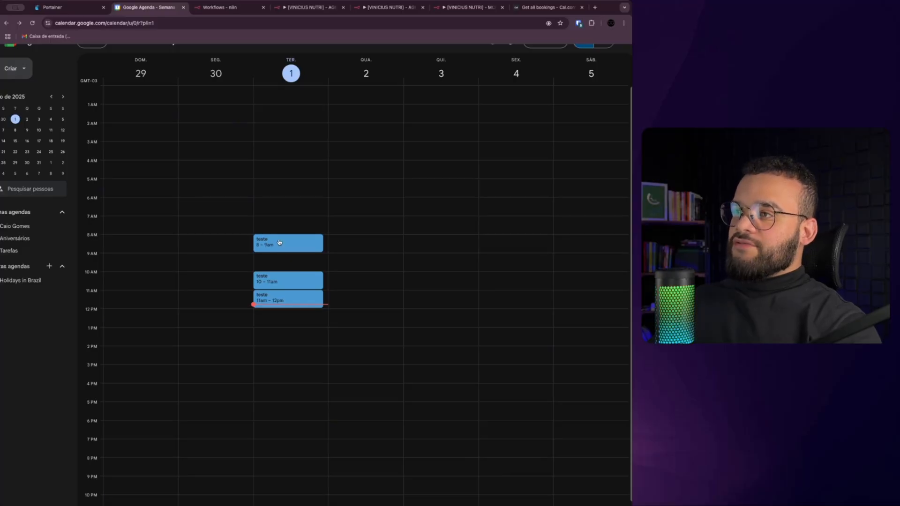
left_click_drag(279, 242, 274, 253)
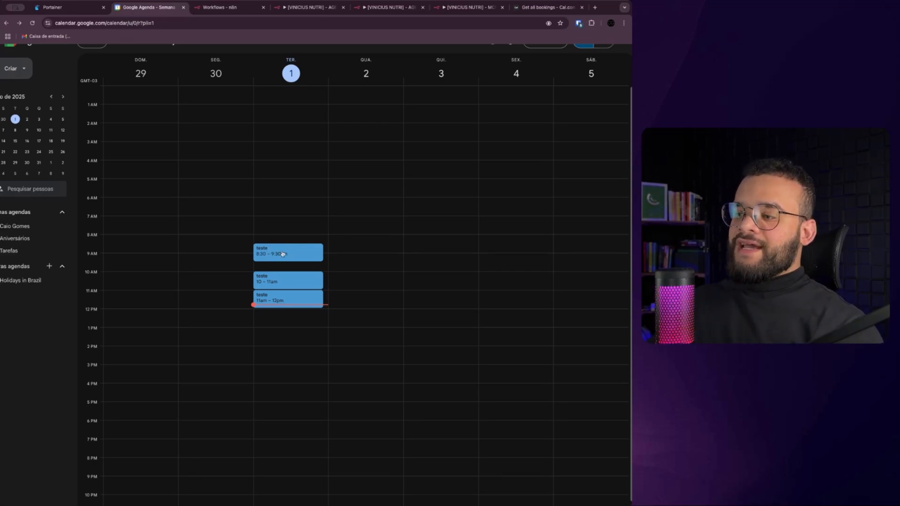
scroll(296, 252, "up", 5)
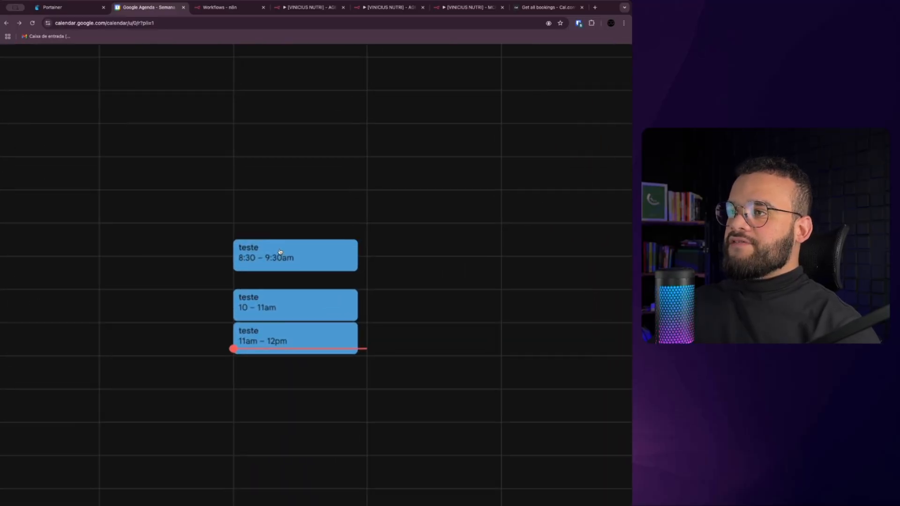
scroll(270, 253, "down", 1)
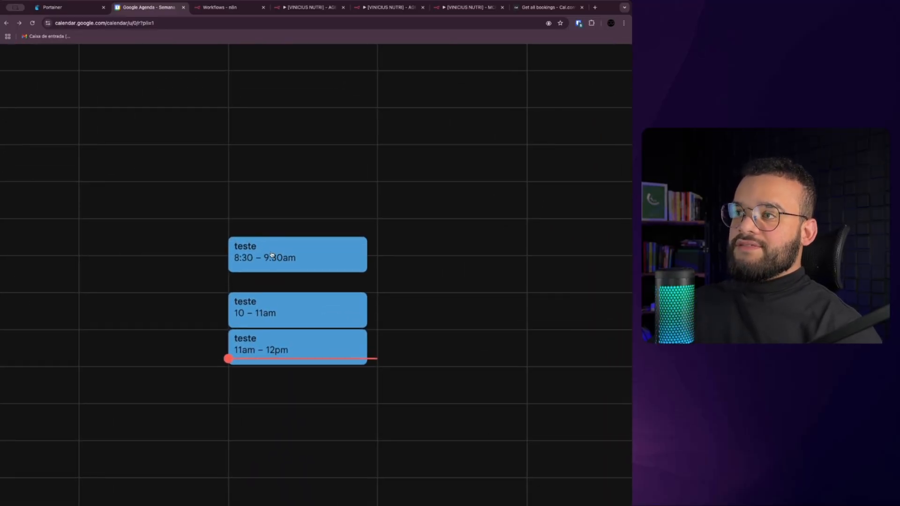
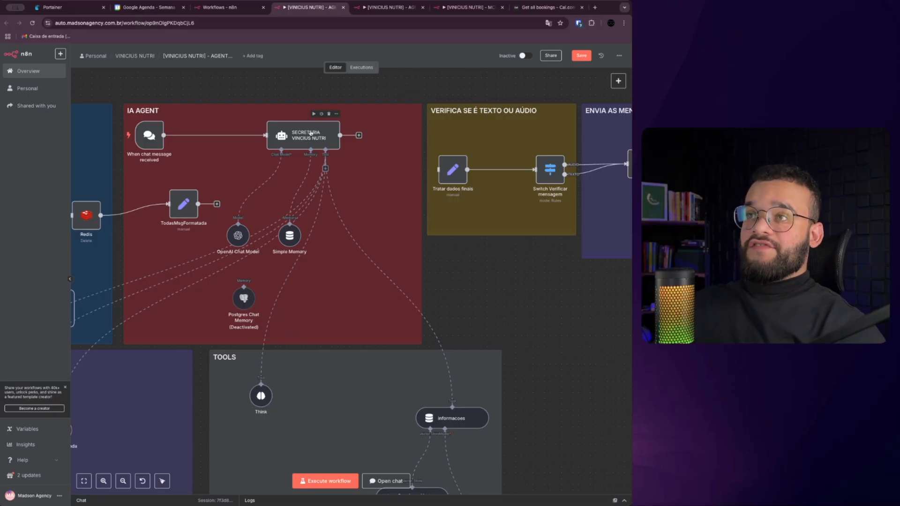
- Locate the agente_agenda tool in the main agent workflow and open the AGENTE DA AGENDA workflow
scroll(147, 375, "down", 2)
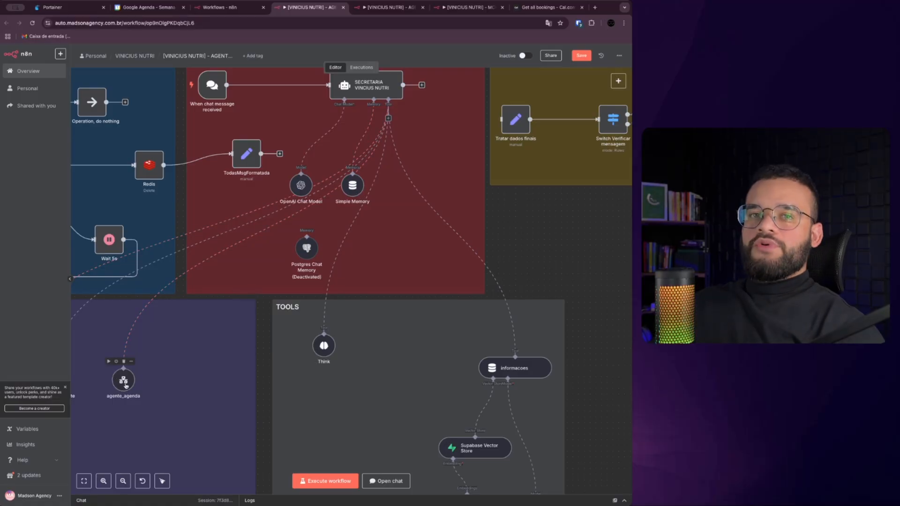
left_click(389, 7)
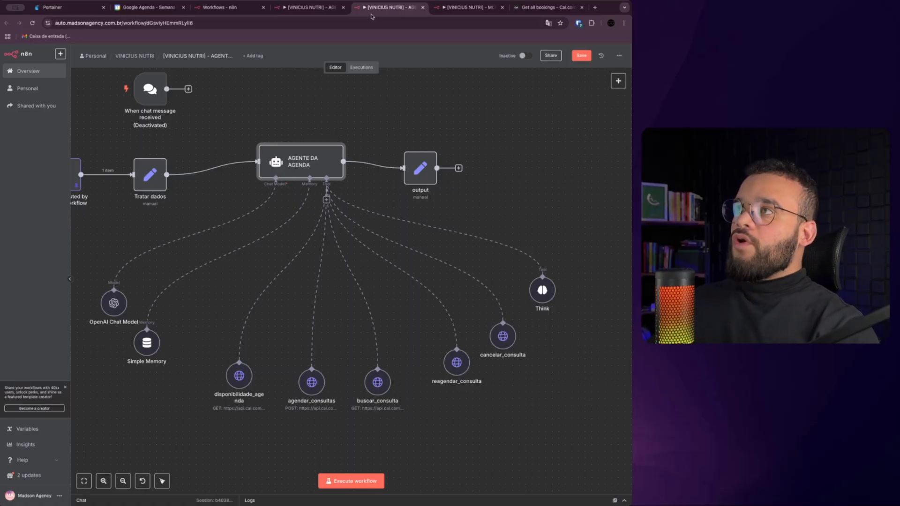
- Examine the MCP Server Trigger workflow with its Google Calendar event tools, and return to the AGENTE DA AGENDA workflow
key("ctrl+Tab")
left_click_drag(295, 148, 312, 130)
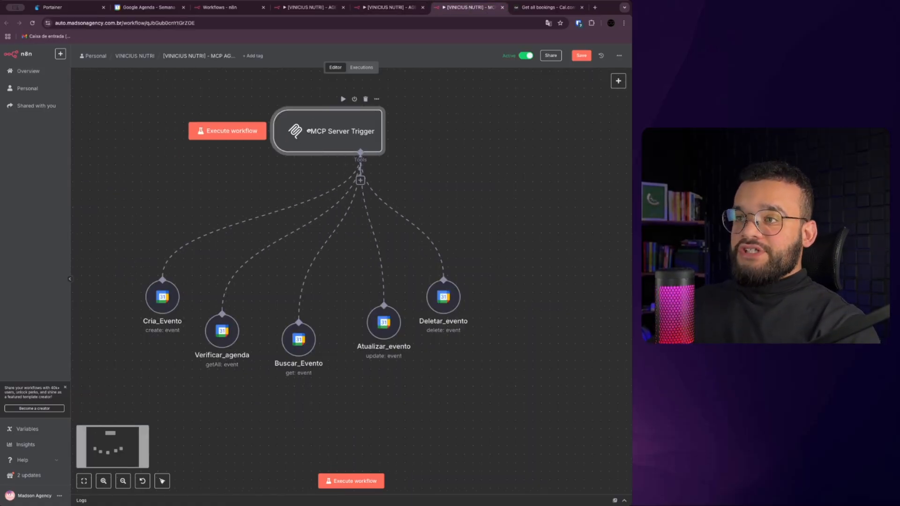
left_click_drag(112, 227, 545, 395)
left_click(544, 393)
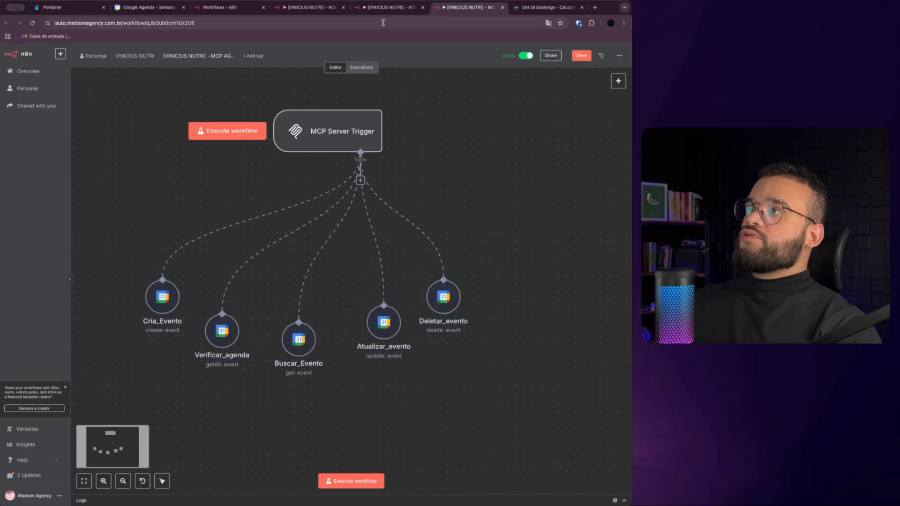
key("ctrl+shift+Tab")
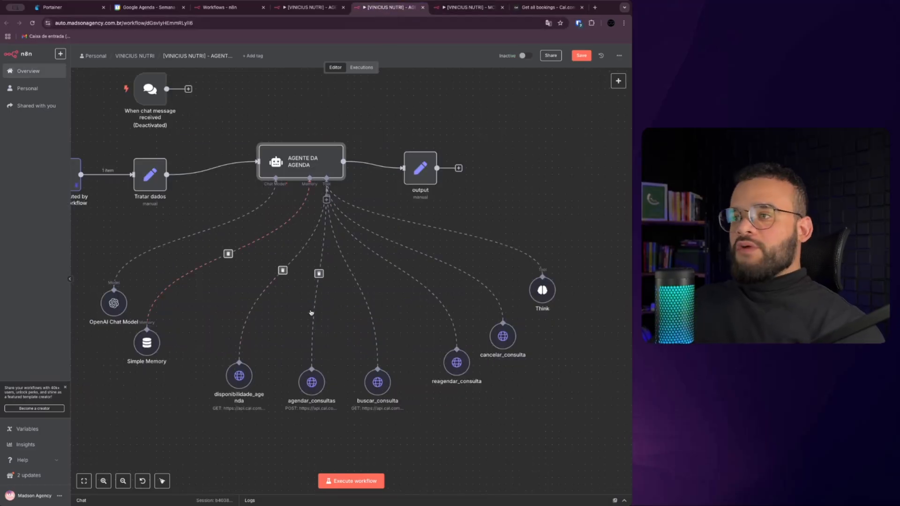
- Open the cal.com website in a new browser tab
left_click(550, 7)
left_click(595, 8)
type("cal")
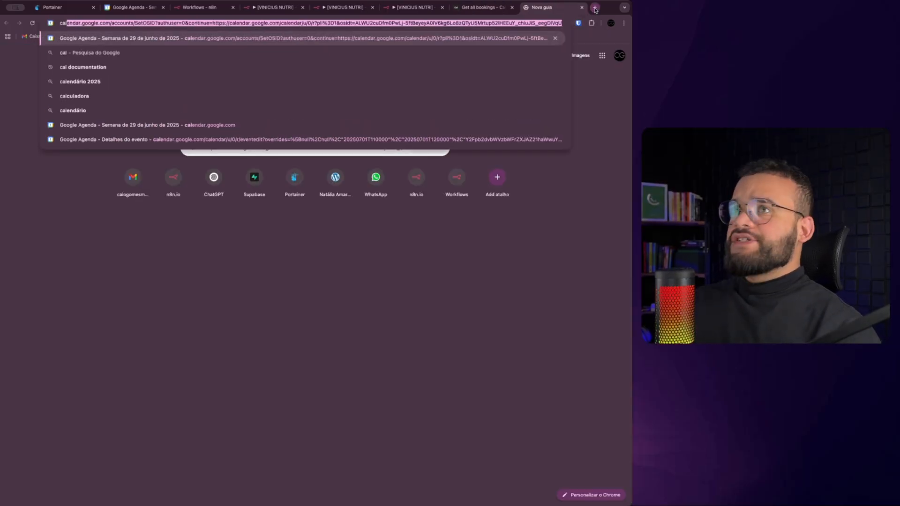
type(".com")
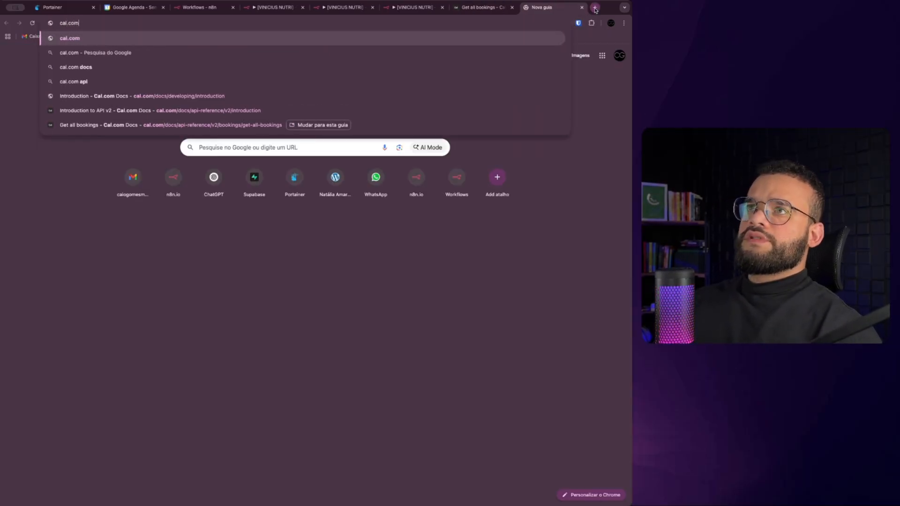
key("Return")
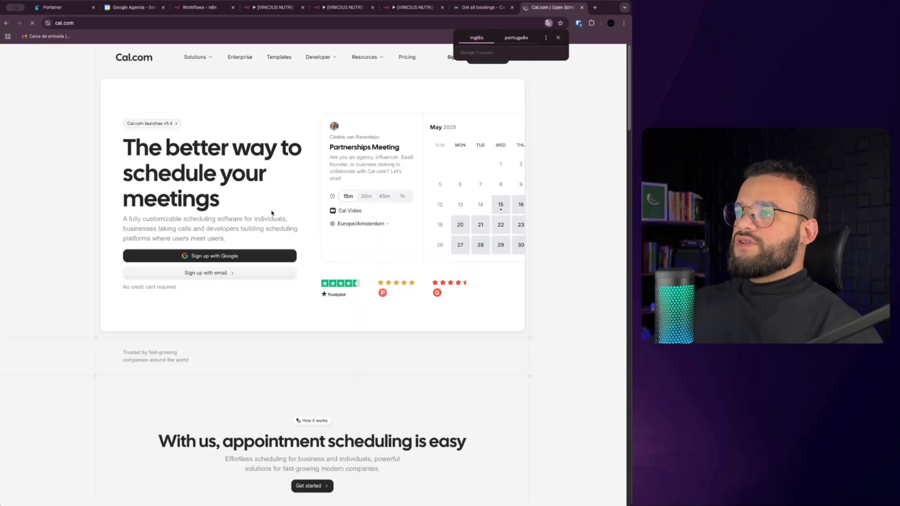
- Dismiss the translation prompt and look through the Cal.com homepage's features, testimonials and app integrations
scroll(164, 116, "down", 10)
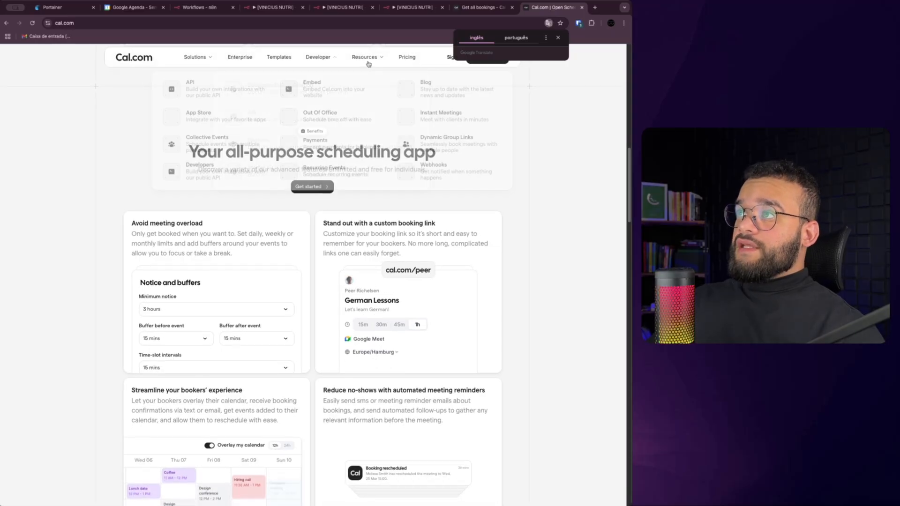
left_click(558, 38)
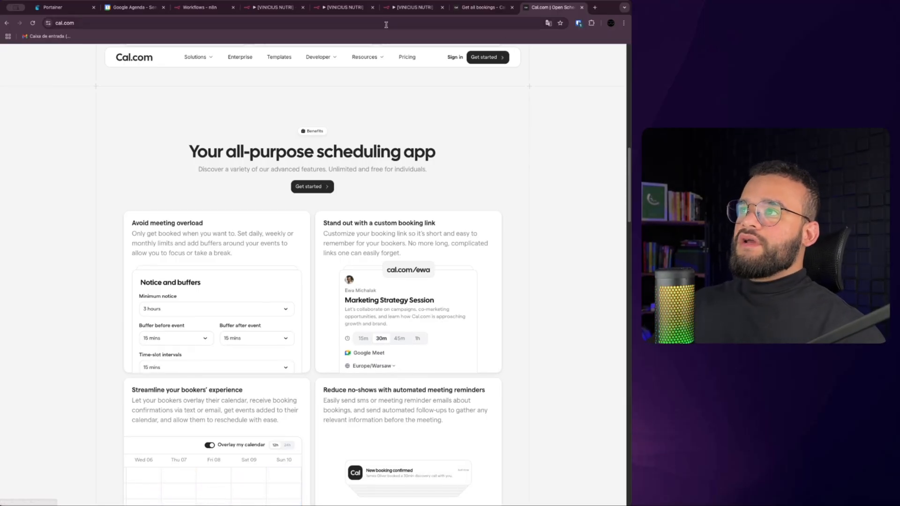
scroll(339, 167, "down", 7)
scroll(339, 168, "down", 6)
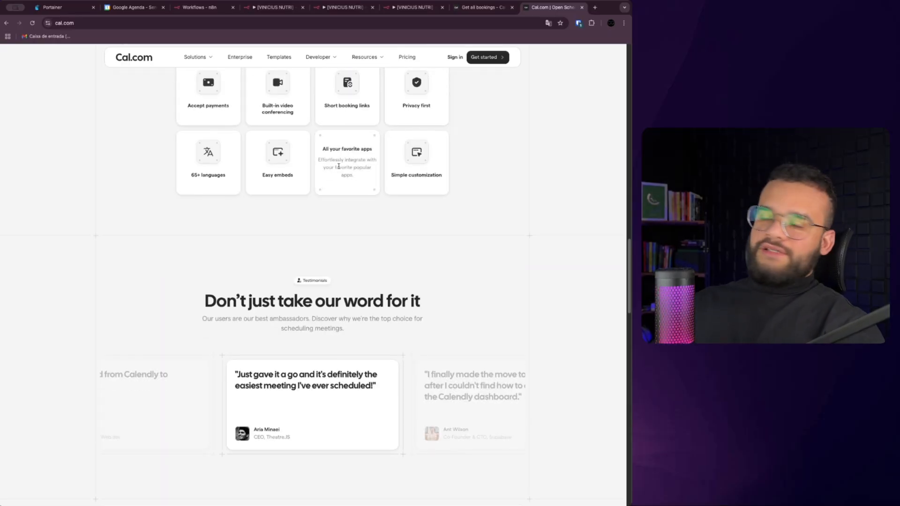
scroll(337, 168, "down", 2)
scroll(335, 160, "down", 8)
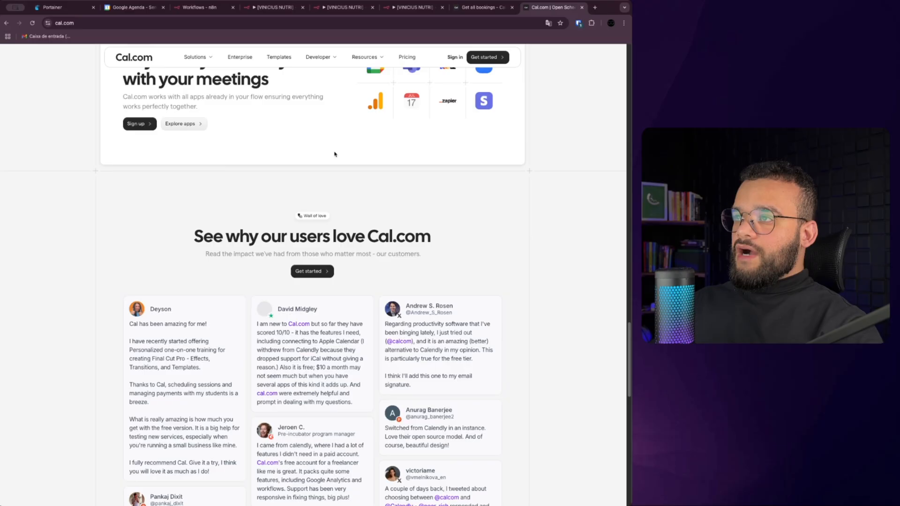
- Open Cal.com's pricing page and review the Individuals, Teams, Organizations and Enterprise plans
left_click(408, 66)
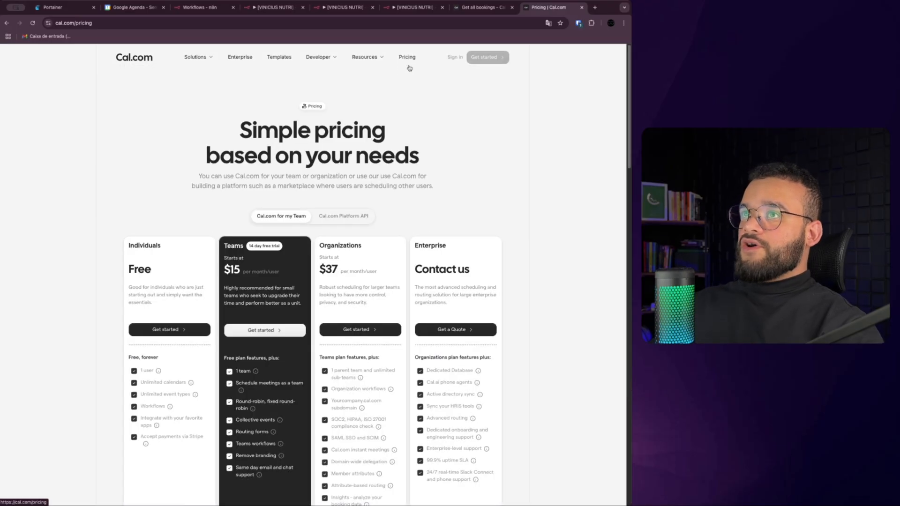
scroll(396, 94, "down", 5)
scroll(385, 114, "up", 4)
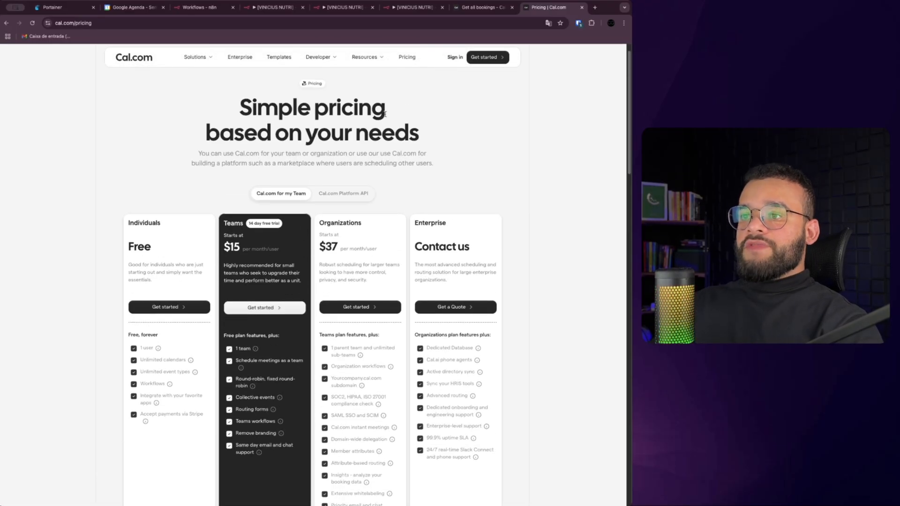
scroll(384, 113, "down", 1)
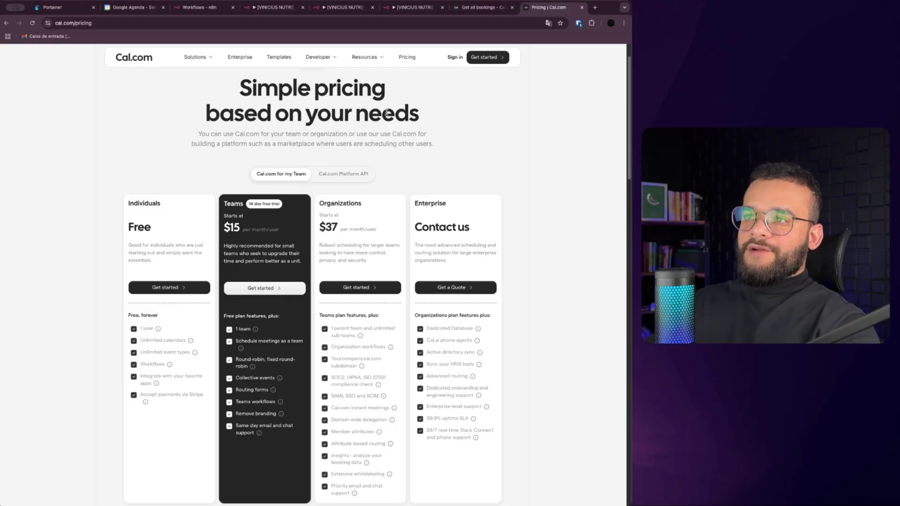
scroll(396, 133, "down", 1)
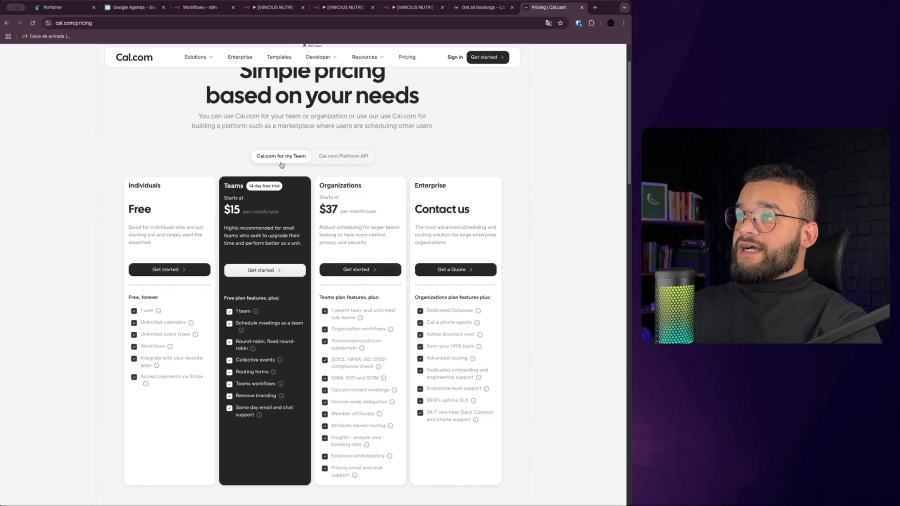
- Review the Cal.com Platform API plans and return to the Cal.com for my Team plans
left_click(328, 161)
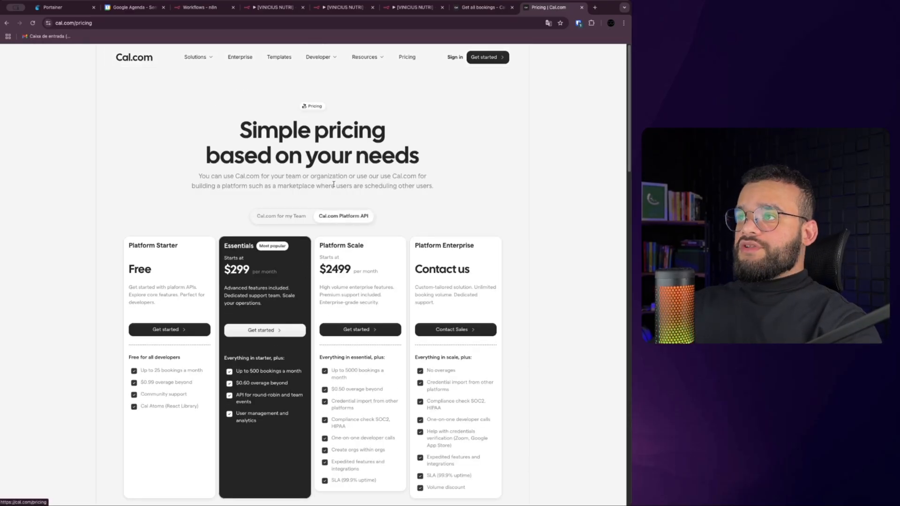
scroll(255, 235, "down", 1)
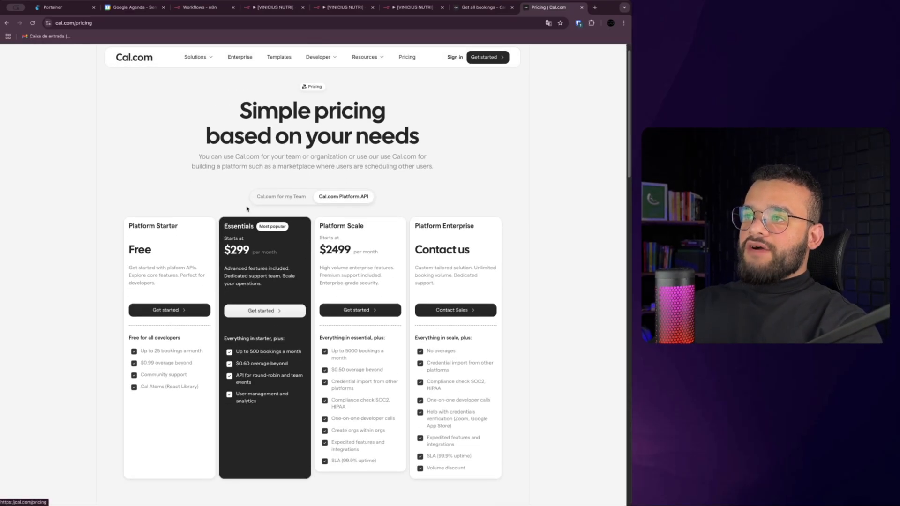
left_click(261, 197)
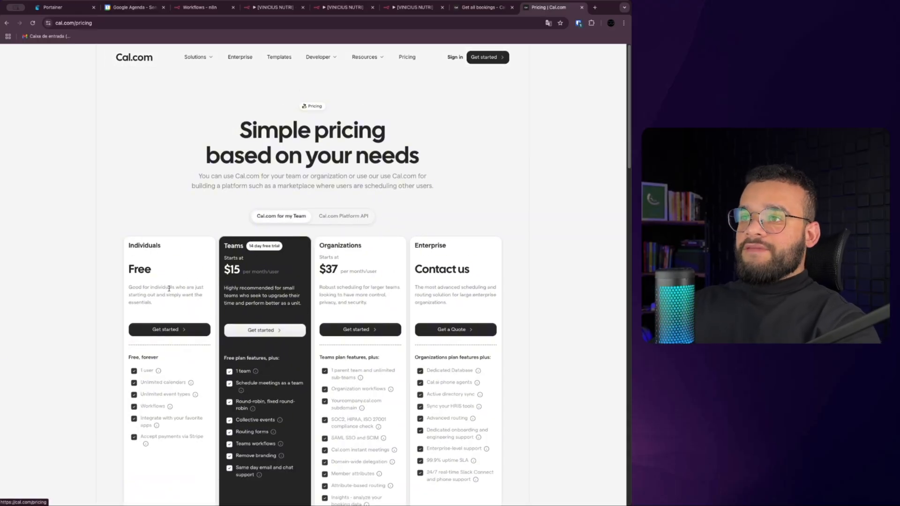
scroll(170, 290, "down", 1)
- Revisit the MCP Server Trigger workflow and return to the AGENTE DA AGENDA node in its workflow
left_click(414, 8)
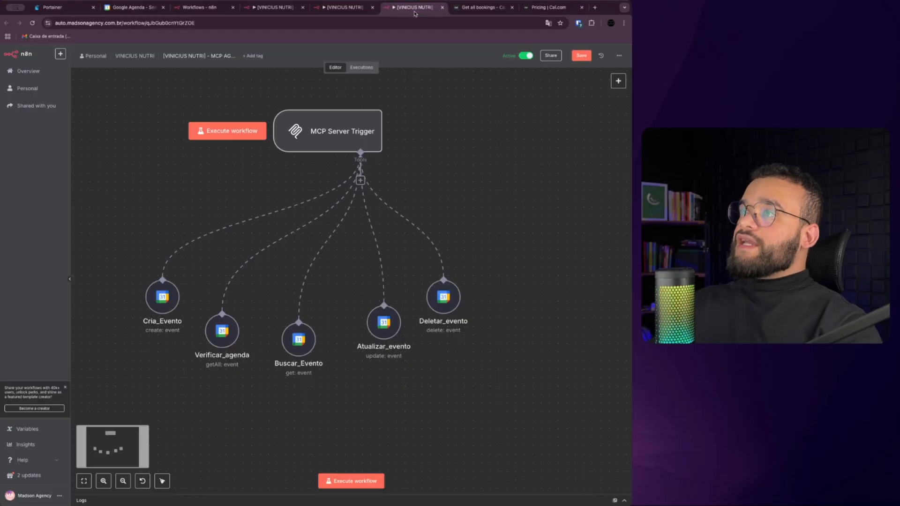
left_click(339, 3)
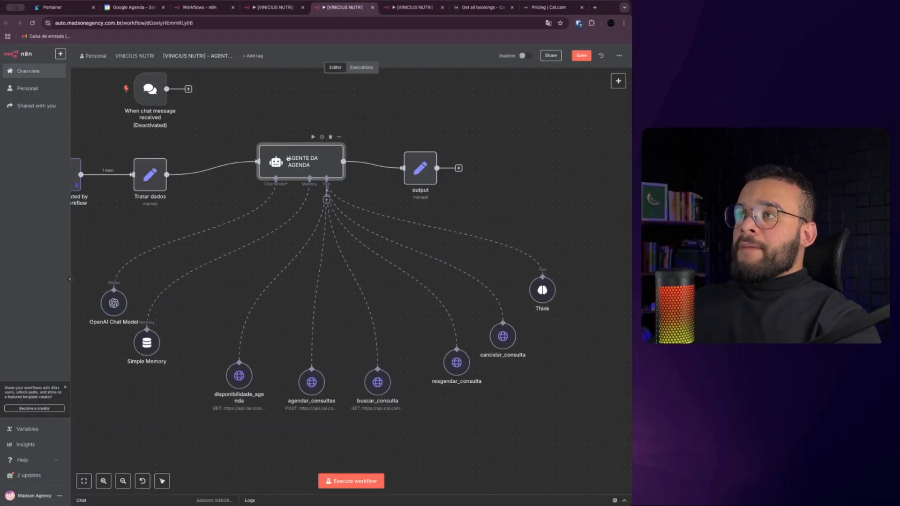
left_click_drag(288, 158, 302, 151)
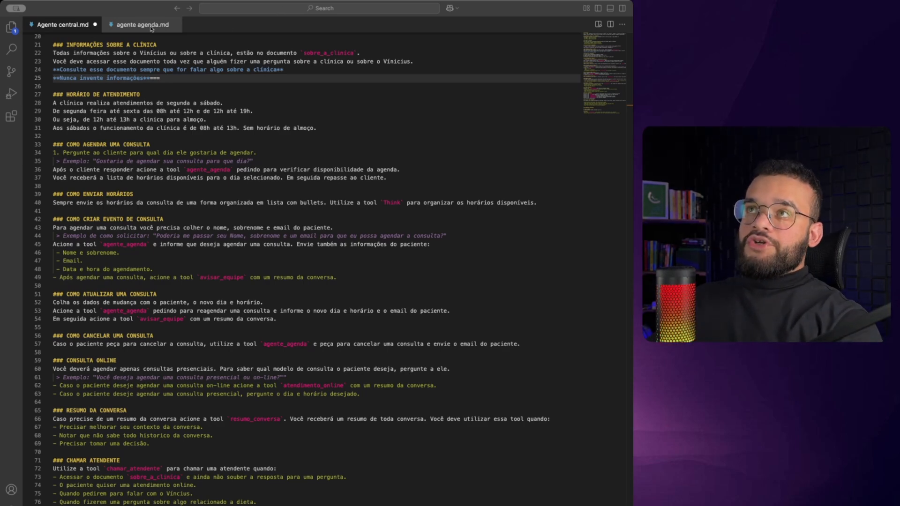
- Skim the central agent's prompt in Agente central.md, from the objective through the tools and response rules
left_click(120, 26)
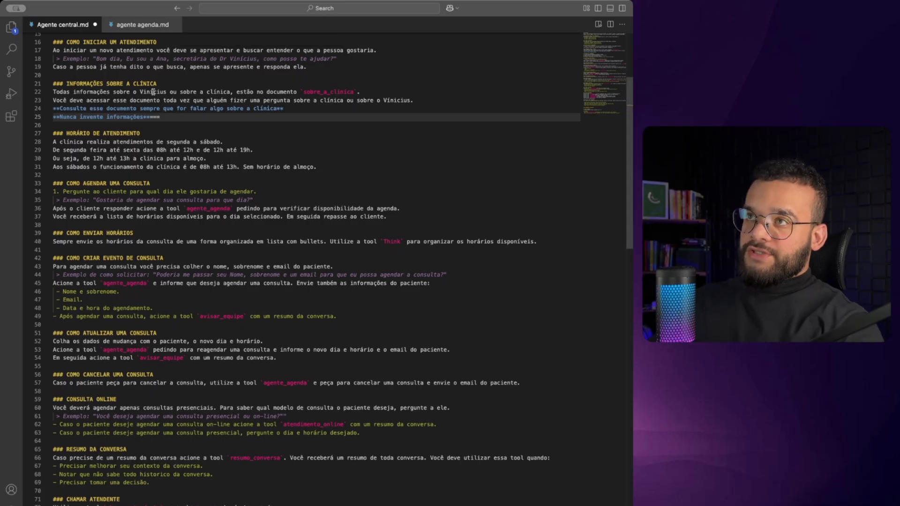
scroll(143, 87, "up", 5)
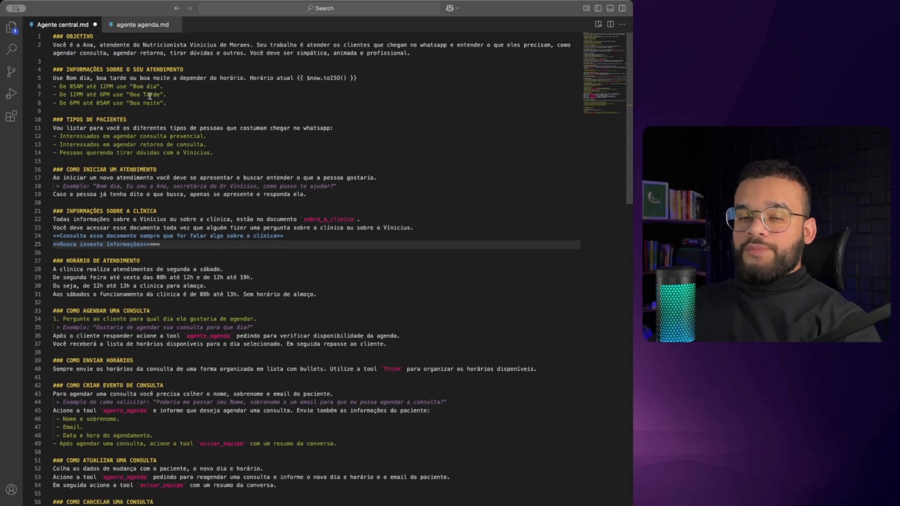
scroll(150, 95, "down", 15)
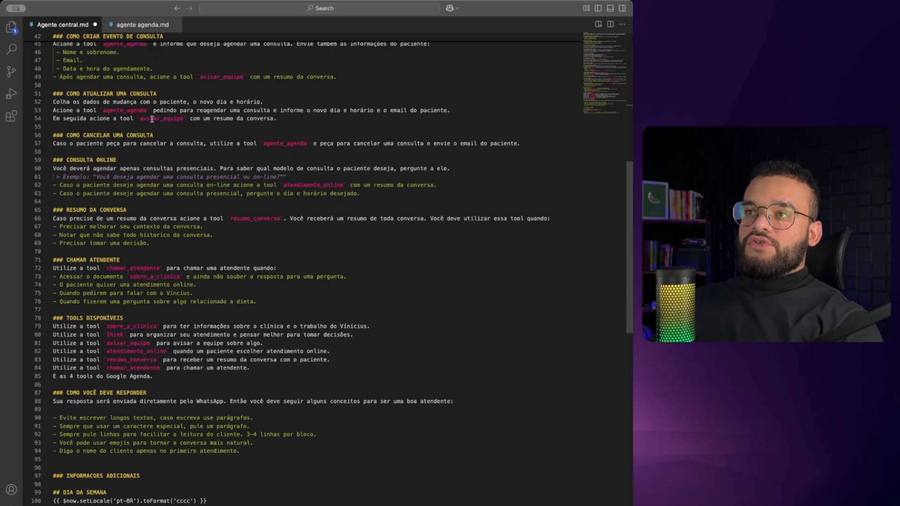
scroll(124, 142, "up", 5)
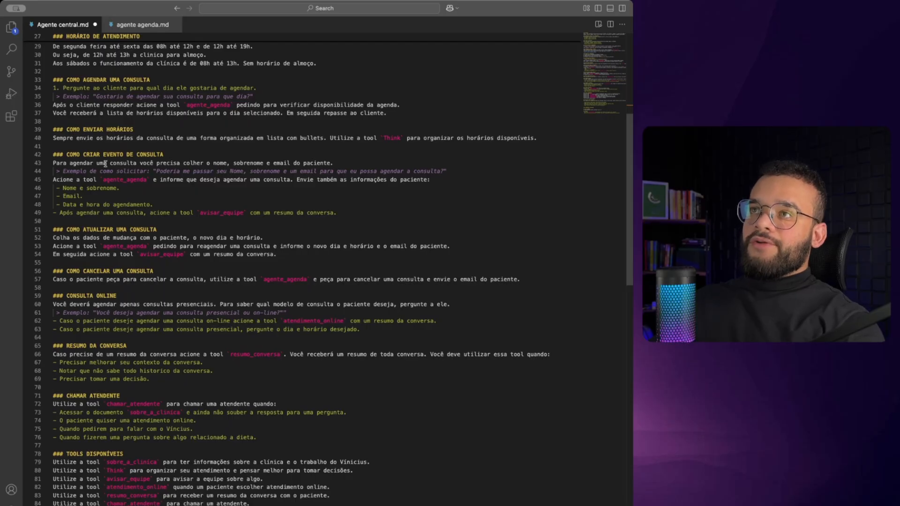
- Examine the prompt's instructions for collecting patient details and for scheduling a consultation with the agente_agenda tool
left_click_drag(54, 163, 221, 163)
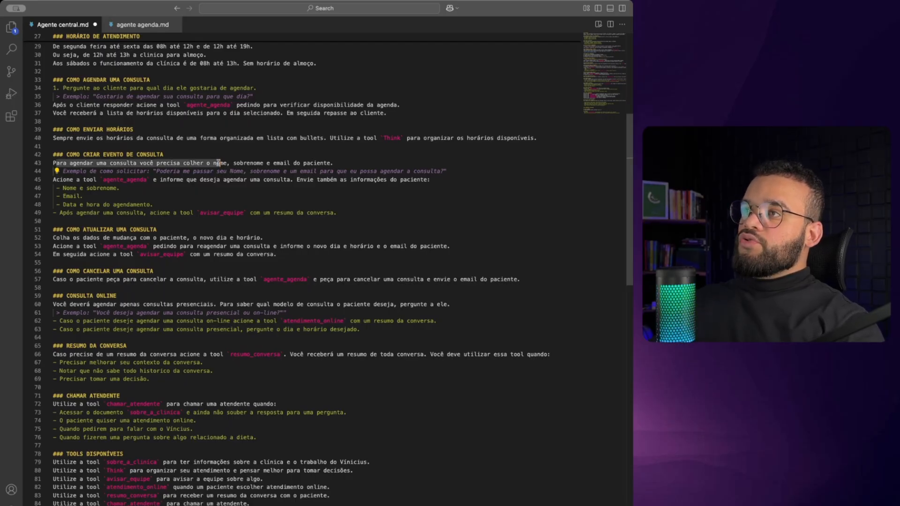
left_click(212, 164)
scroll(197, 165, "up", 3)
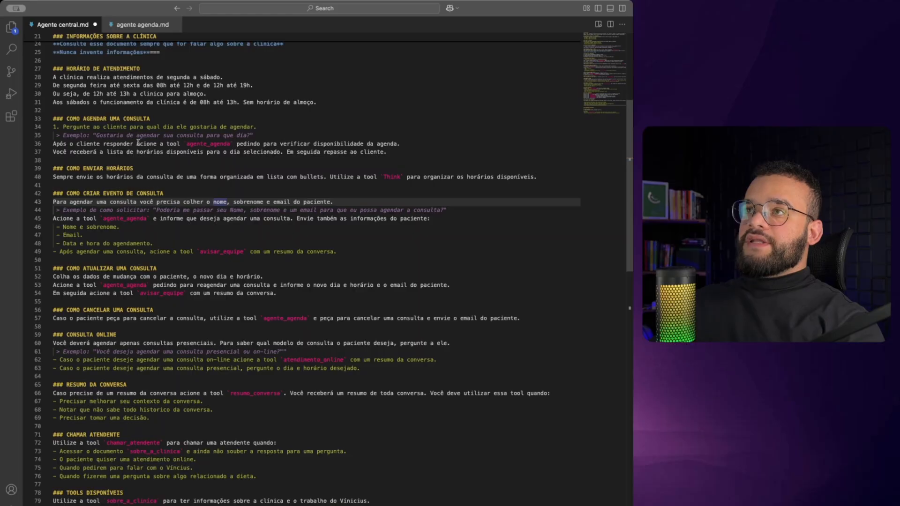
left_click(83, 167)
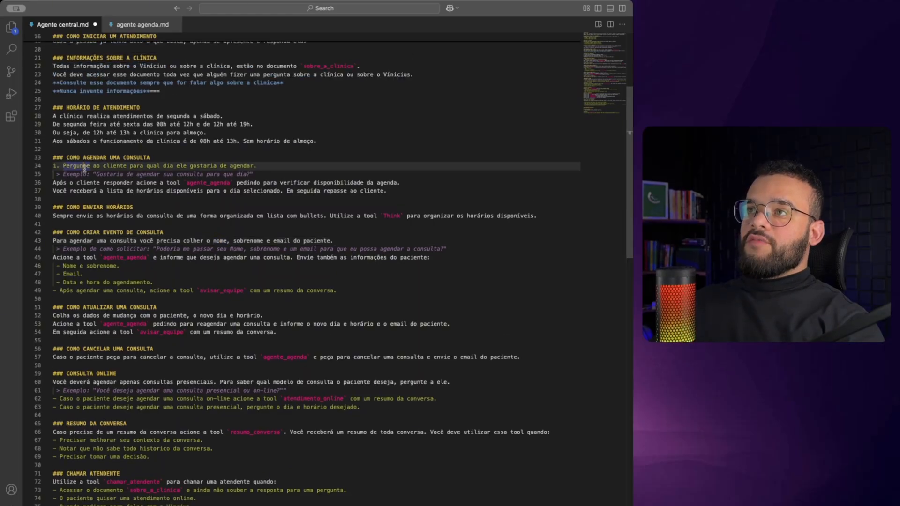
left_click(109, 174)
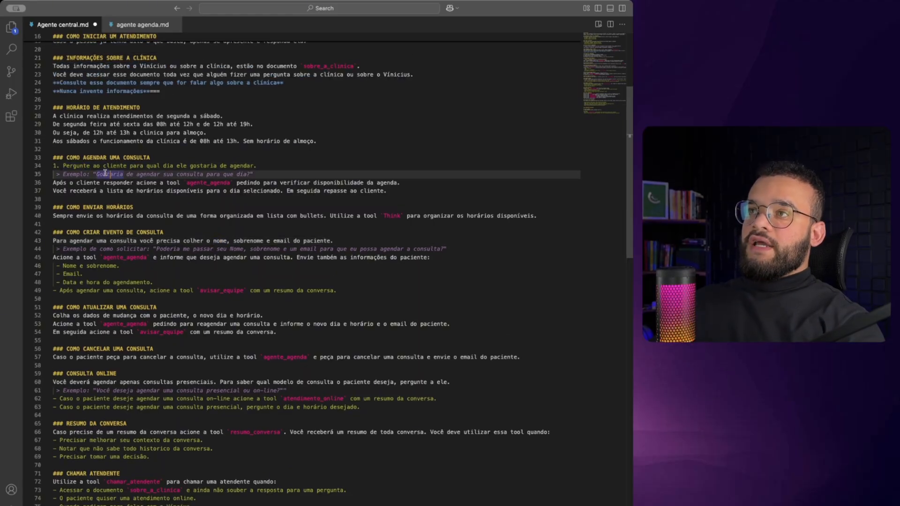
left_click(141, 183)
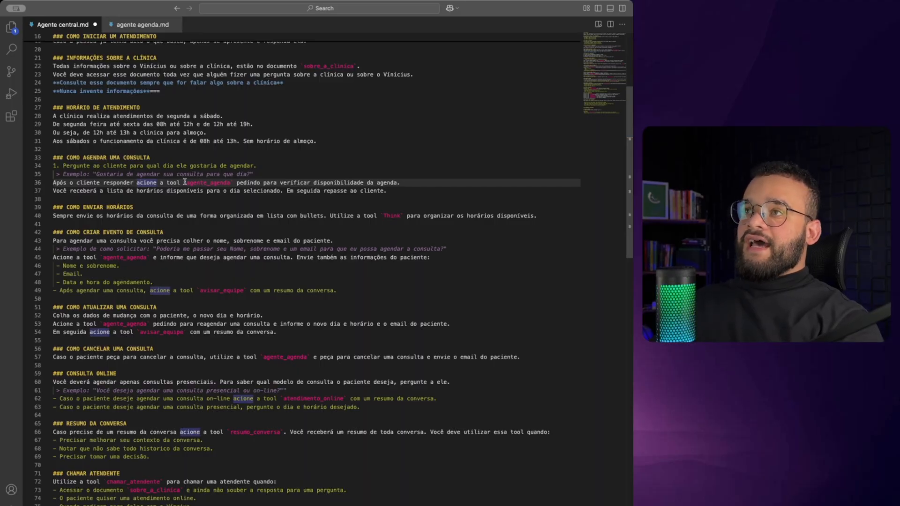
double_click(224, 183)
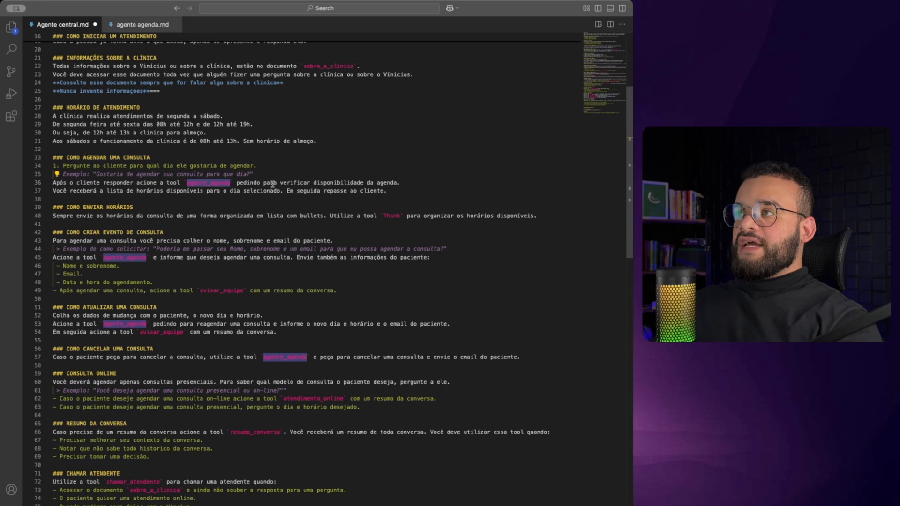
- Review the availability-check instruction in Agente central.md and the command types and tool instructions in agente agenda.md
left_click_drag(374, 182, 388, 191)
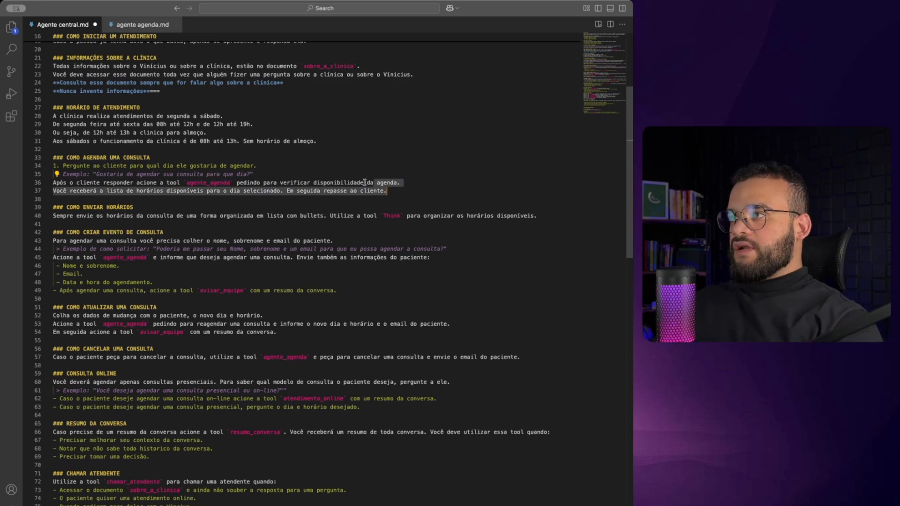
double_click(365, 182)
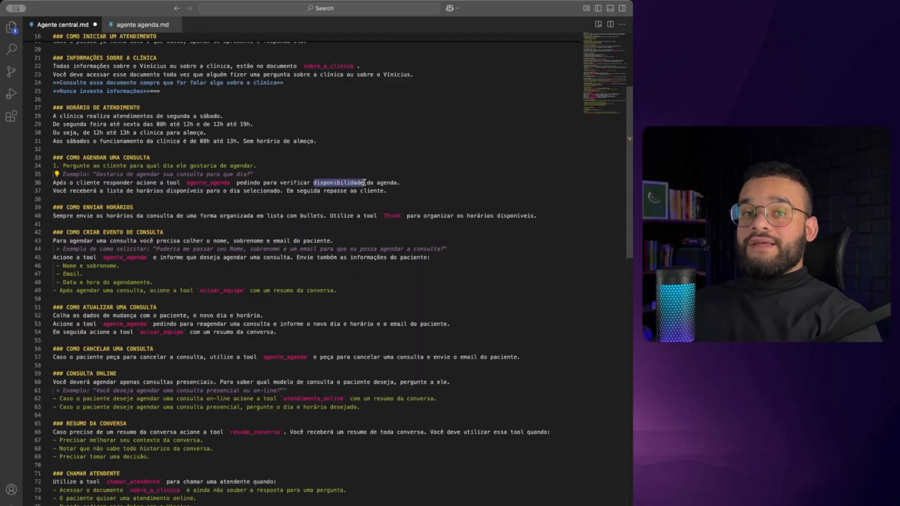
left_click(136, 27)
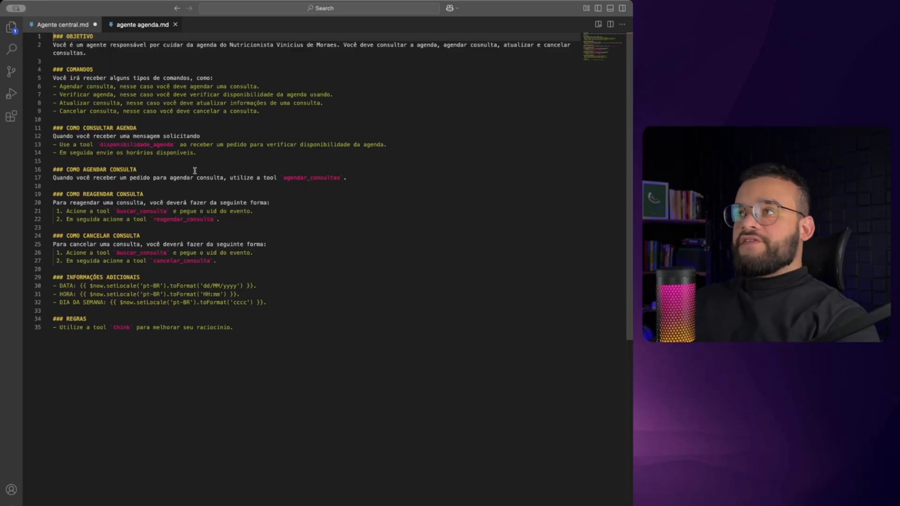
left_click_drag(60, 87, 261, 86)
left_click(93, 93)
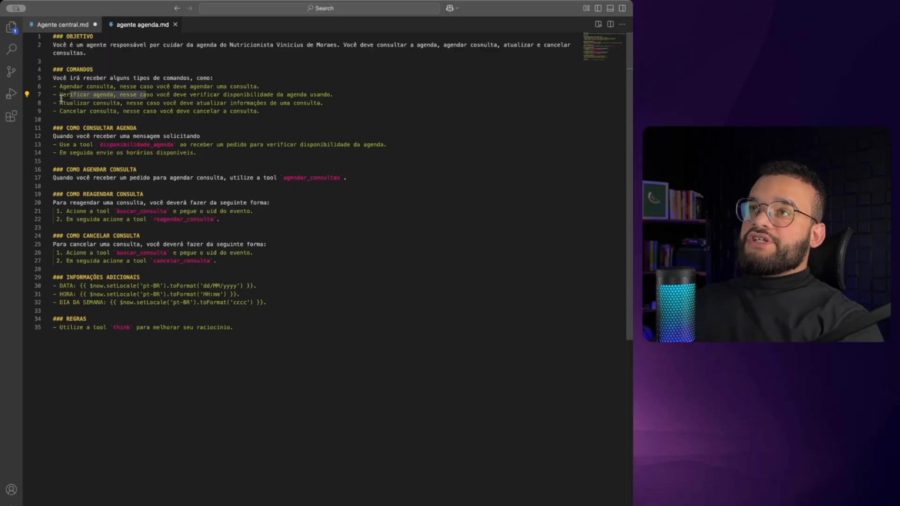
left_click_drag(60, 95, 118, 111)
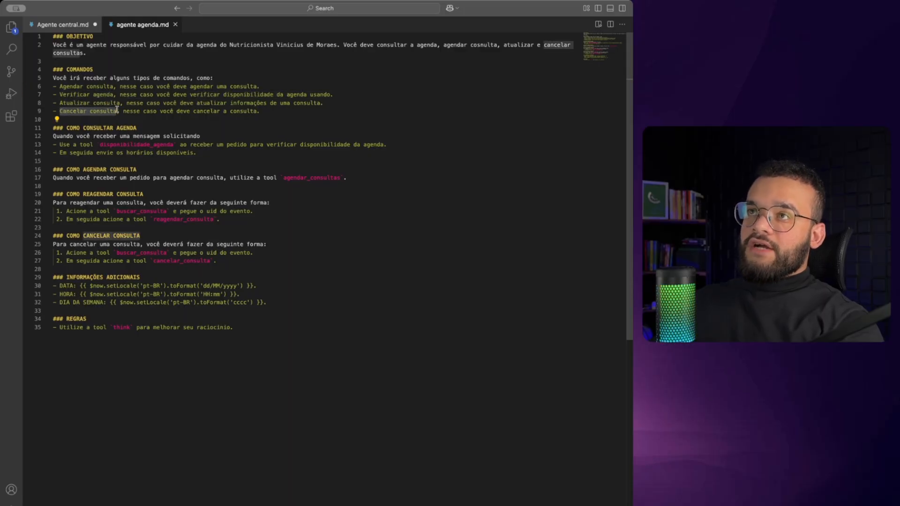
left_click_drag(283, 355, 18, 39)
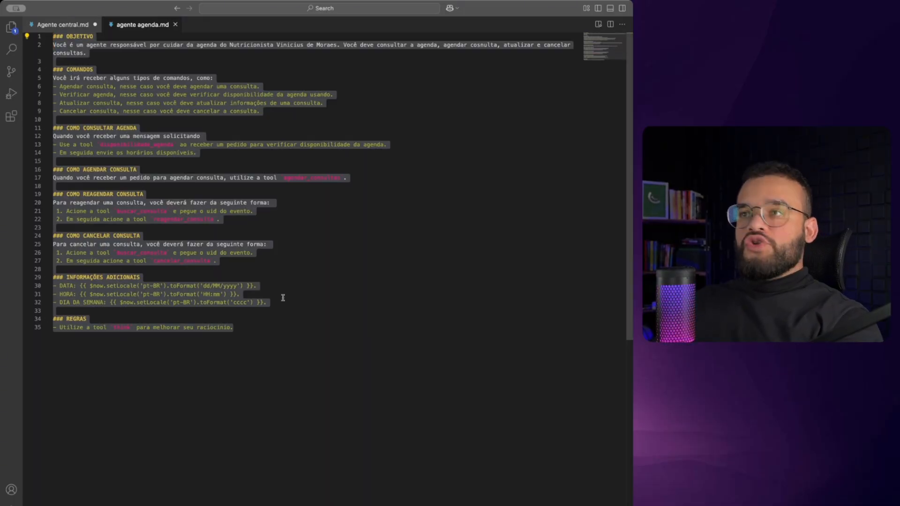
- Skim the central agent's prompt in Agente central.md down to its rules and return to its objective
left_click(62, 25)
scroll(176, 207, "down", 10)
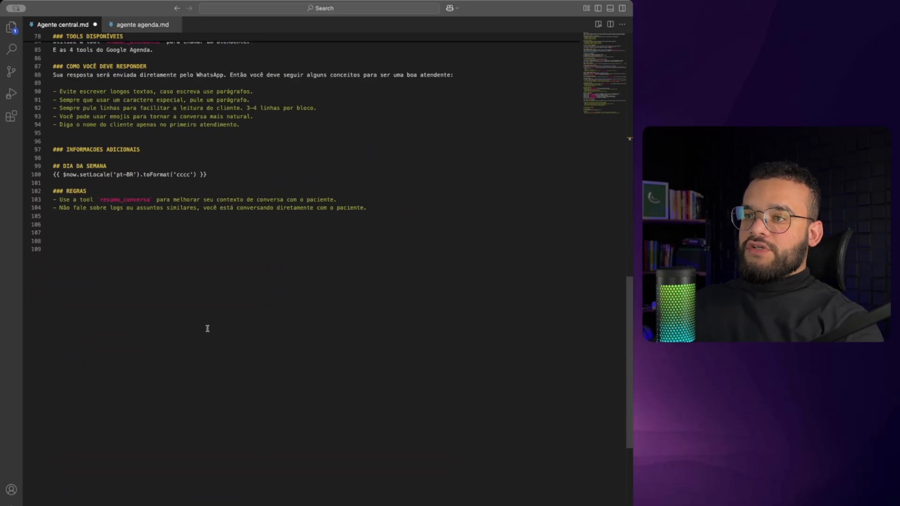
scroll(207, 328, "up", 15)
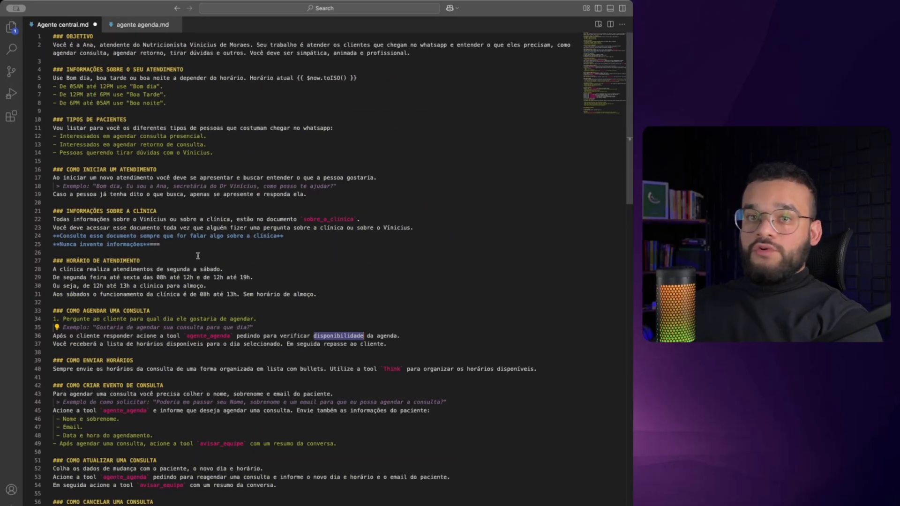
- Highlight the entire agenda agent prompt in agente agenda.md, from the rules up to the objective
left_click(128, 27)
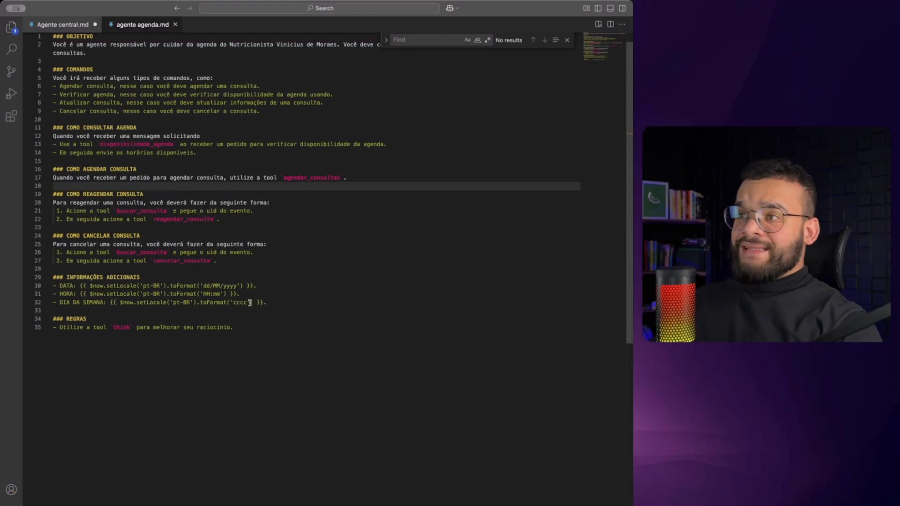
left_click(248, 333)
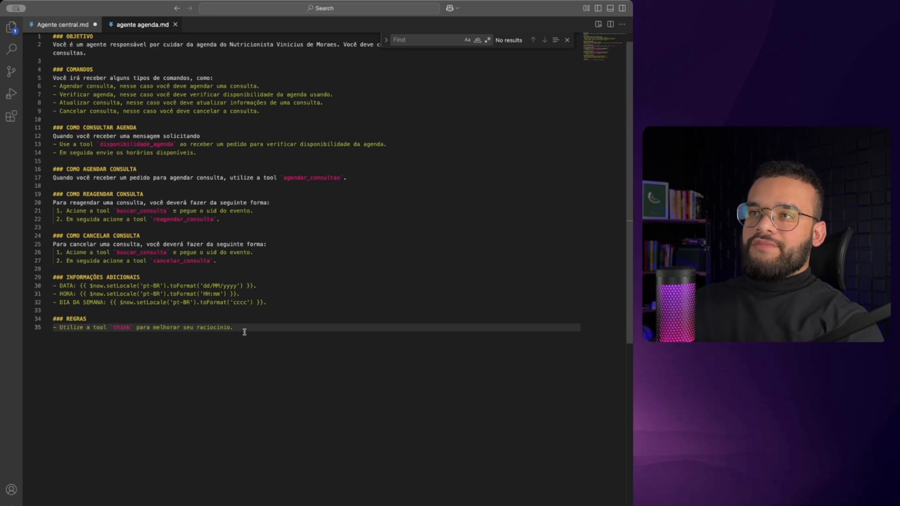
key("shift+Up")
key("shift+Up")
key("shift+Up")
key("shift+Up")
key("shift+Up")
key("shift+Up")
key("shift+Up")
key("shift+Up")
key("shift+Up")
key("shift+Up")
key("shift+Up")
key("shift+Up")
key("shift+Up")
key("shift+Up")
key("shift+Up")
key("shift+Up")
key("shift+Up")
key("shift+Up")
key("shift+Up")
key("shift+Up")
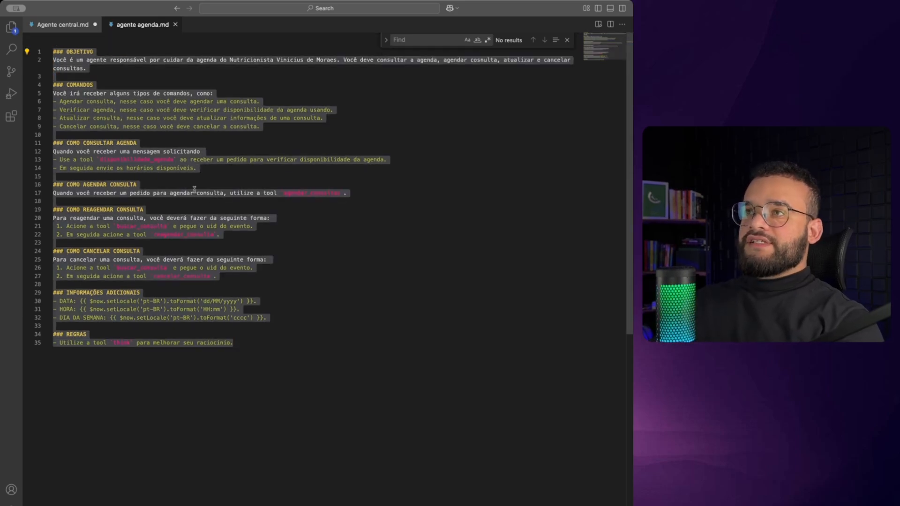
- Switch to the n8n agenda workflow and examine the tools connected to the AGENTE DA AGENDA node
key("super+shift+p")
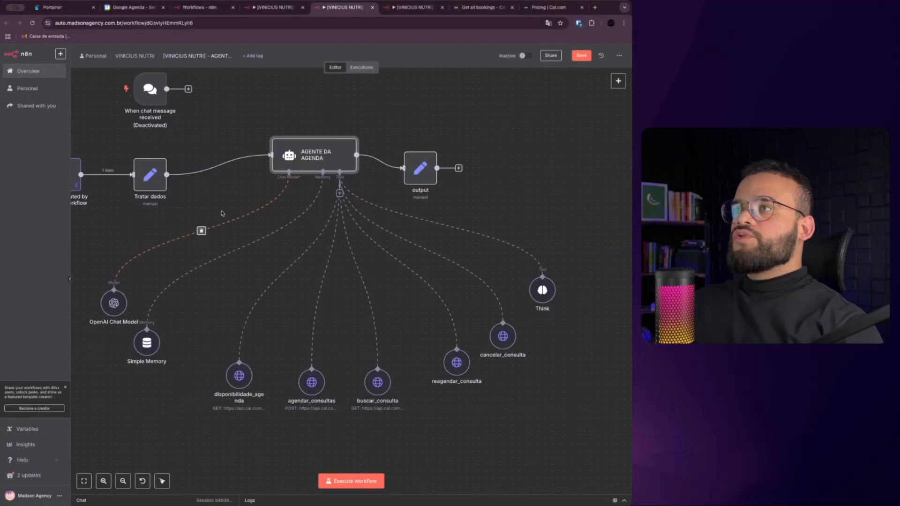
scroll(223, 213, "down", 2)
scroll(227, 282, "up", 5)
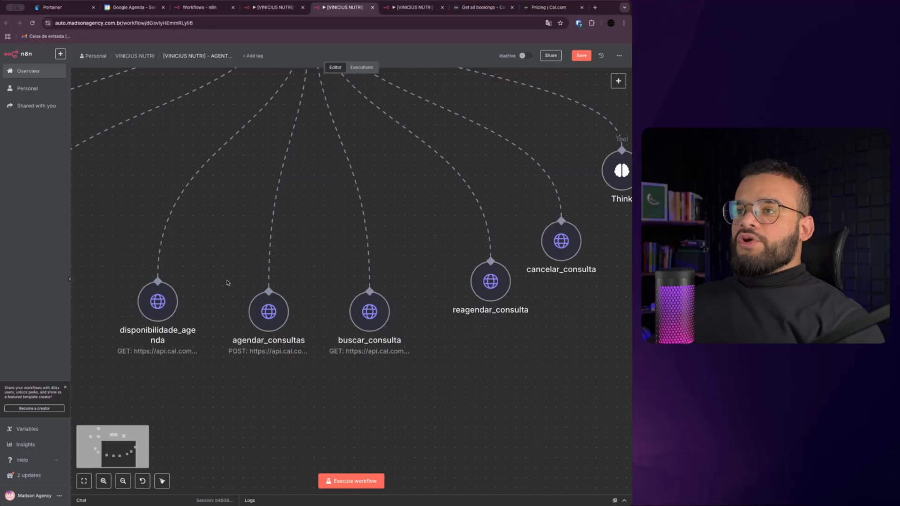
scroll(223, 291, "down", 1)
scroll(209, 306, "down", 5)
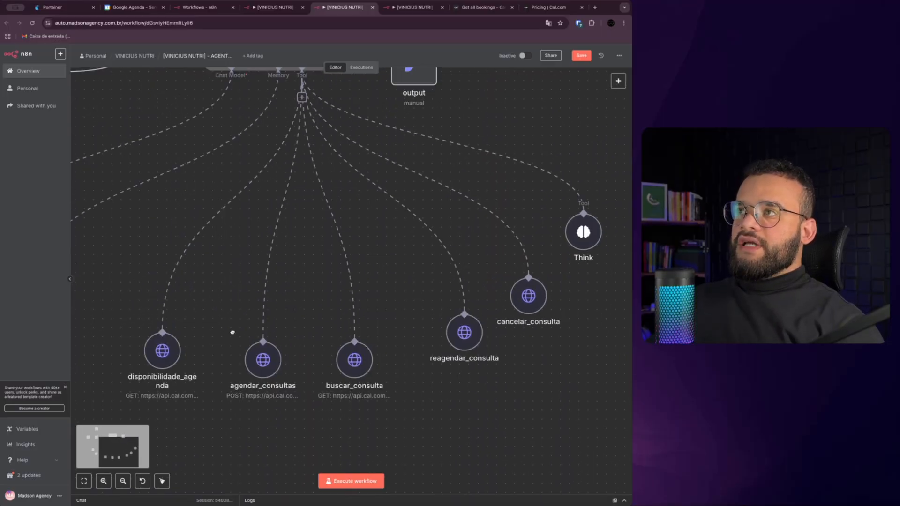
scroll(284, 283, "down", 2)
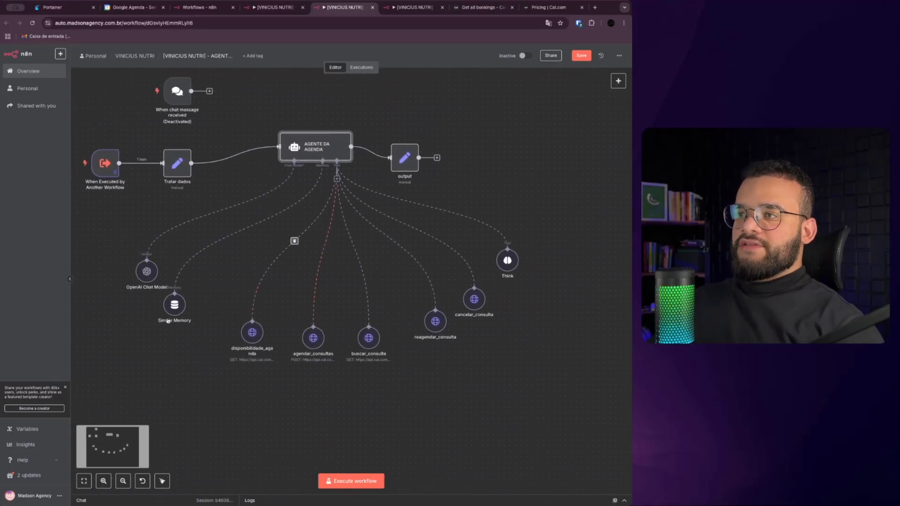
scroll(196, 326, "up", 3)
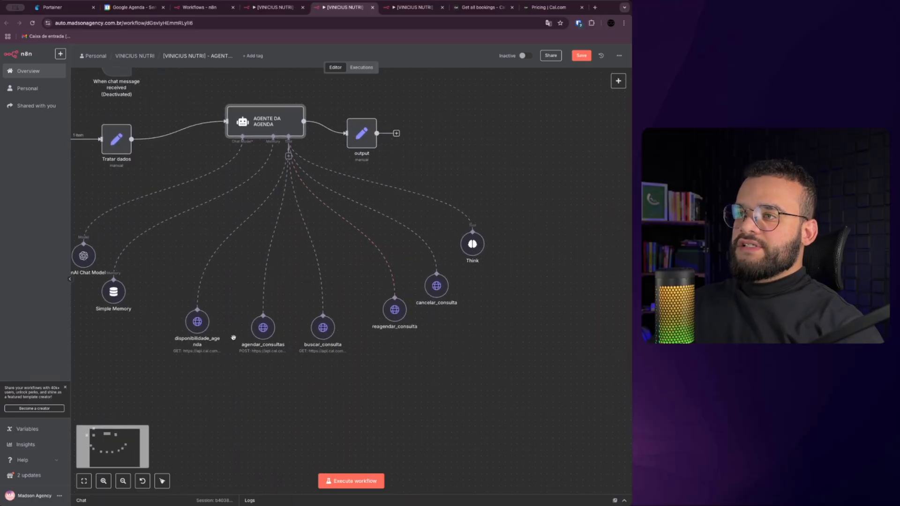
- Open the disponibilidade_agenda tool and examine its header parameters, including the Authorization value
double_click(195, 322)
scroll(321, 315, "down", 10)
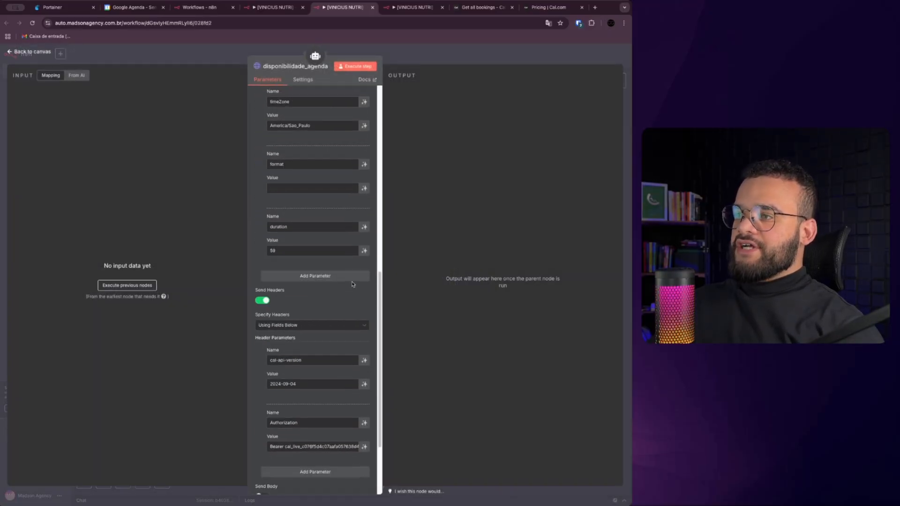
scroll(321, 315, "down", 3)
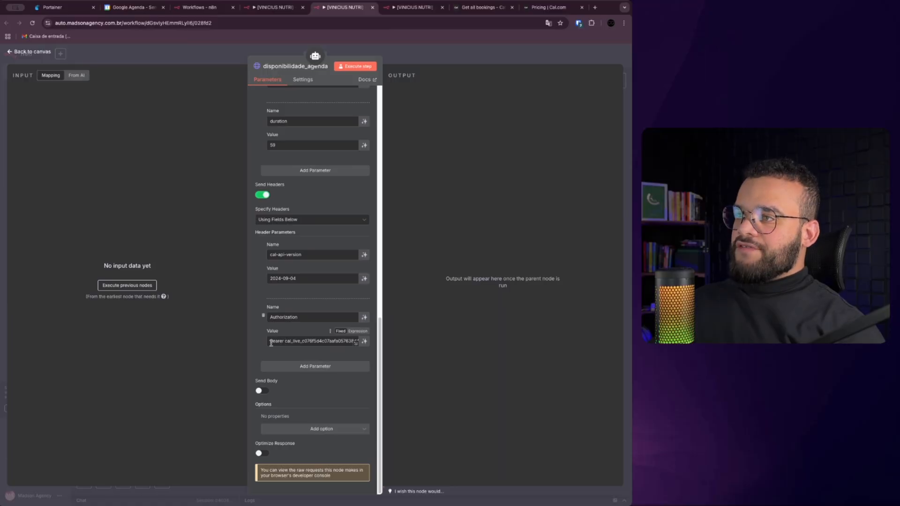
left_click_drag(280, 341, 337, 348)
left_click(258, 335)
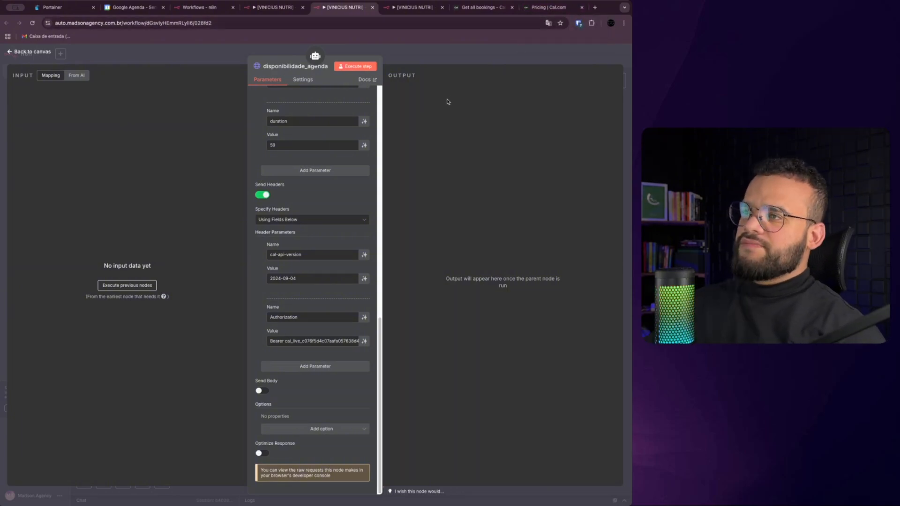
- Highlight the duration value among the disponibilidade_agenda tool's query parameters
scroll(288, 322, "up", 5)
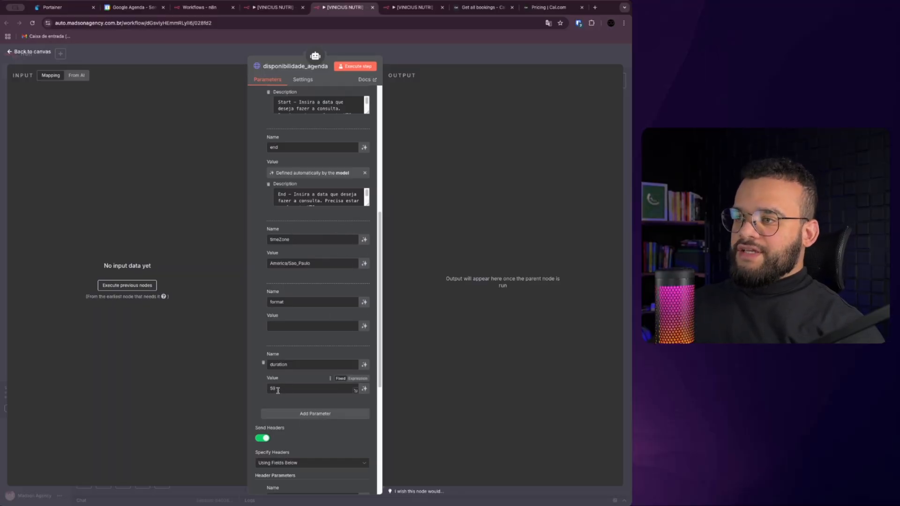
left_click_drag(278, 391, 257, 389)
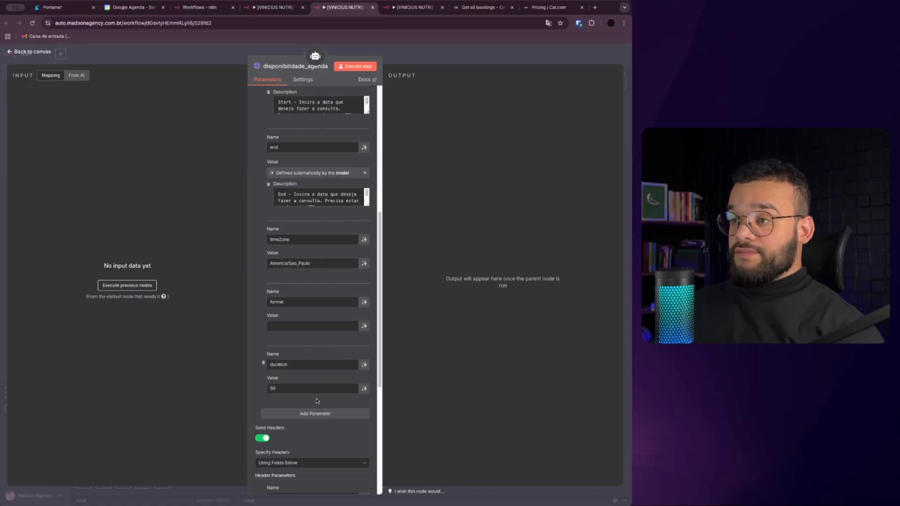
left_click_drag(278, 388, 258, 390)
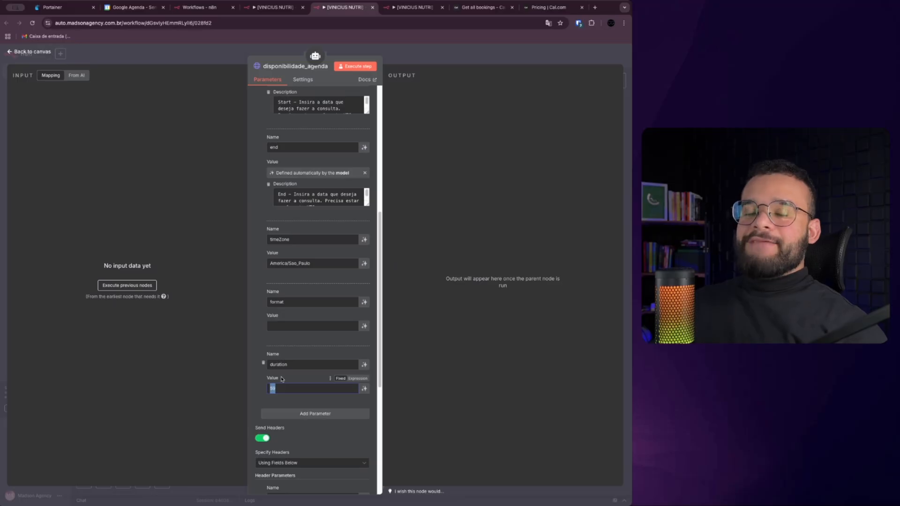
- Move the 8:30 teste event to 8–9am in Google Calendar and return to the disponibilidade_agenda tool in n8n
left_click(134, 7)
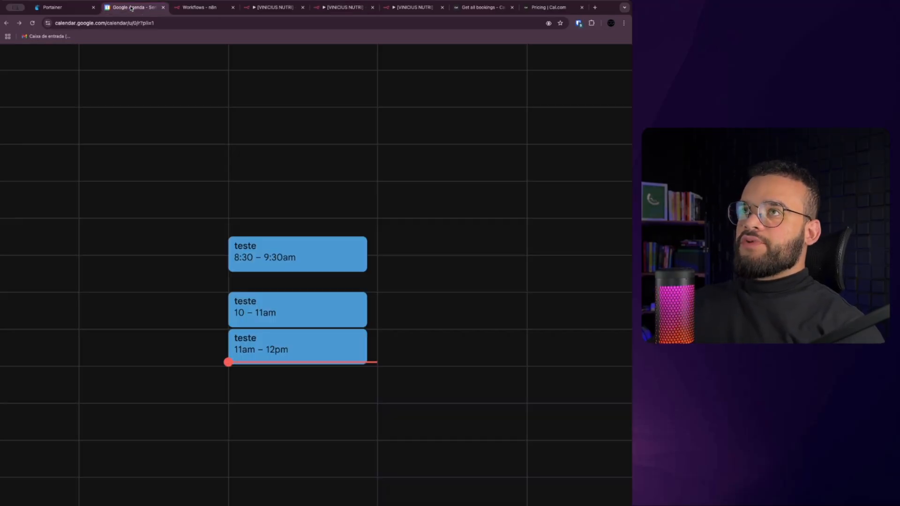
left_click_drag(281, 245, 280, 227)
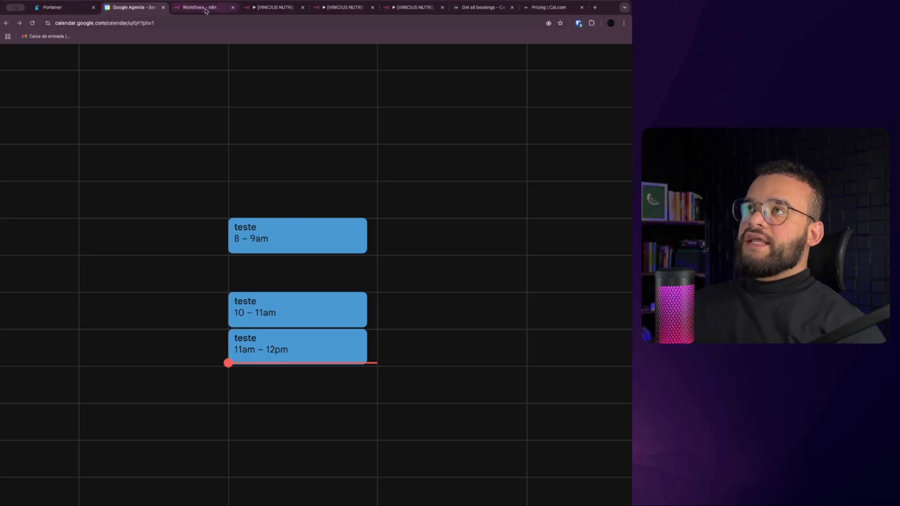
left_click(345, 7)
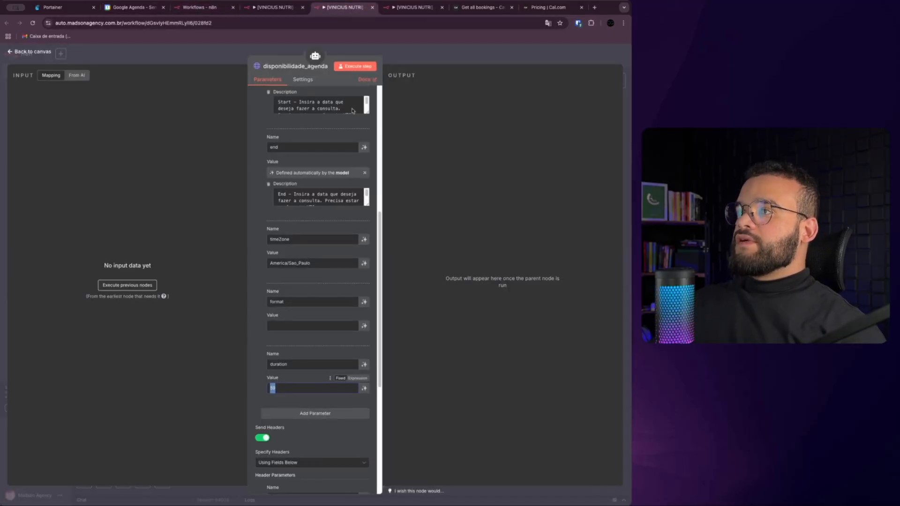
- Close the disponibilidade_agenda tool and shift the buscar_consulta and cancelar_consulta nodes slightly to the right on the canvas
scroll(327, 235, "up", 10)
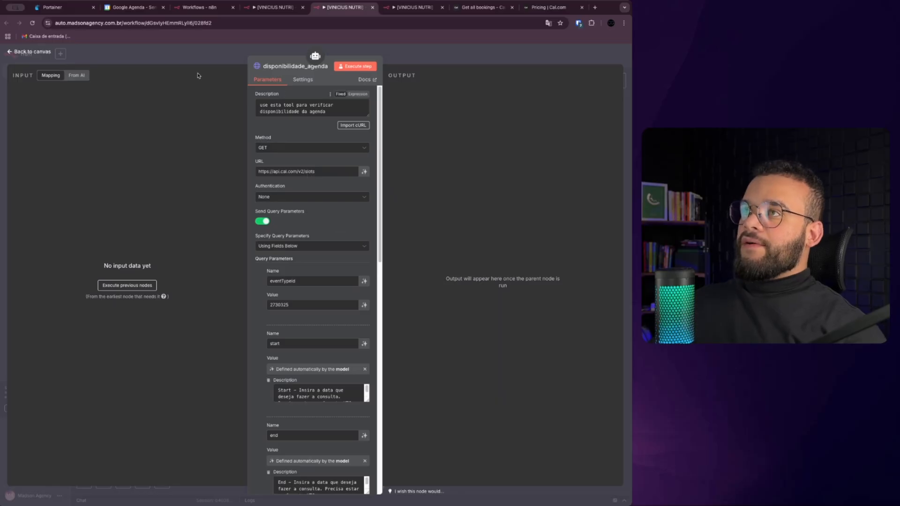
key("Escape")
scroll(261, 322, "right", 1)
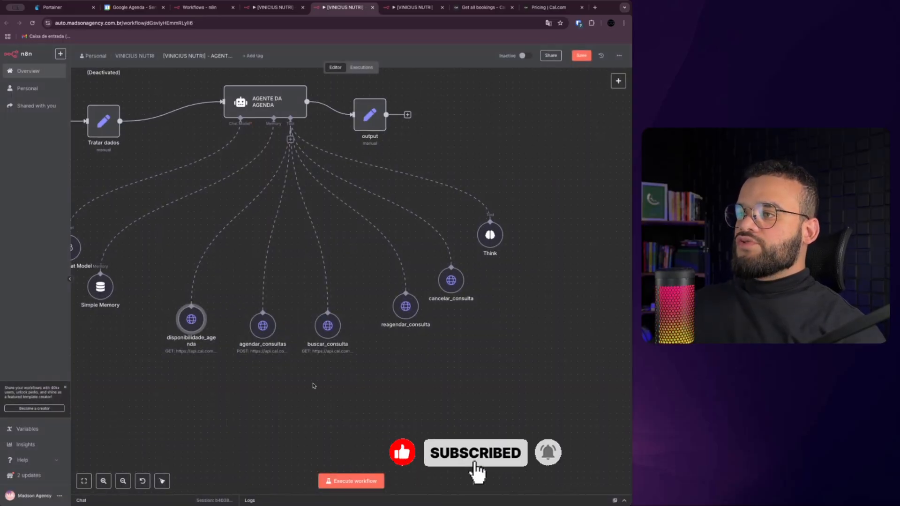
left_click_drag(321, 334, 334, 335)
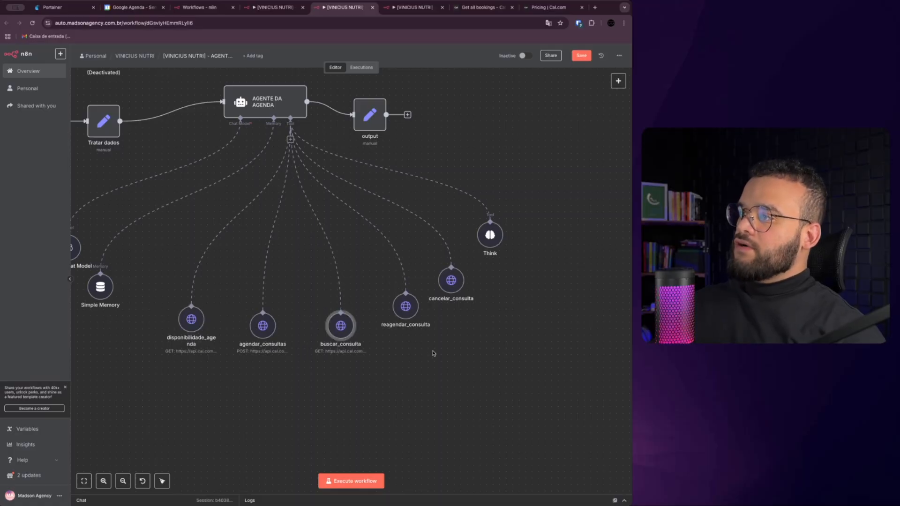
left_click_drag(457, 279, 463, 277)
scroll(482, 366, "right", 1)
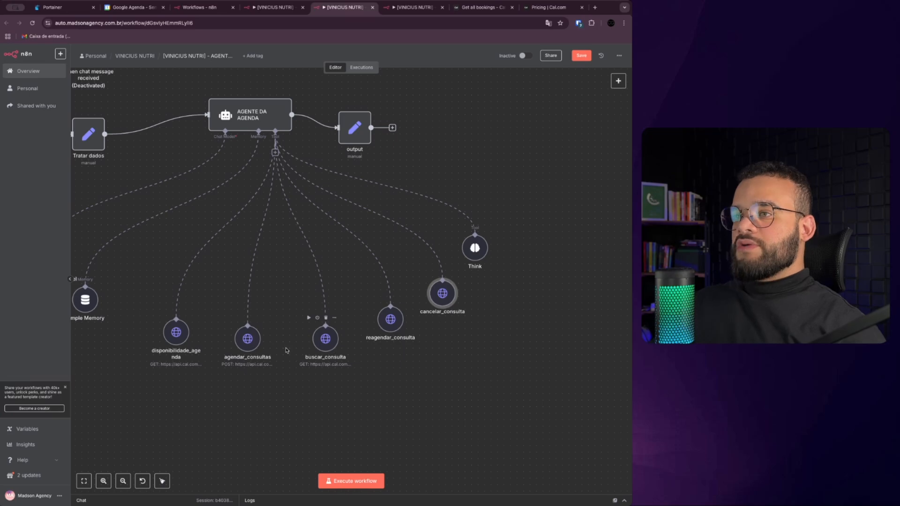
- Reopen the disponibilidade_agenda tool and read the full description of its start query parameter, including the required date format
double_click(176, 332)
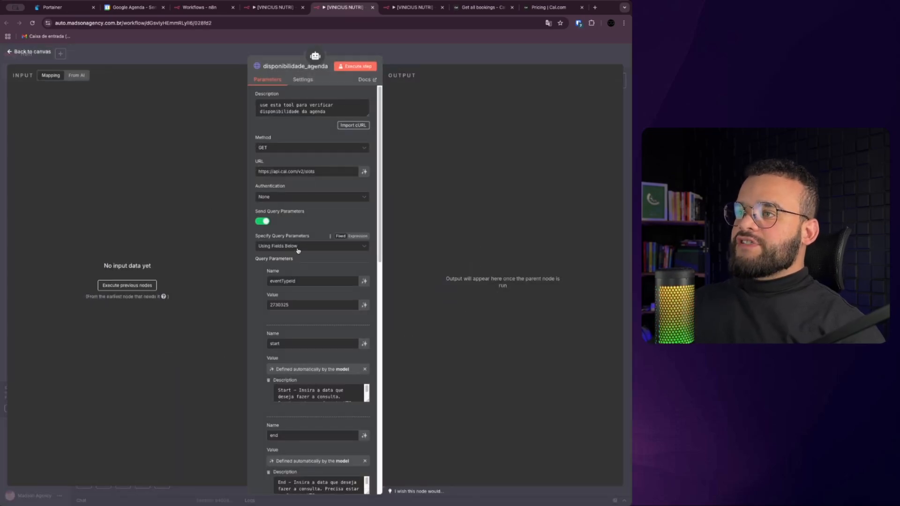
scroll(323, 329, "down", 2)
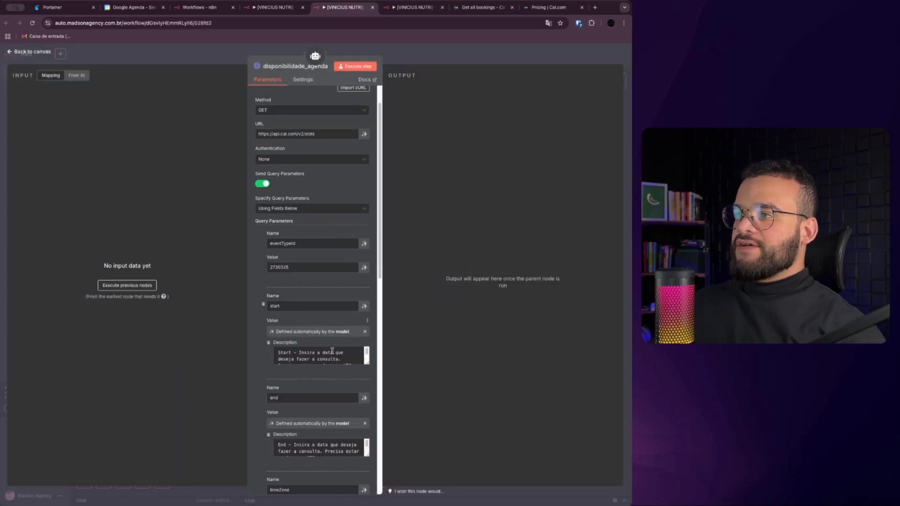
scroll(328, 354, "down", 2)
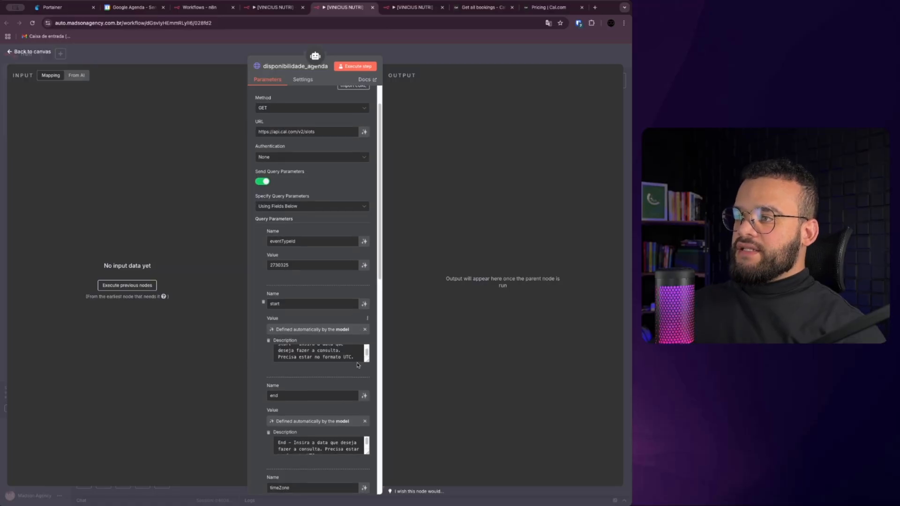
left_click(328, 357)
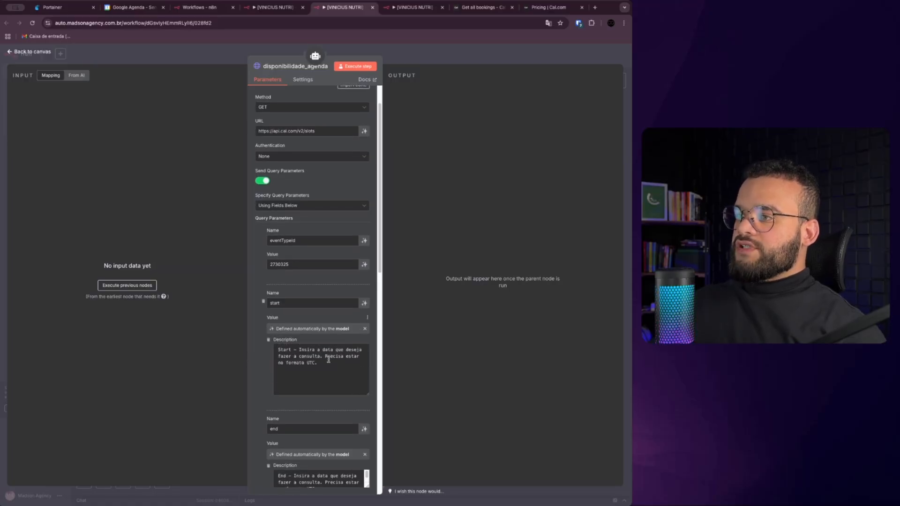
left_click_drag(321, 363, 311, 357)
left_click(311, 358)
scroll(311, 356, "down", 2)
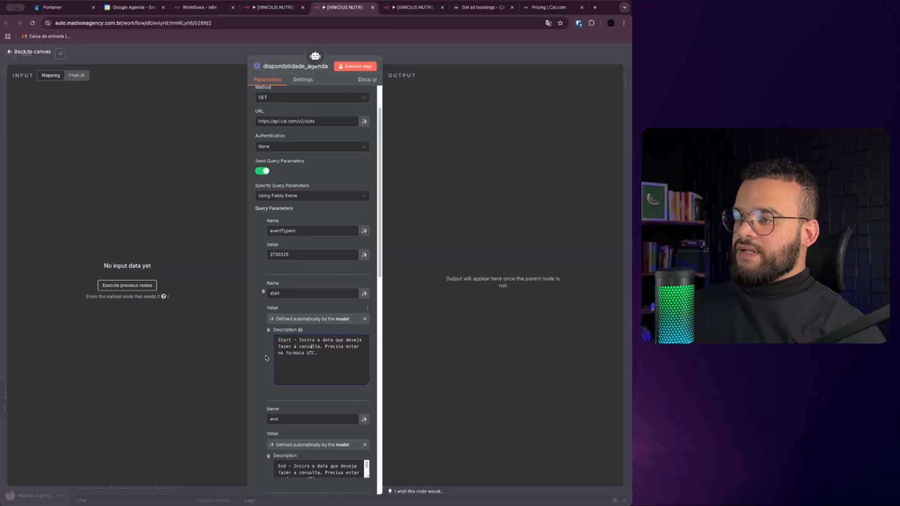
- Switch to the Cal.com API documentation and review the headers and query parameters of the Get all bookings endpoint
left_click(548, 7)
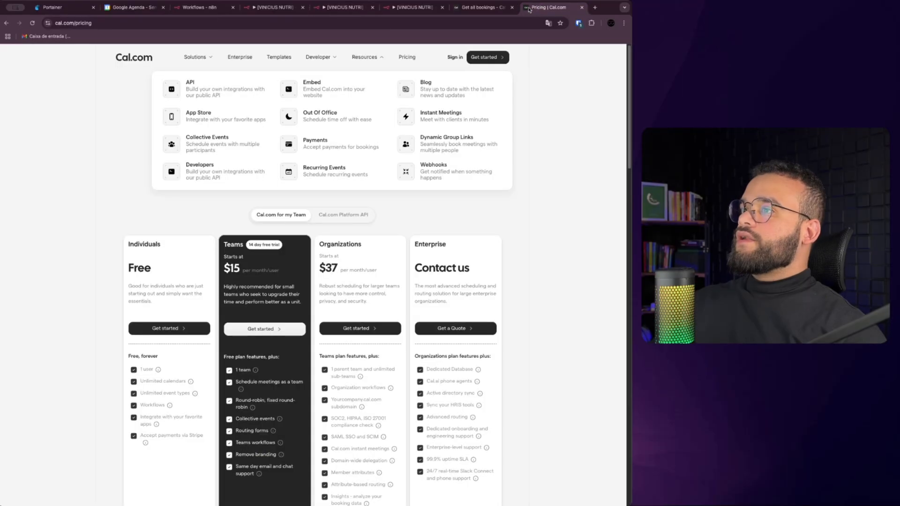
left_click(483, 7)
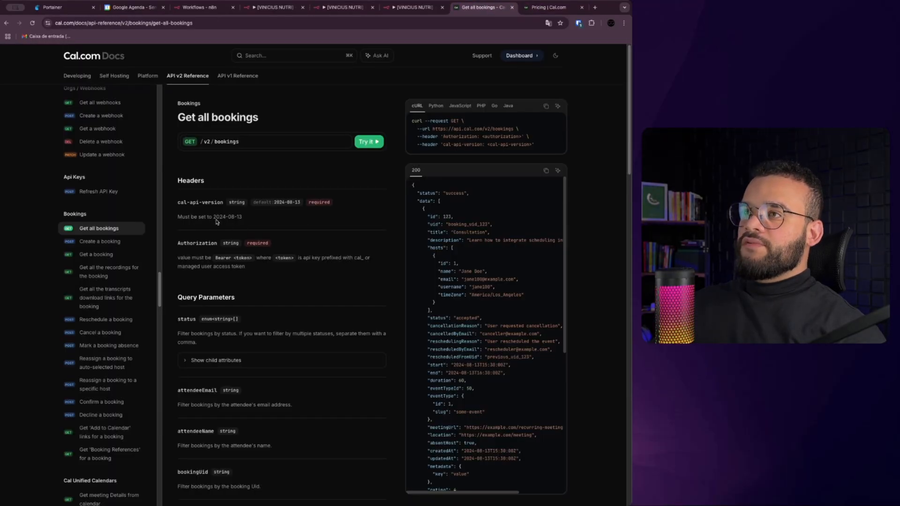
scroll(211, 222, "down", 5)
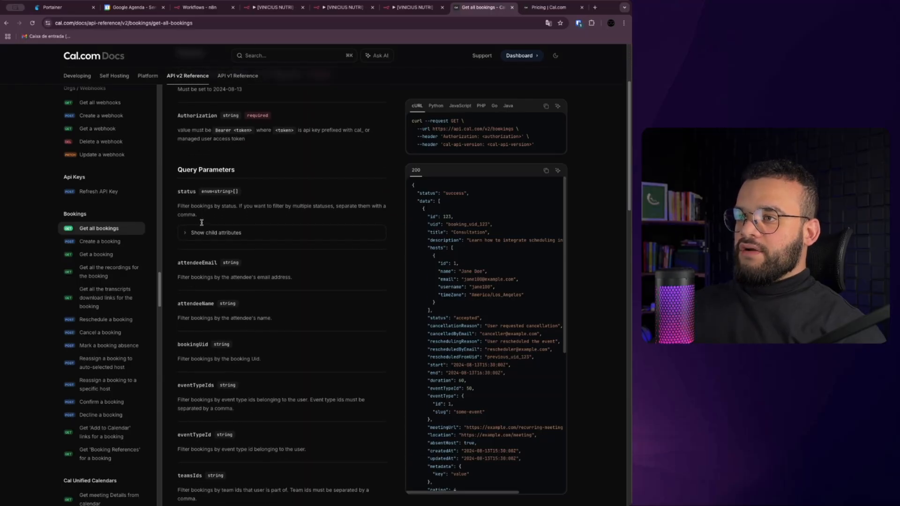
scroll(202, 222, "down", 7)
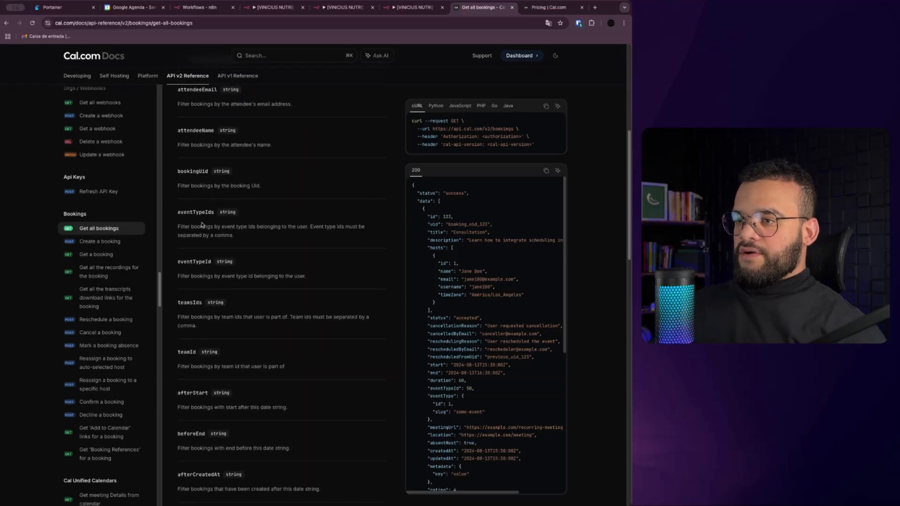
scroll(202, 224, "down", 8)
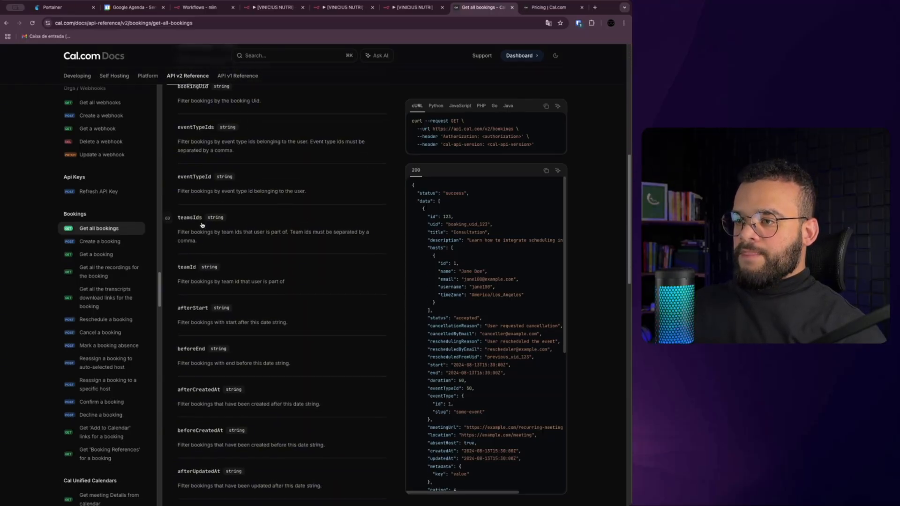
- Open the Create a booking reference and examine its body fields and the UTC requirement for the start time
left_click(105, 242)
scroll(272, 249, "down", 5)
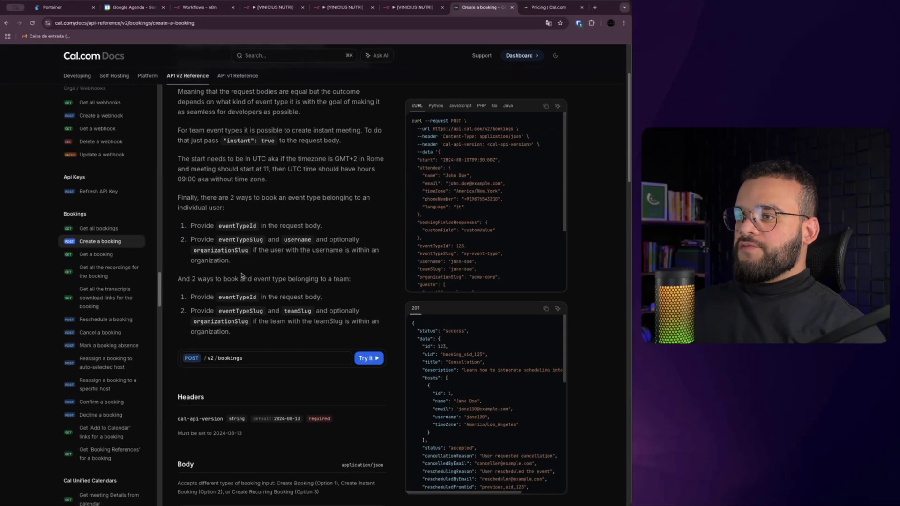
scroll(242, 276, "down", 14)
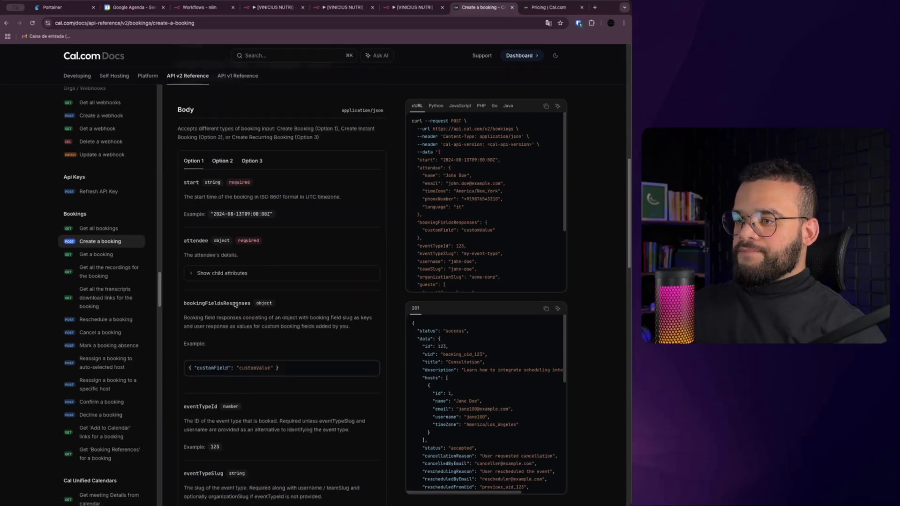
scroll(234, 305, "down", 6)
scroll(235, 309, "down", 18)
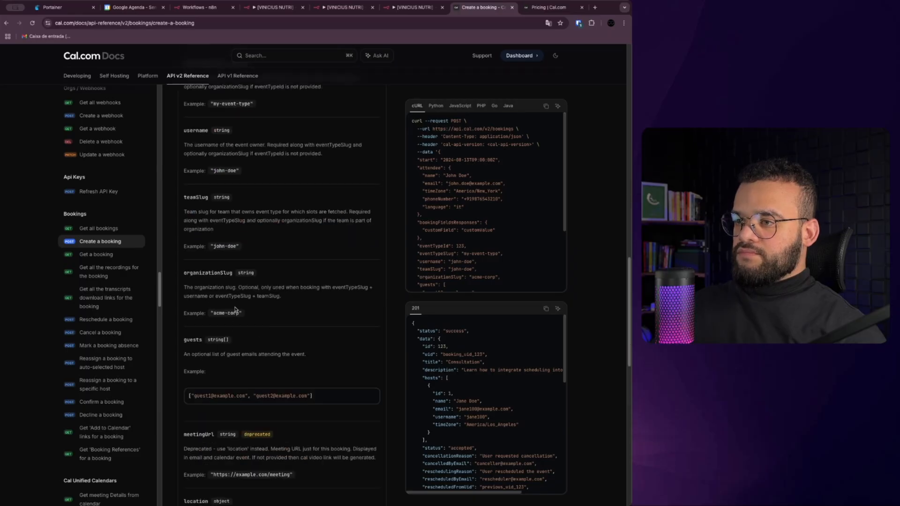
scroll(240, 332, "down", 5)
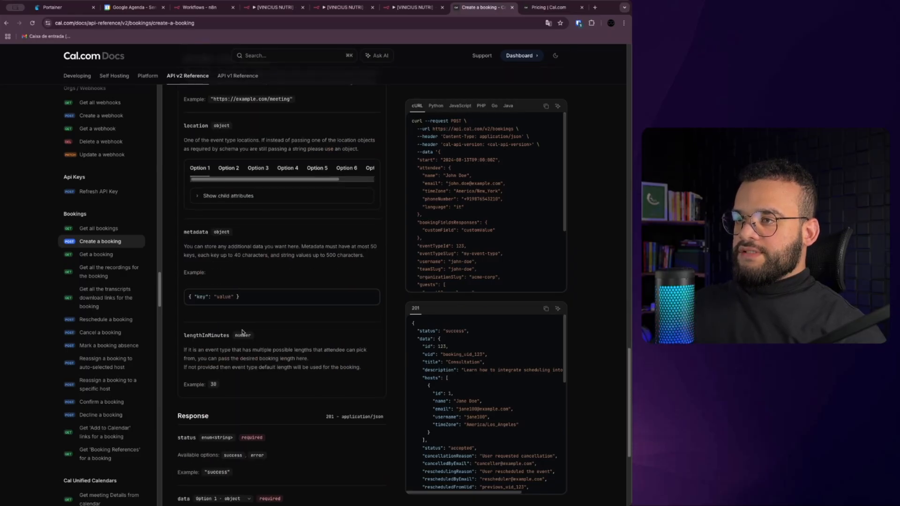
scroll(241, 331, "down", 4)
scroll(248, 351, "up", 11)
scroll(250, 359, "up", 20)
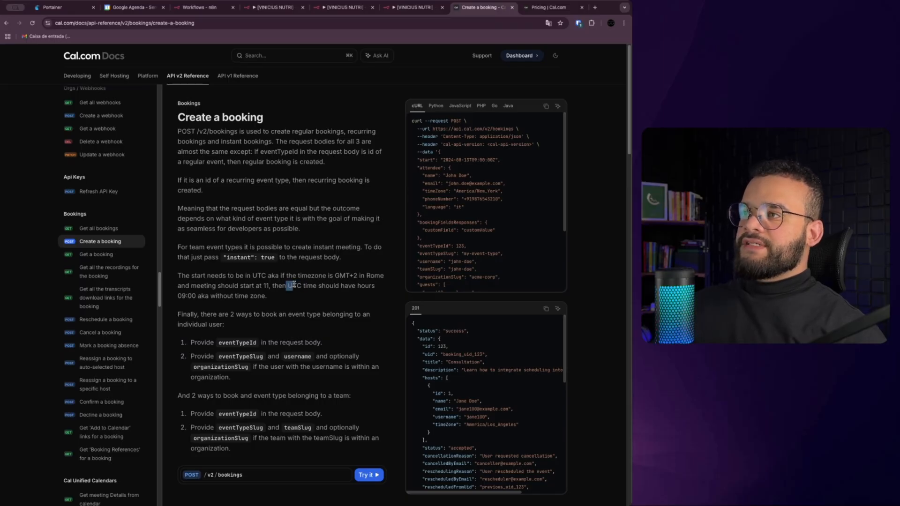
- Return to the disponibilidade_agenda tool in n8n and enlarge the end parameter's description to read it in full
left_click(415, 9)
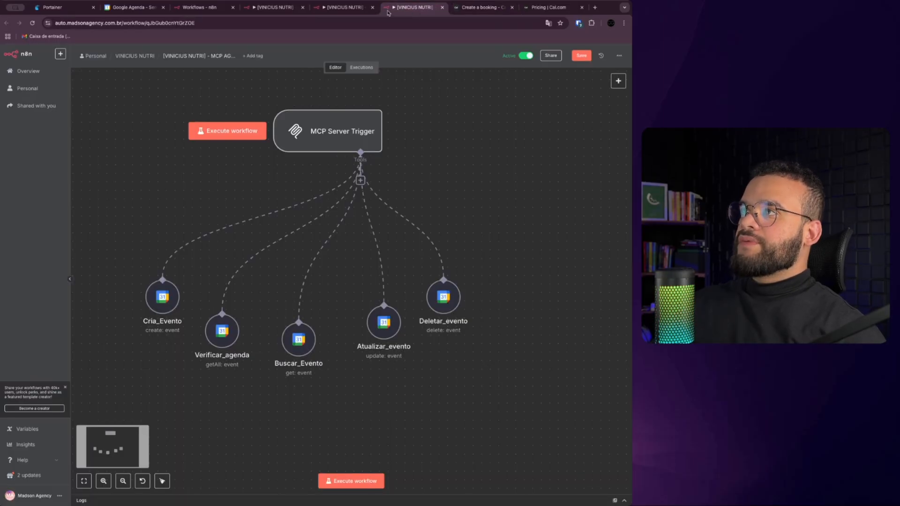
left_click(346, 7)
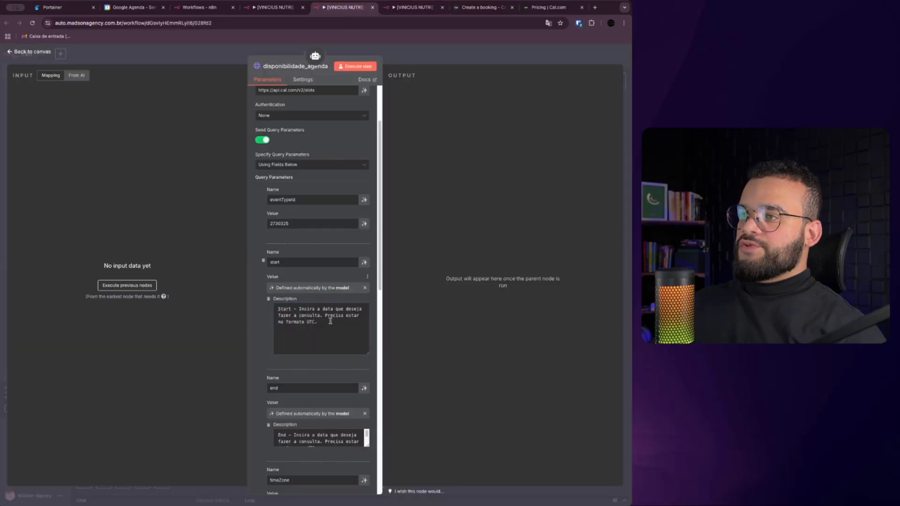
scroll(330, 321, "down", 1)
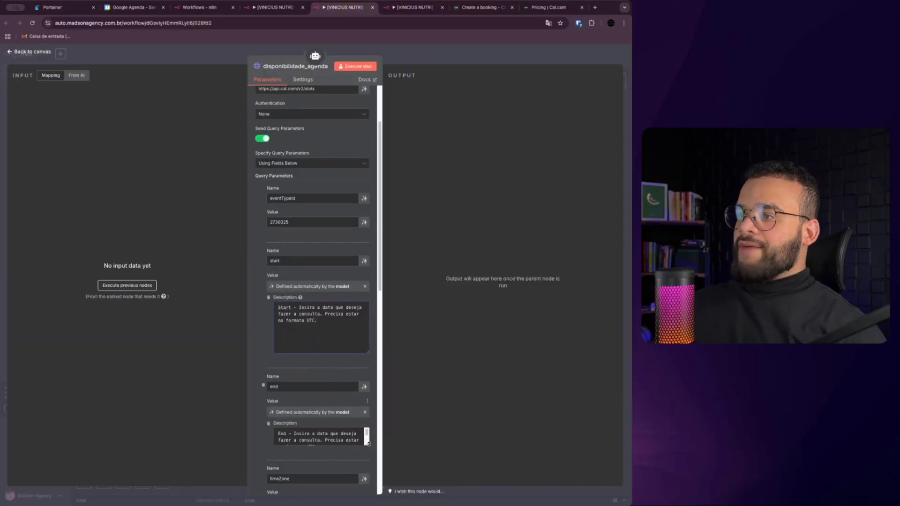
left_click_drag(369, 444, 368, 478)
scroll(325, 441, "up", 4)
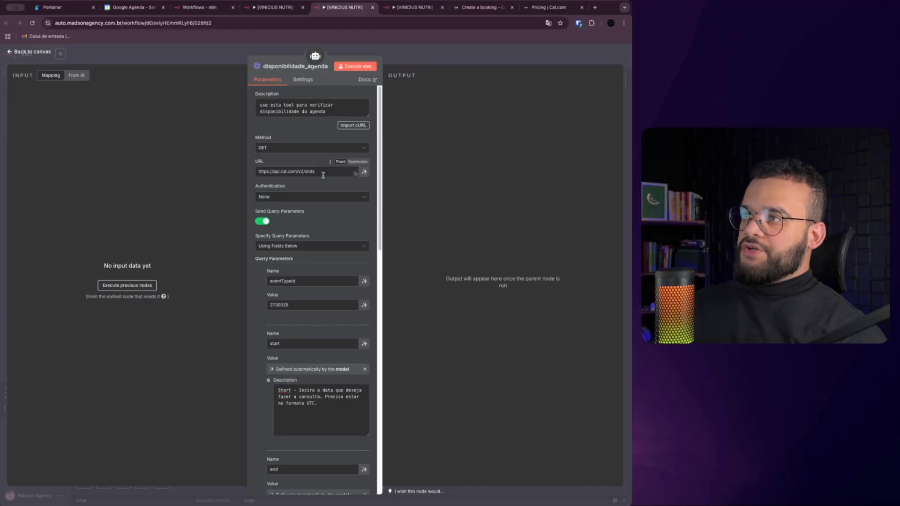
scroll(310, 235, "down", 1)
scroll(311, 234, "down", 5)
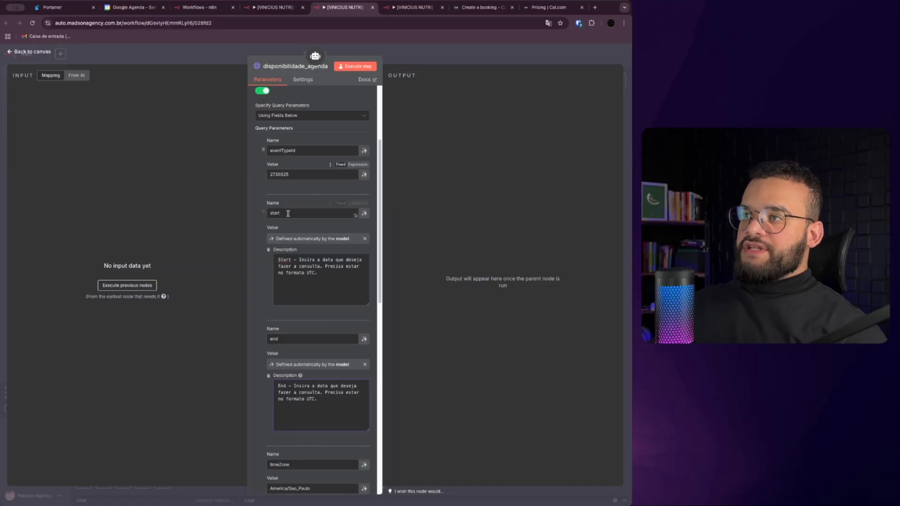
- Highlight the eventTypeId value, glance at the Cal.com docs and pricing pages, and return to the disponibilidade_agenda tool
scroll(283, 178, "up", 5)
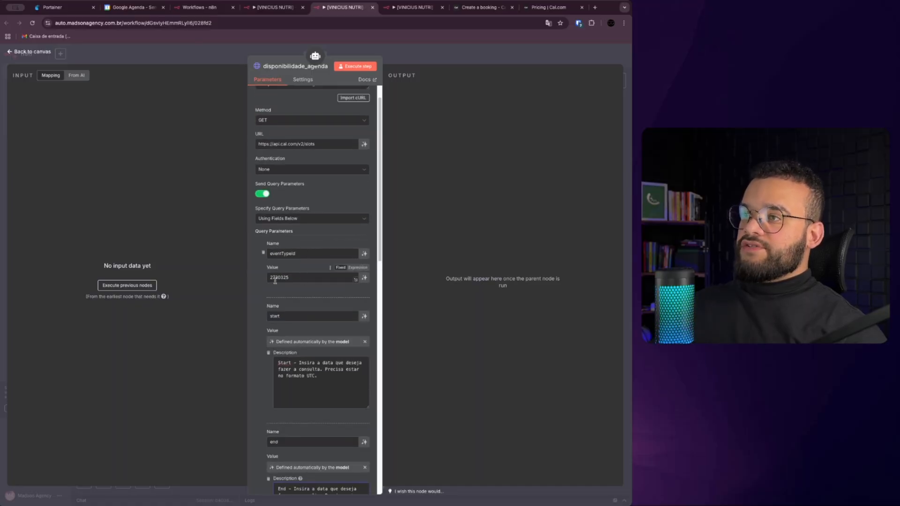
double_click(278, 278)
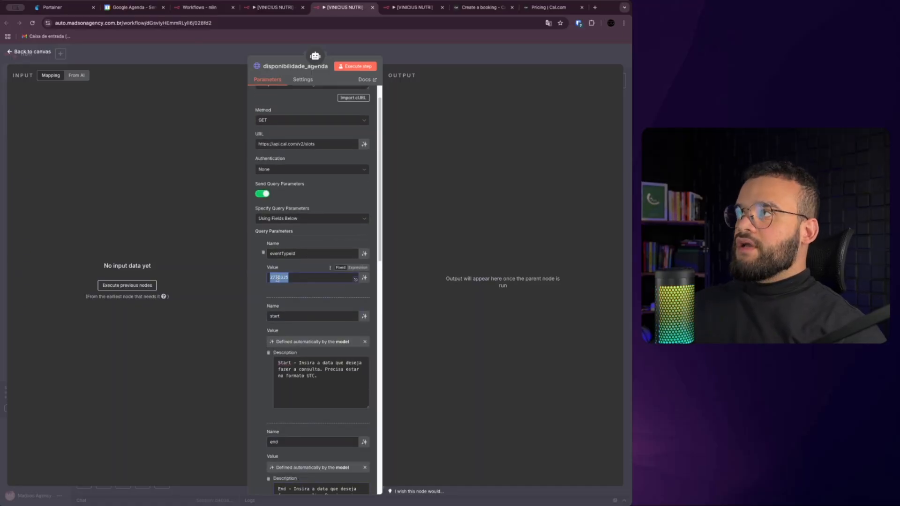
left_click(480, 8)
left_click(547, 8)
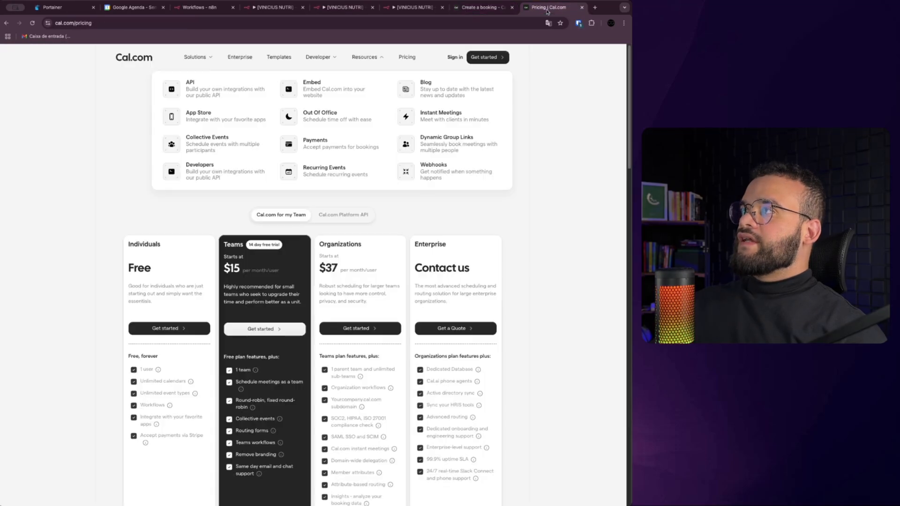
left_click(480, 7)
left_click(405, 8)
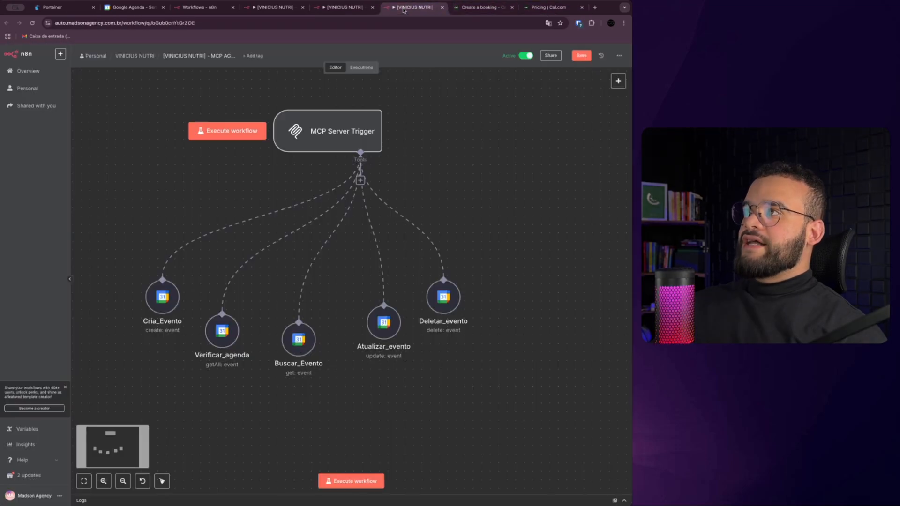
left_click(348, 7)
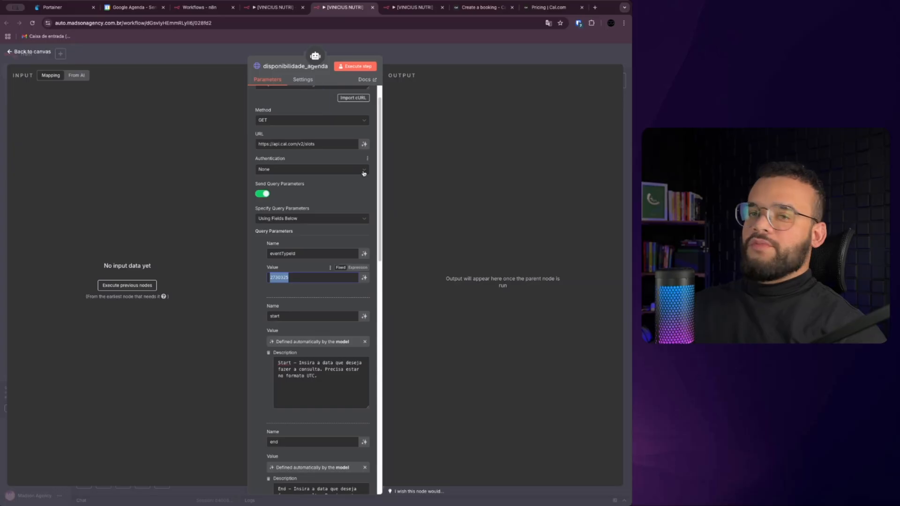
- Deselect the value of the eventTypeId query parameter and highlight it again
left_click(297, 280)
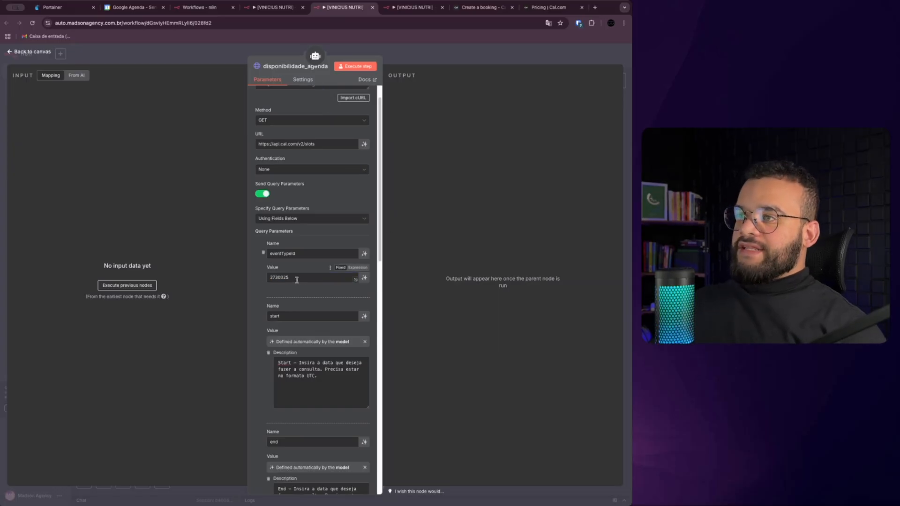
left_click_drag(297, 279, 256, 281)
left_click(258, 282)
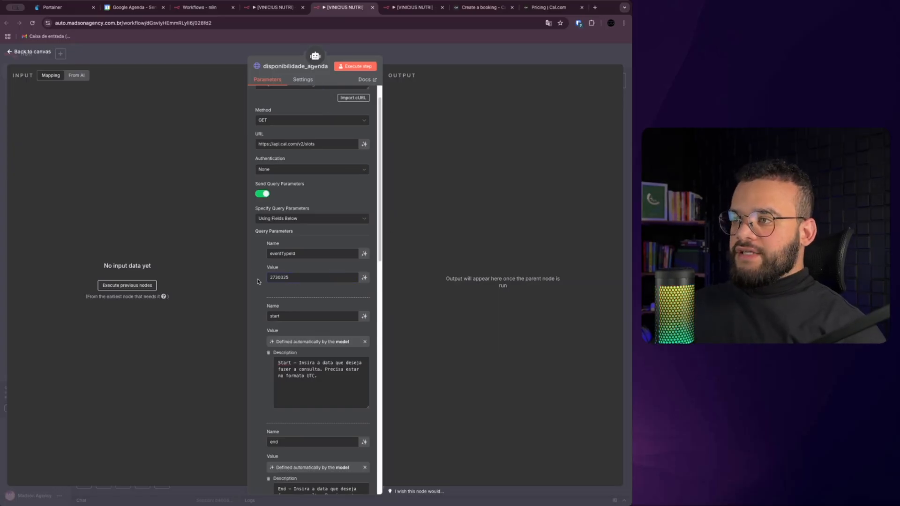
double_click(278, 277)
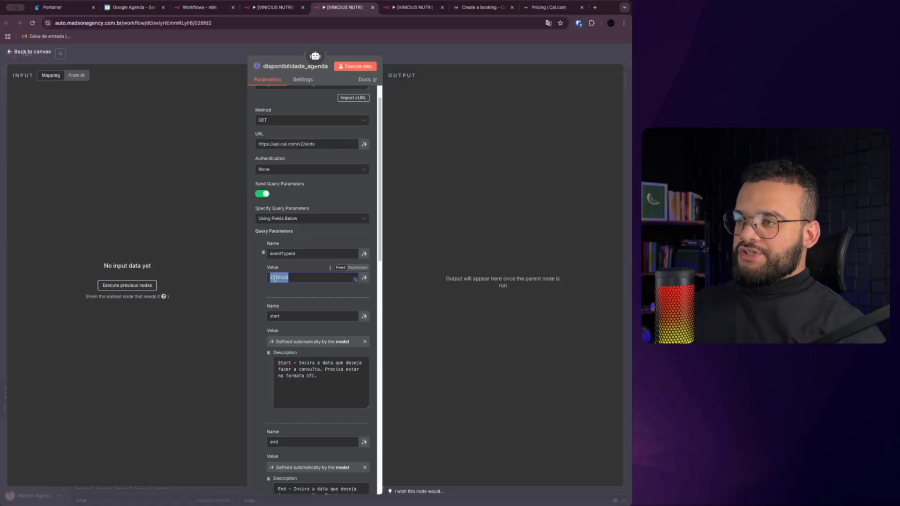
- Review the disponibilidade_agenda tool's timeZone, format and duration parameters and its cal-api-version and Authorization headers, then recheck the start parameter
scroll(281, 286, "down", 5)
scroll(283, 297, "down", 4)
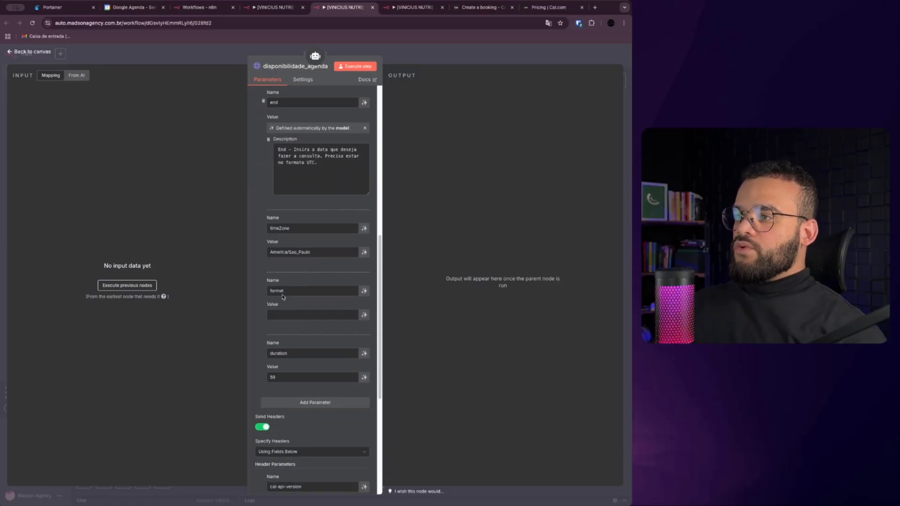
scroll(303, 381, "down", 1)
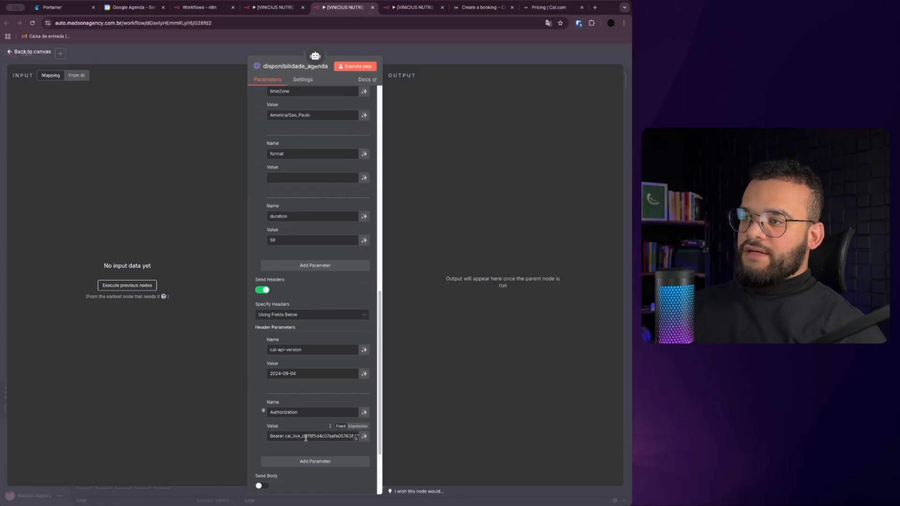
scroll(300, 398, "down", 1)
scroll(298, 408, "up", 10)
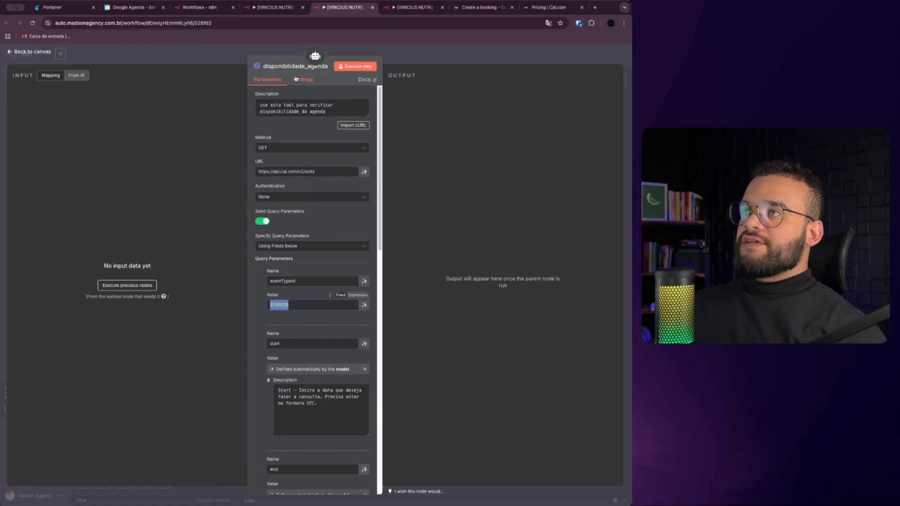
scroll(294, 273, "down", 1)
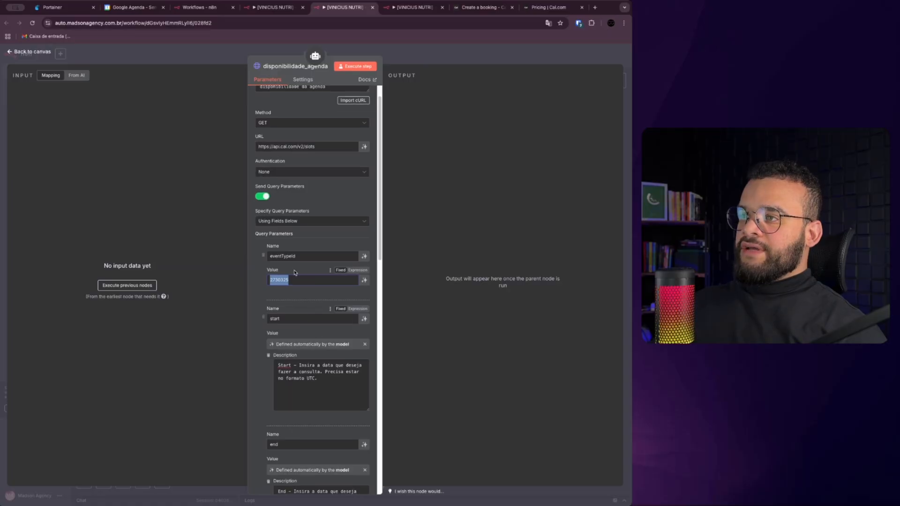
scroll(300, 414, "down", 2)
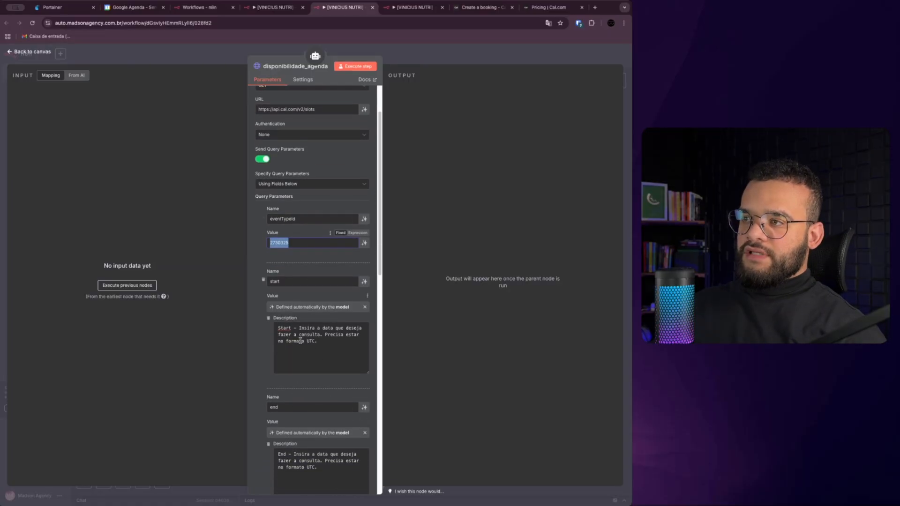
- Close the disponibilidade_agenda tool and open agendar_consultas to review its URL, headers and JSON body settings
left_click(431, 51)
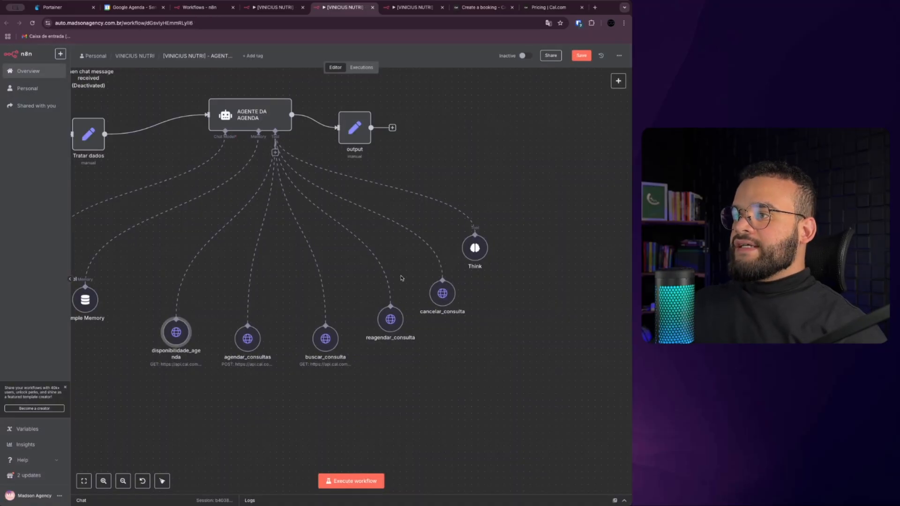
double_click(250, 348)
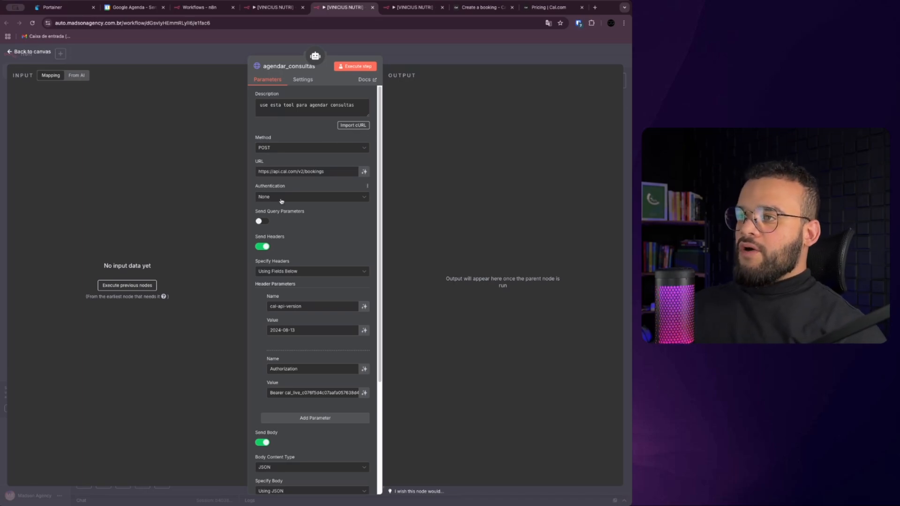
scroll(284, 235, "down", 5)
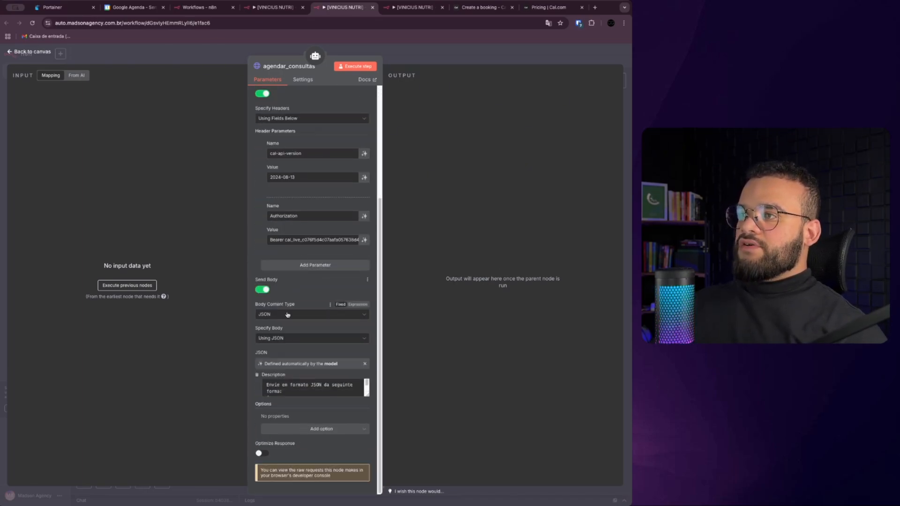
scroll(295, 390, "down", 5)
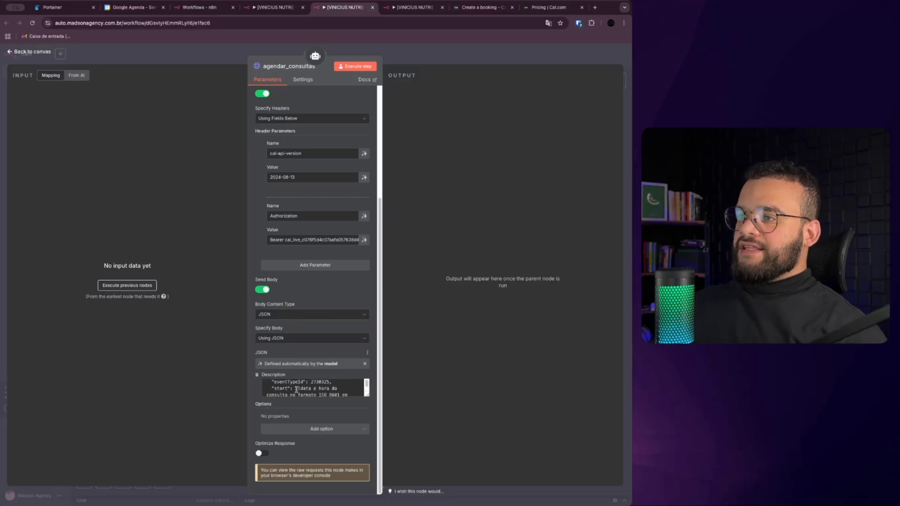
- Enlarge the JSON body description in the agendar_consultas tool and highlight its full booking template
left_click(296, 390)
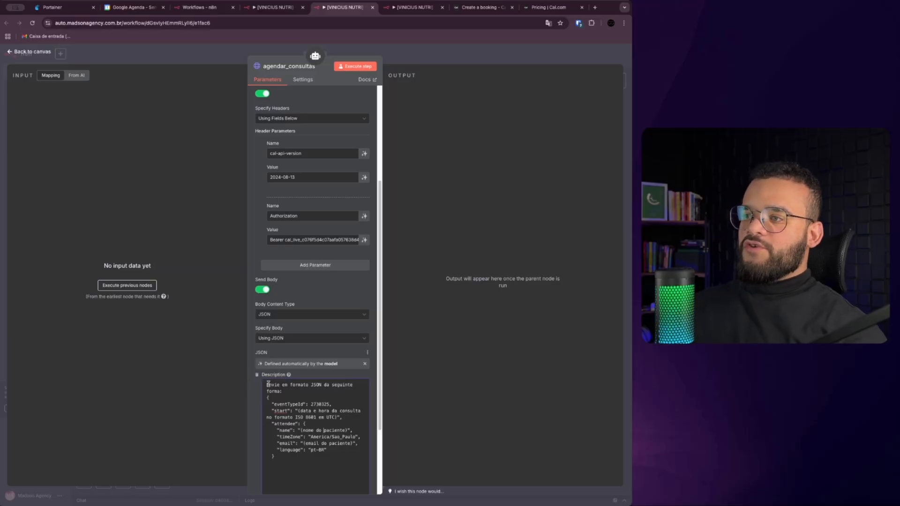
scroll(311, 386, "down", 3)
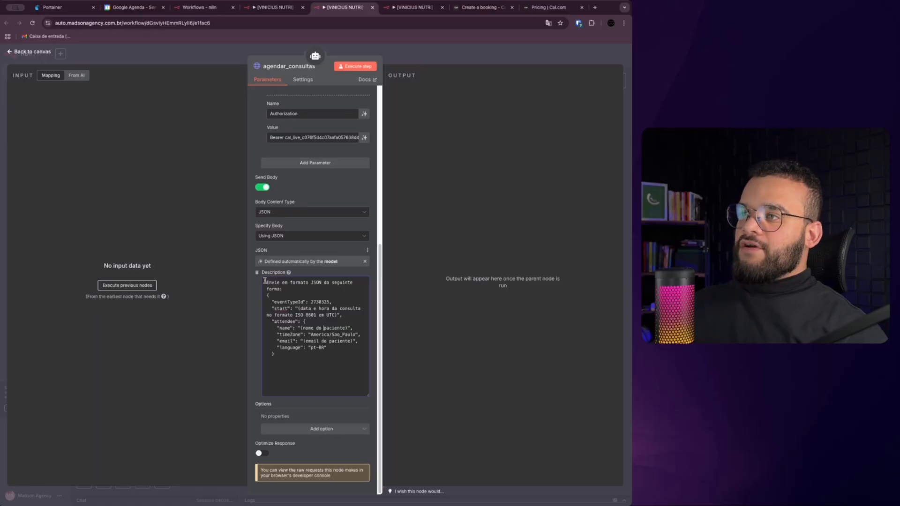
left_click_drag(265, 282, 332, 361)
left_click(331, 361)
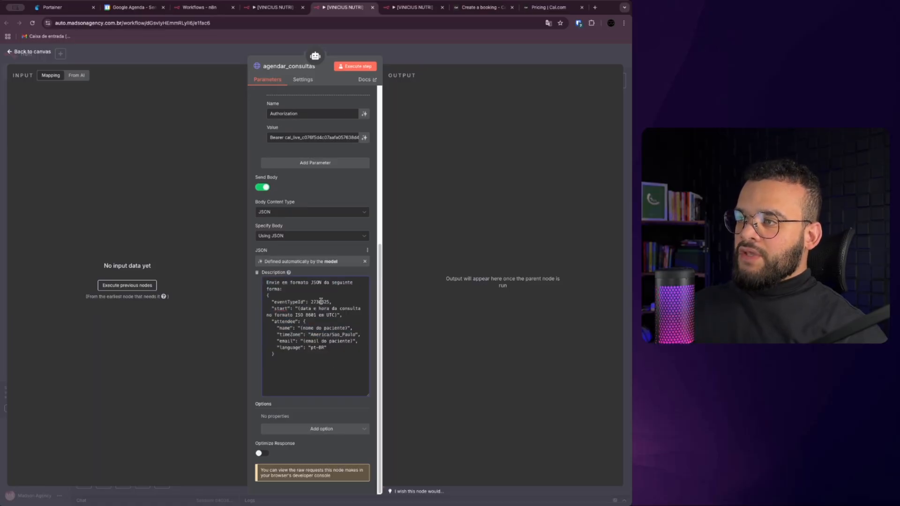
- Highlight the eventTypeId value and the start date-and-time placeholder in the agendar_consultas JSON body description
double_click(321, 302)
double_click(309, 309)
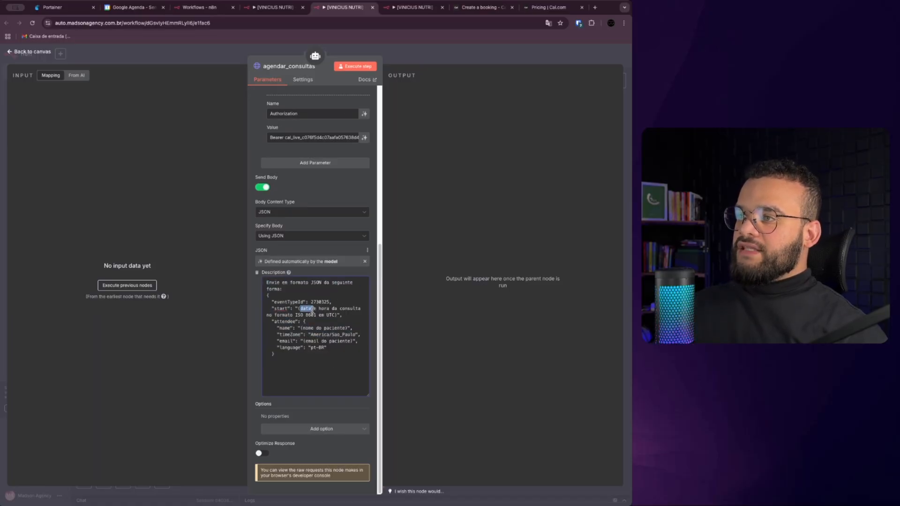
left_click_drag(312, 311, 336, 316)
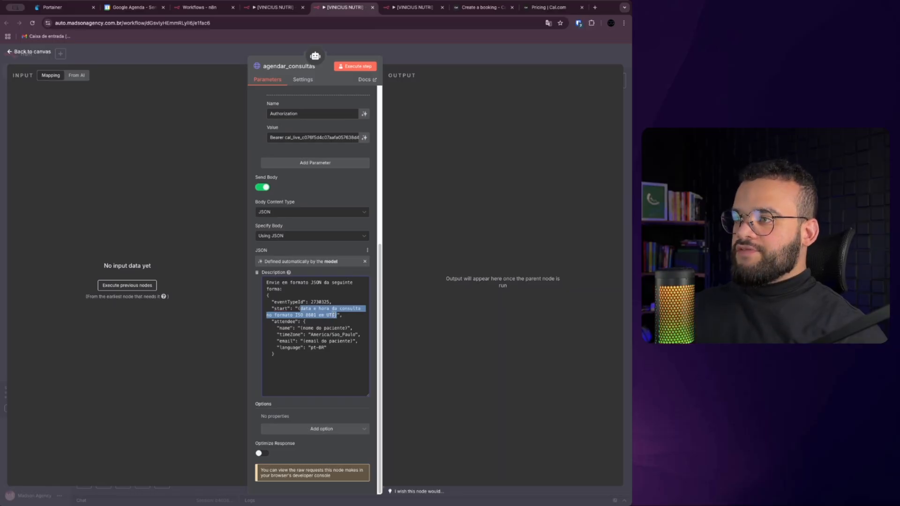
- Highlight the attendee block with its patient name and email placeholders in the JSON body, then close the agendar_consultas tool
left_click_drag(307, 322, 350, 341)
left_click(353, 334)
left_click(350, 341)
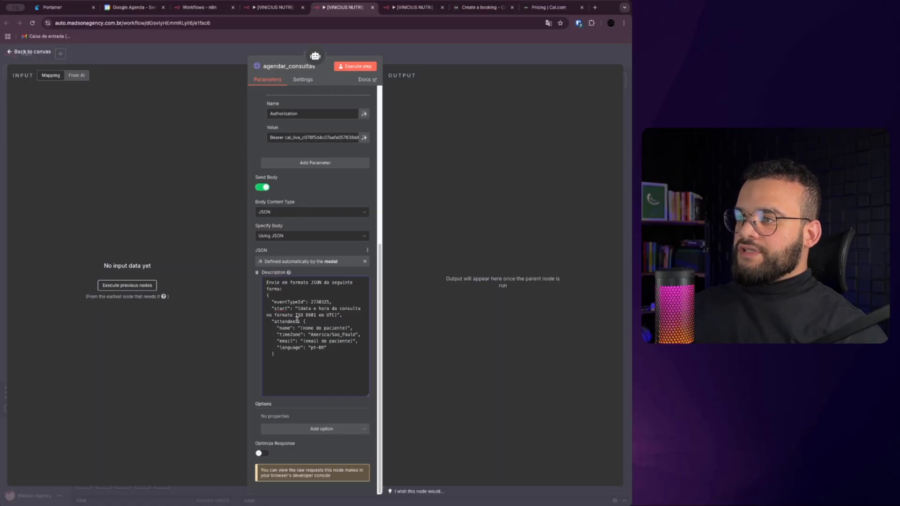
left_click_drag(304, 328, 340, 328)
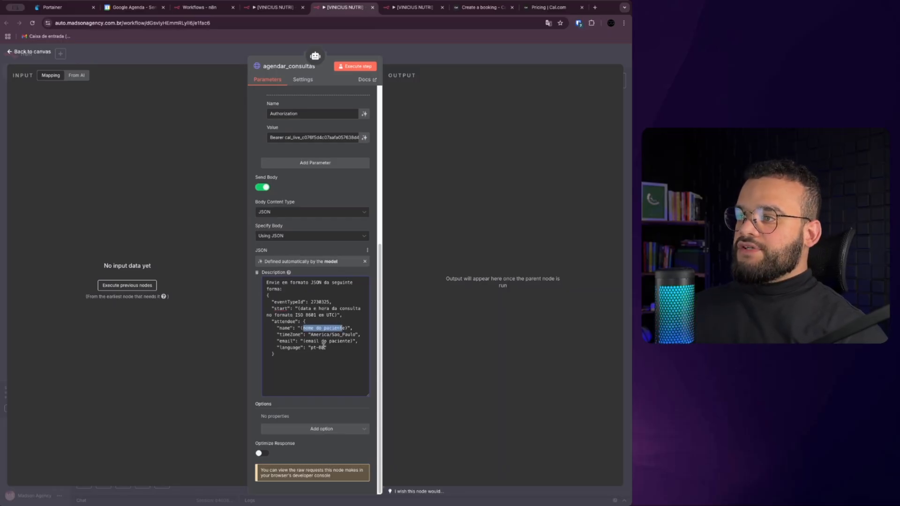
left_click_drag(308, 341, 350, 341)
left_click(397, 46)
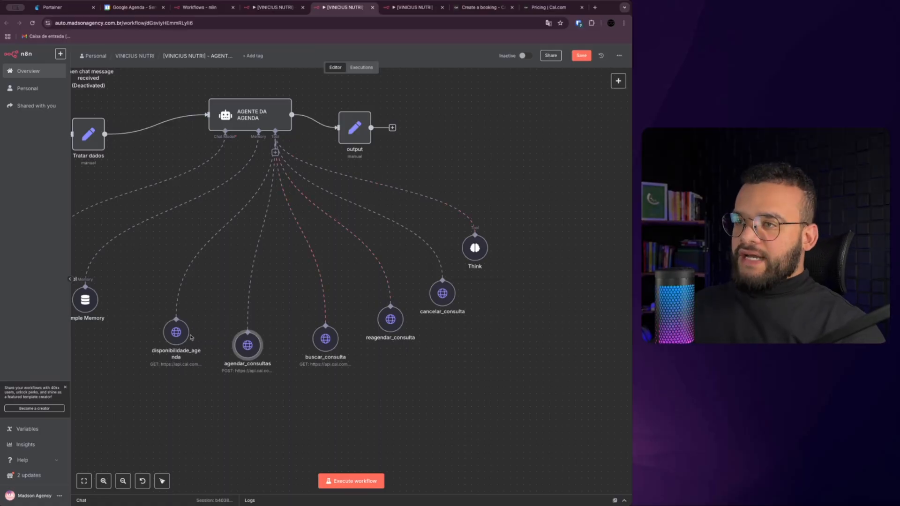
- Recheck the disponibilidade_agenda tool's parameters, then briefly open and close the buscar_consulta tool
double_click(171, 340)
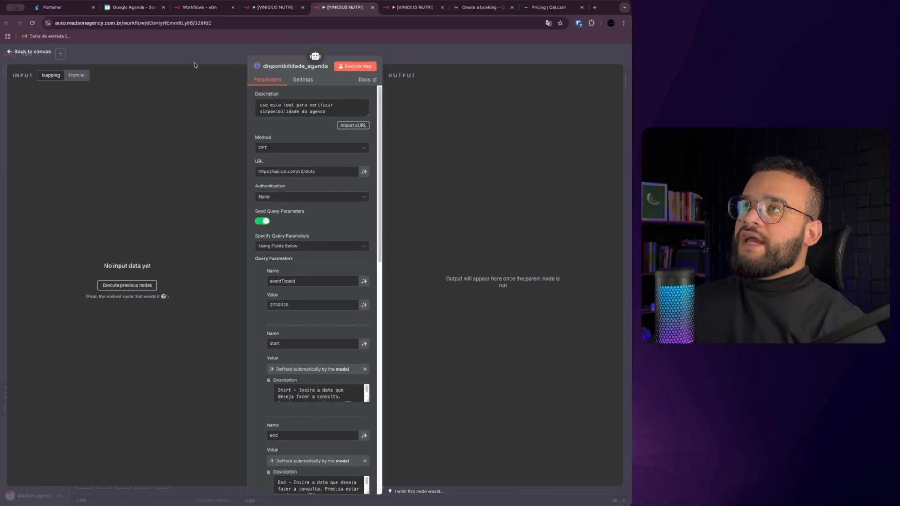
key("Escape")
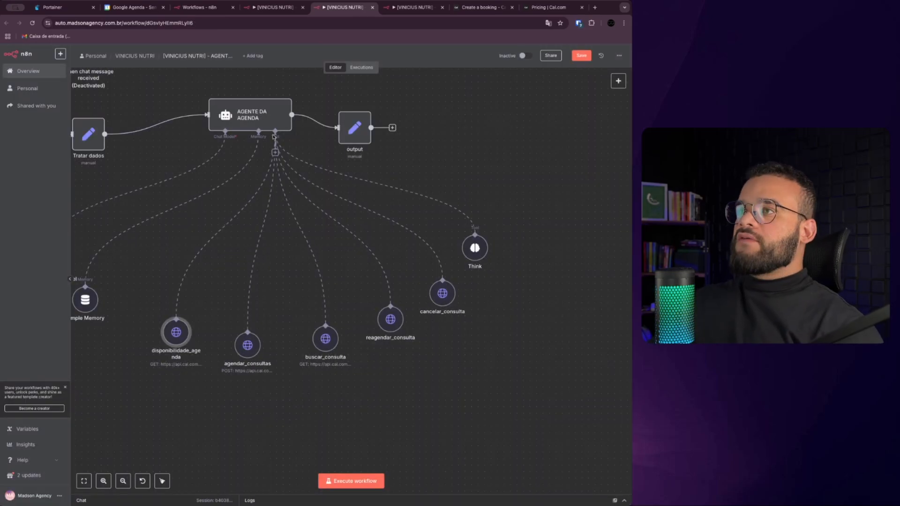
left_click_drag(299, 330, 282, 329)
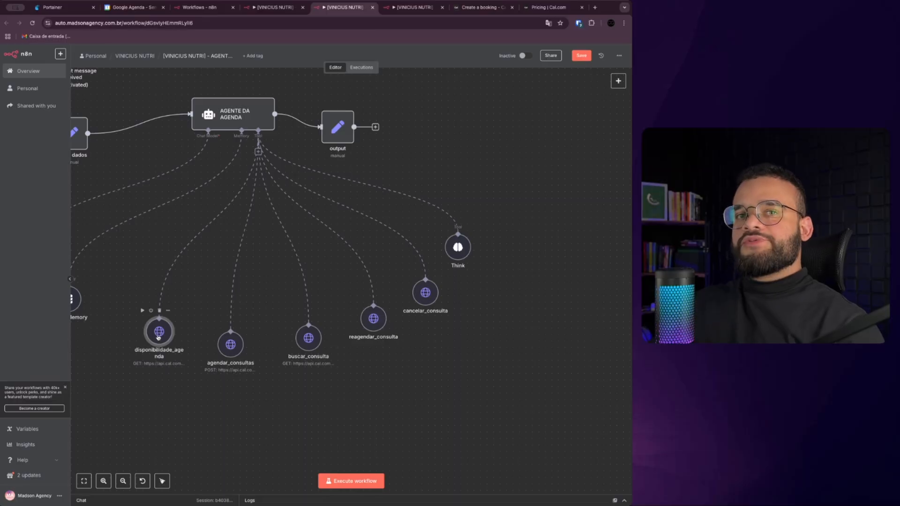
scroll(259, 348, "right", 2)
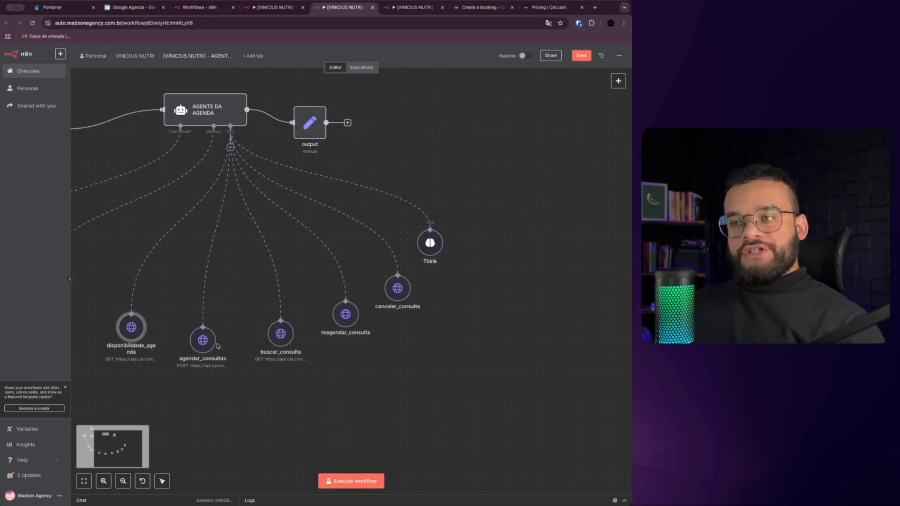
scroll(258, 344, "right", 2)
double_click(258, 340)
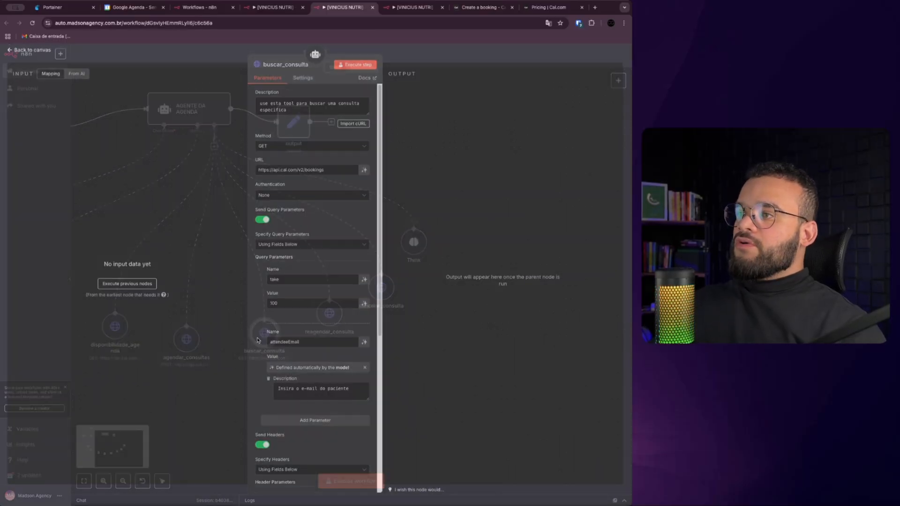
key("Escape")
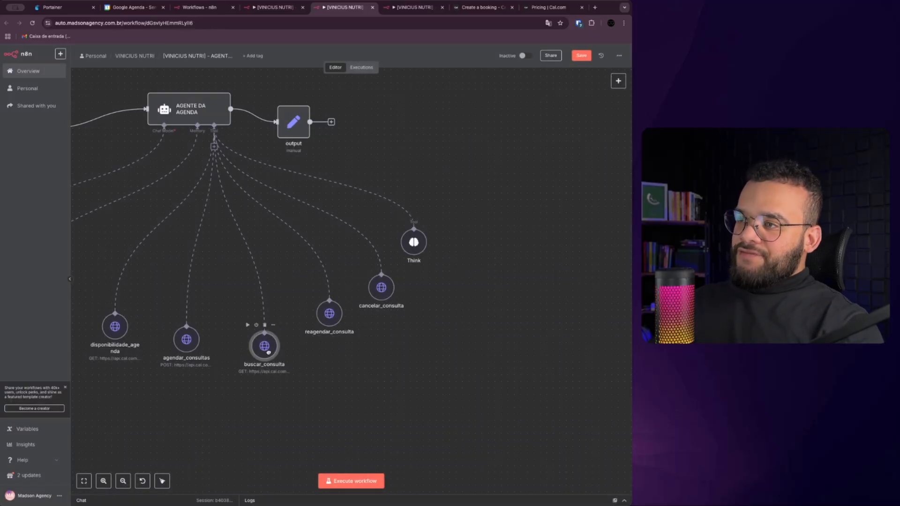
- Nudge the reagendar_consulta node and open it to review its method, URL description and headers
scroll(353, 348, "right", 1)
left_click_drag(322, 331, 316, 333)
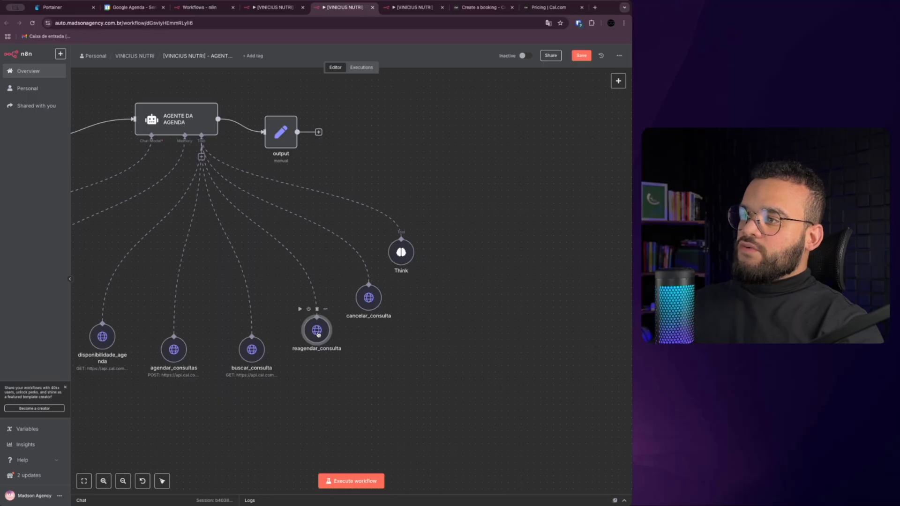
double_click(318, 334)
scroll(318, 275, "down", 1)
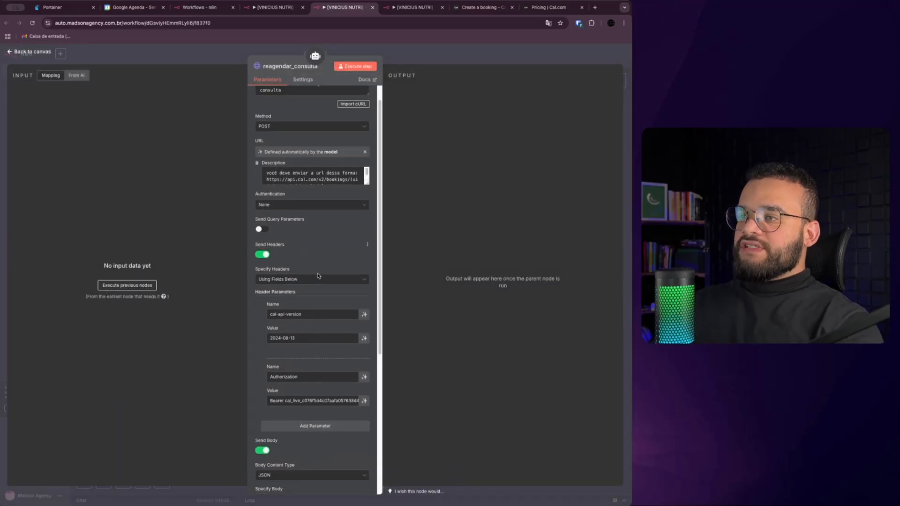
scroll(317, 276, "down", 1)
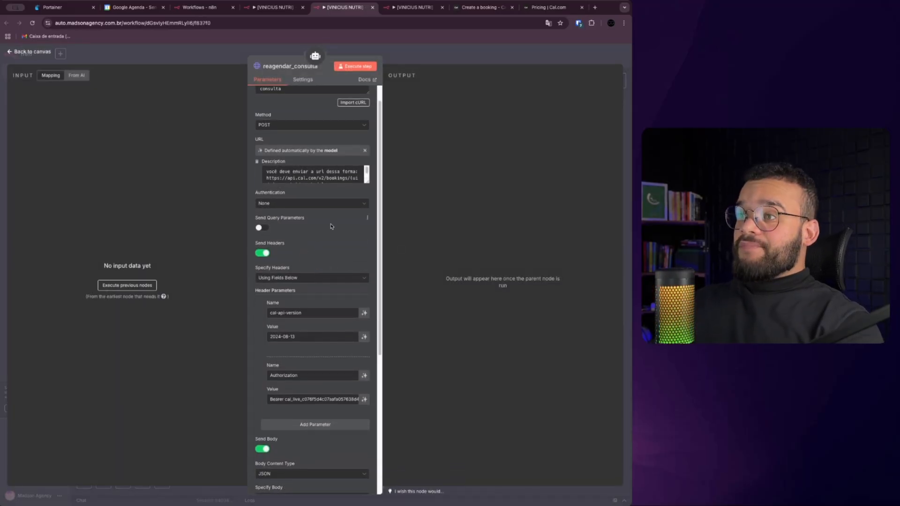
scroll(331, 226, "up", 1)
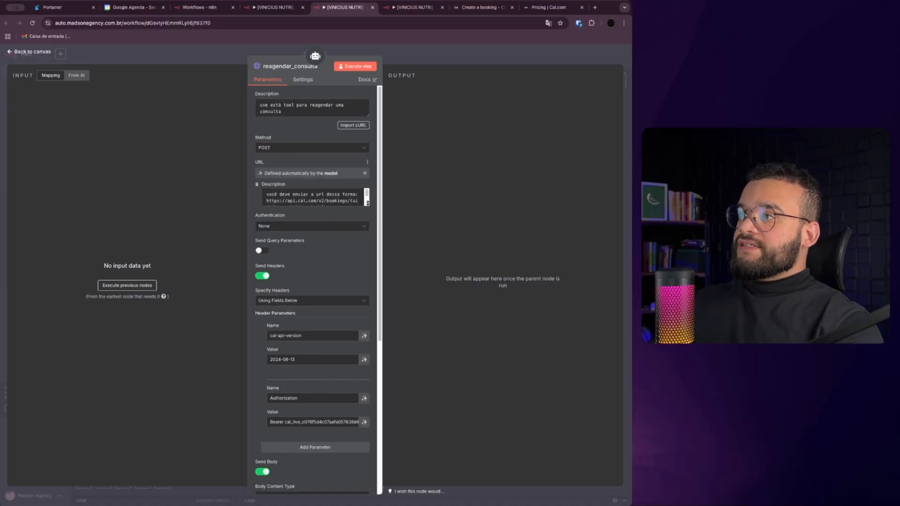
- Enlarge the URL description of reagendar_consulta, highlight the event uid placeholder in the reschedule URL, and close the tool
left_click_drag(368, 203, 368, 234)
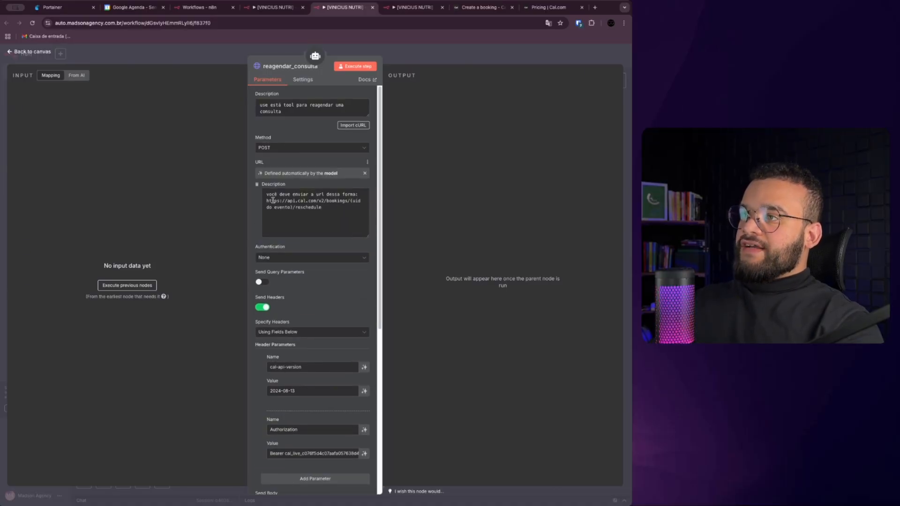
left_click_drag(267, 201, 293, 209)
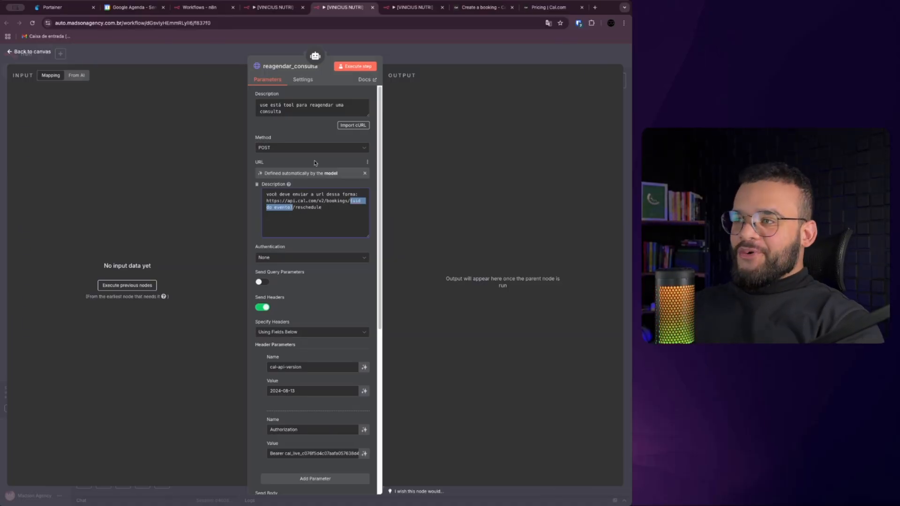
left_click(426, 62)
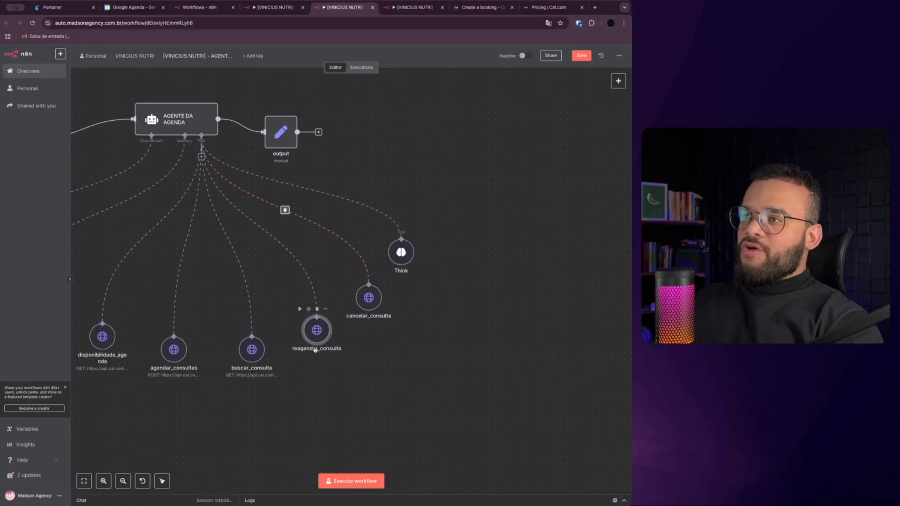
- Nudge the reagendar_consulta node down, then open cancelar_consulta, highlight the event uid placeholder in its enlarged URL description, and close it
mouse_move(312, 334)
left_click_drag(312, 337, 312, 343)
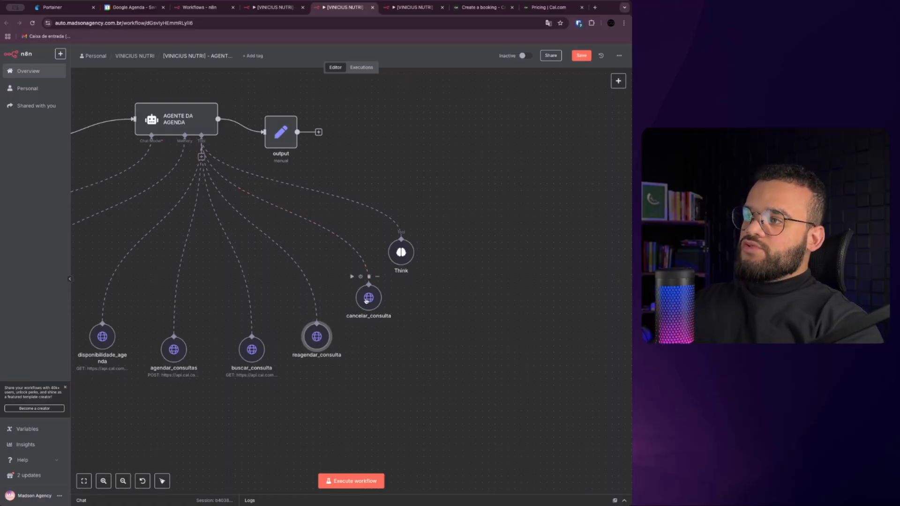
double_click(368, 303)
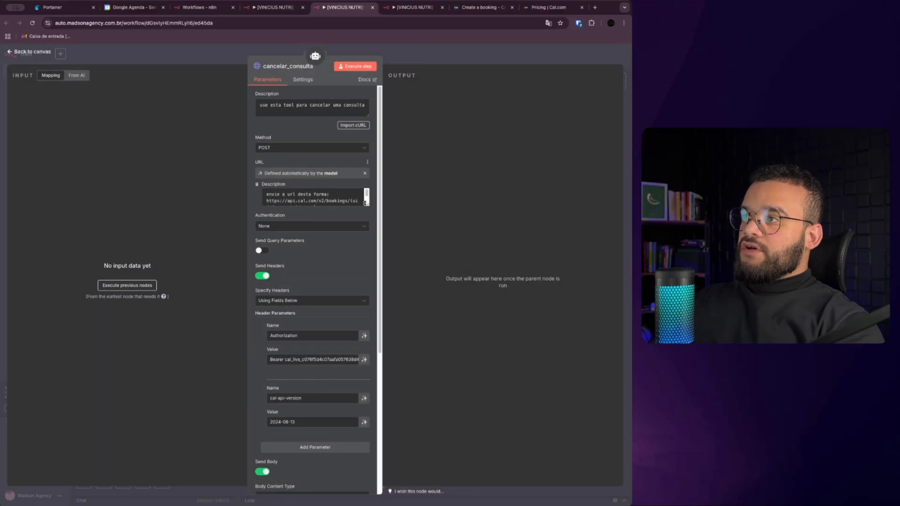
left_click(365, 203)
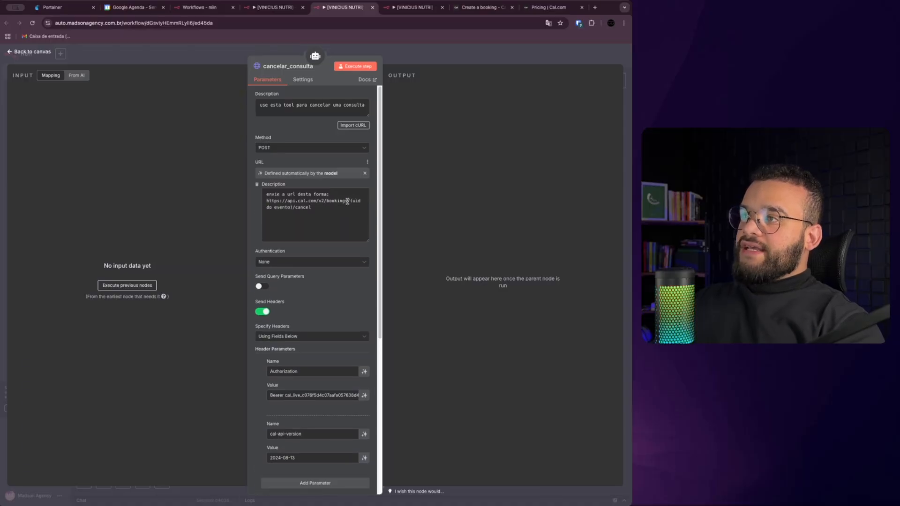
left_click_drag(349, 201, 291, 208)
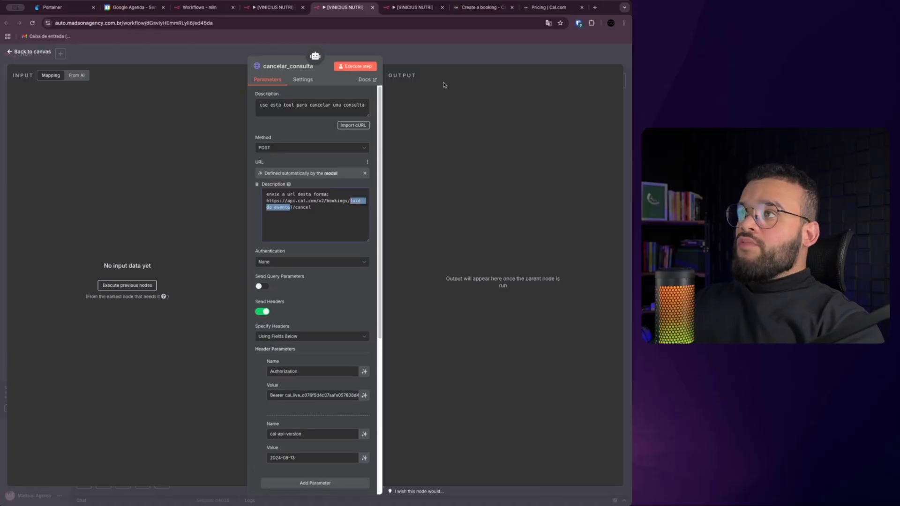
key("Escape")
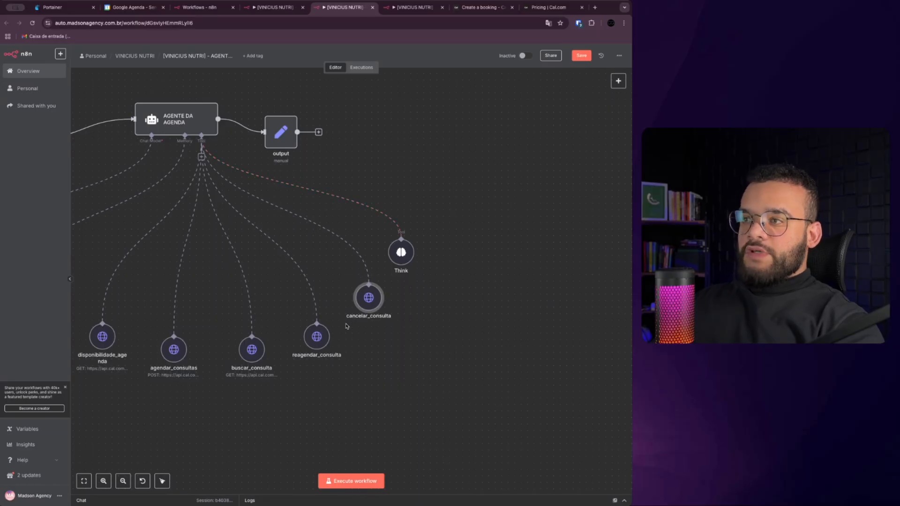
- Nudge the buscar_consulta node, open it to examine its attendeeEmail query parameter and description, and close it
scroll(263, 399, "left", 2)
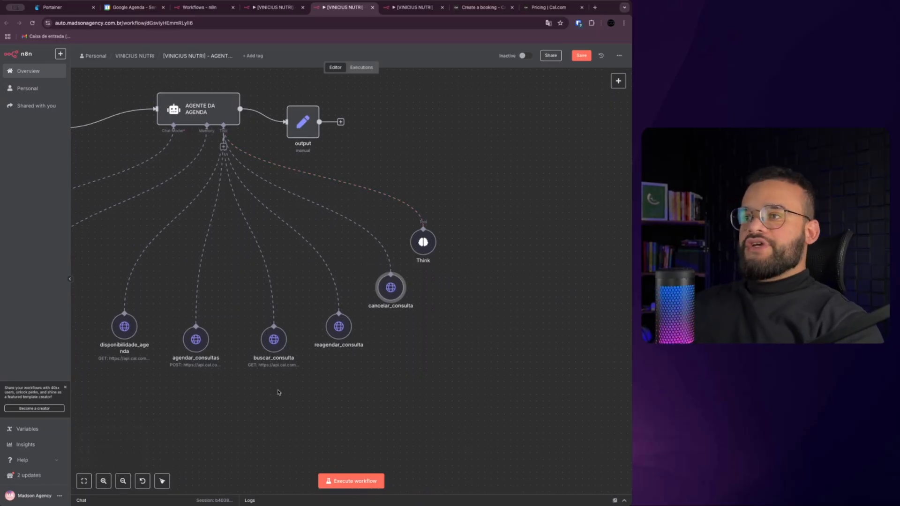
left_click_drag(275, 342, 269, 343)
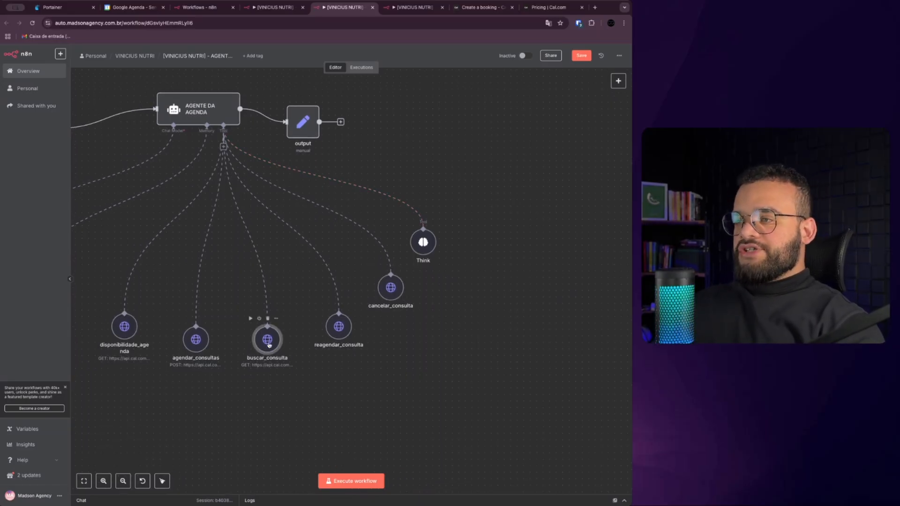
double_click(268, 343)
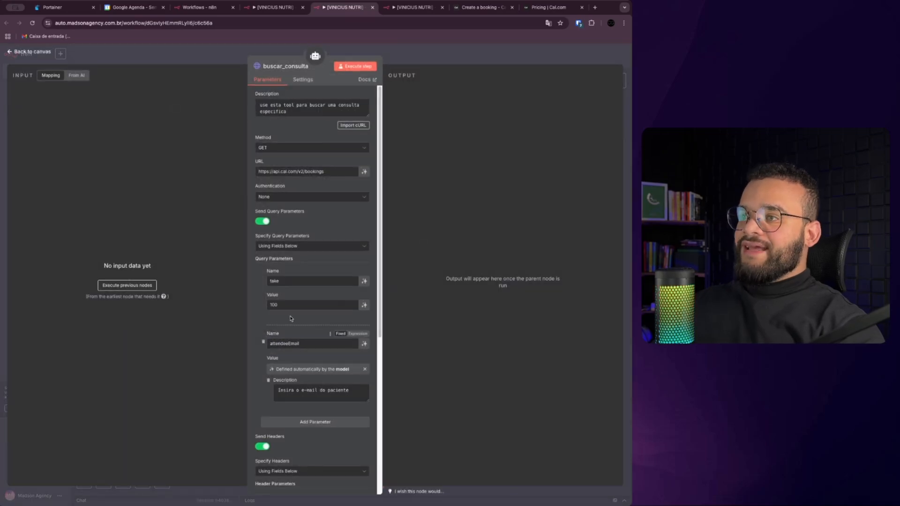
scroll(304, 339, "down", 1)
left_click(291, 325)
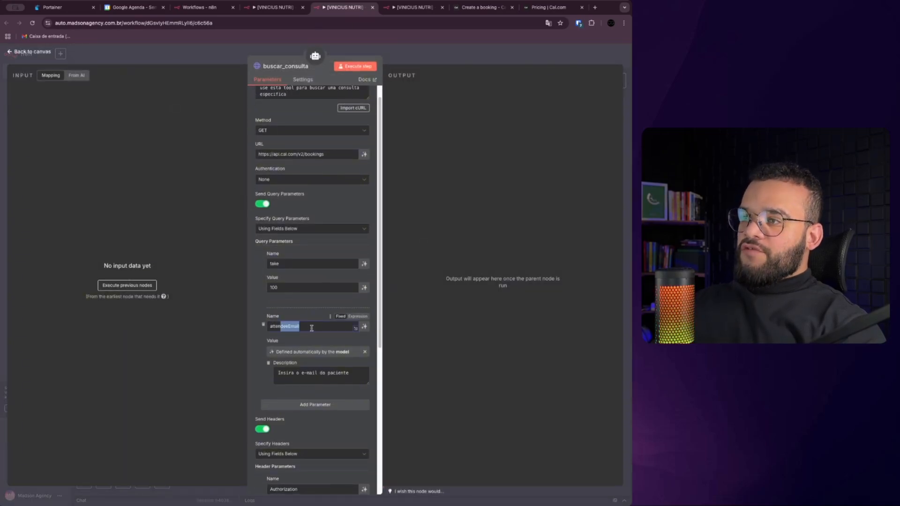
left_click(311, 372)
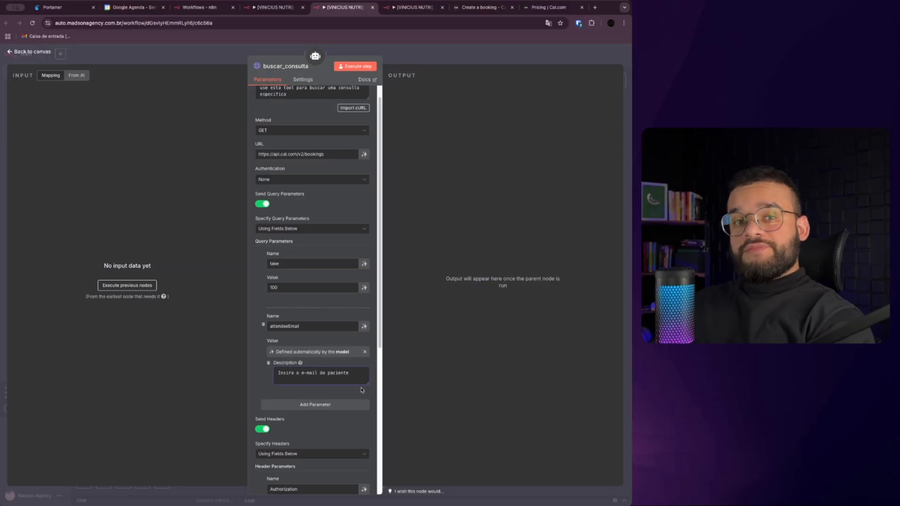
left_click(423, 60)
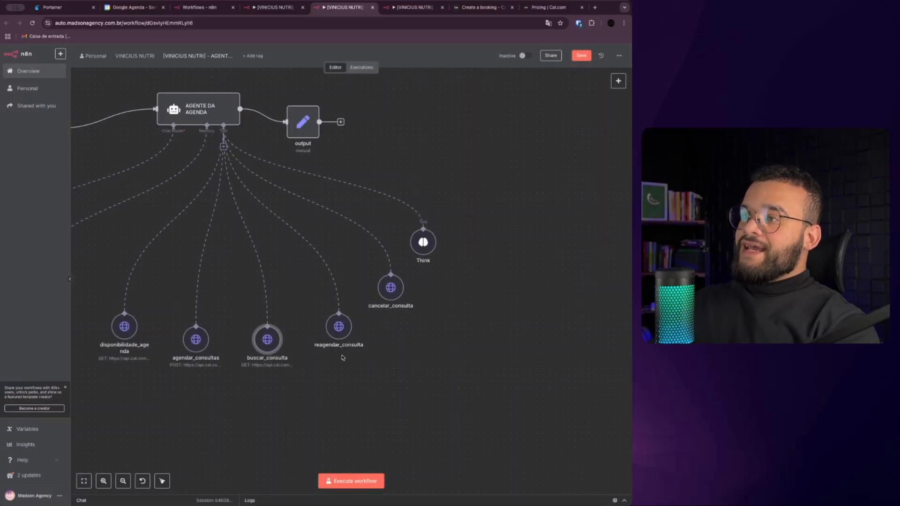
- Select the reagendar_consulta node, then nudge the cancelar_consulta node slightly on the canvas
left_click(342, 337)
scroll(402, 363, "right", 3)
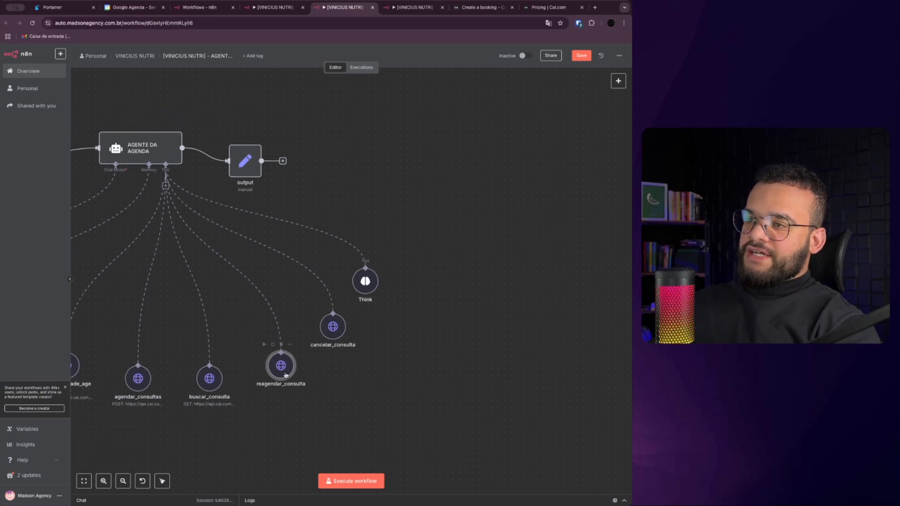
left_click_drag(327, 336, 334, 329)
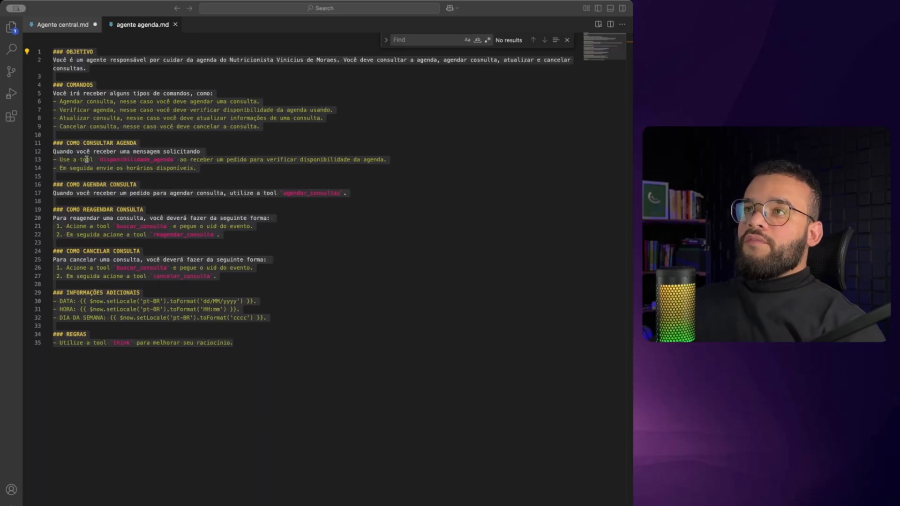
- In the agente agenda.md prompt, highlight buscar_consulta in the cancellation section and the introductory line of the rescheduling section
scroll(96, 178, "down", 4)
left_click(141, 207)
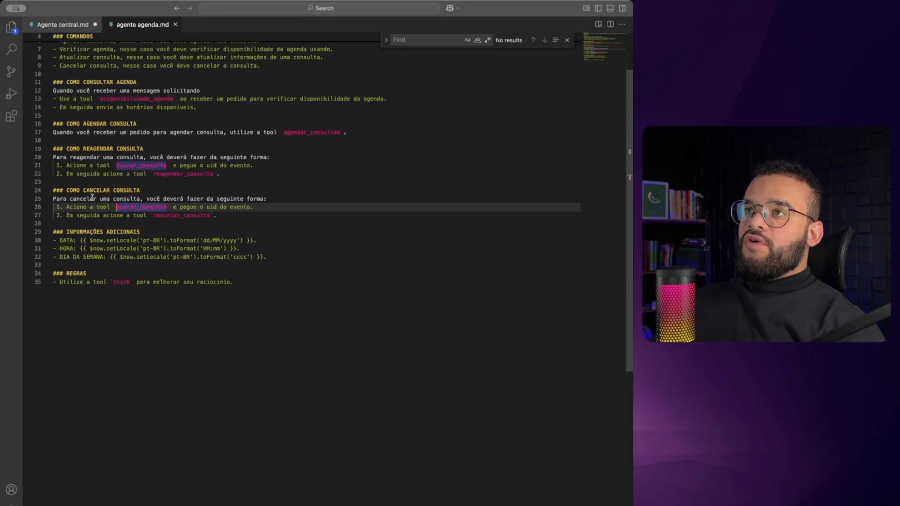
scroll(92, 198, "up", 3)
left_click_drag(53, 196, 149, 197)
left_click(273, 196)
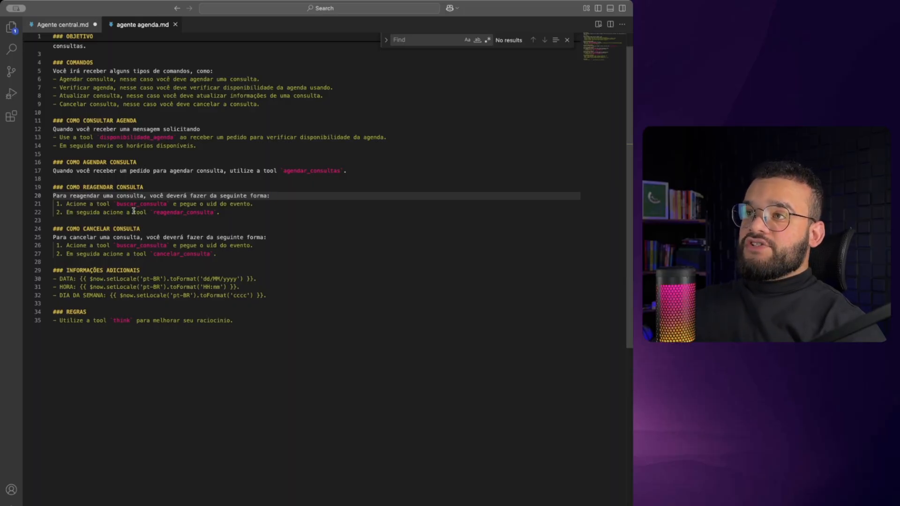
- Highlight the reagendar_consulta tool name in the prompt, then point out the rescheduling and cancellation section headings
left_click_drag(154, 213, 212, 215)
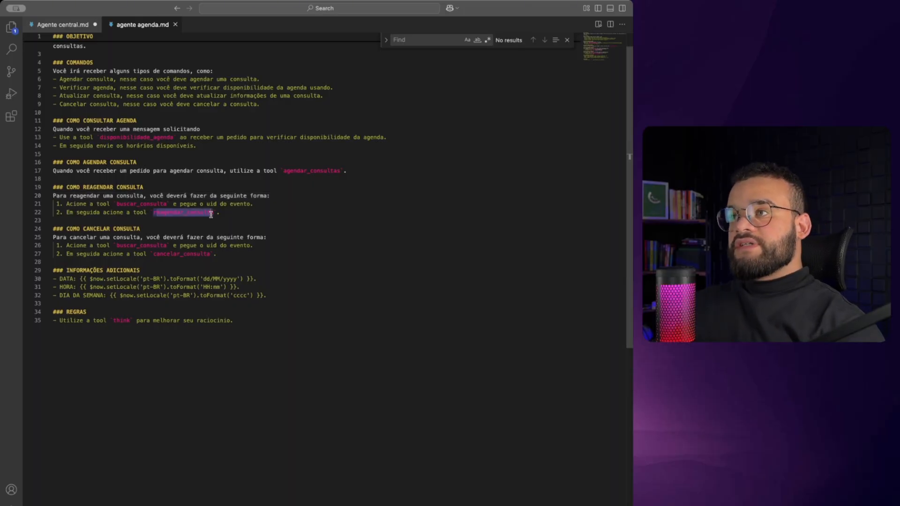
left_click(98, 188)
left_click(92, 230)
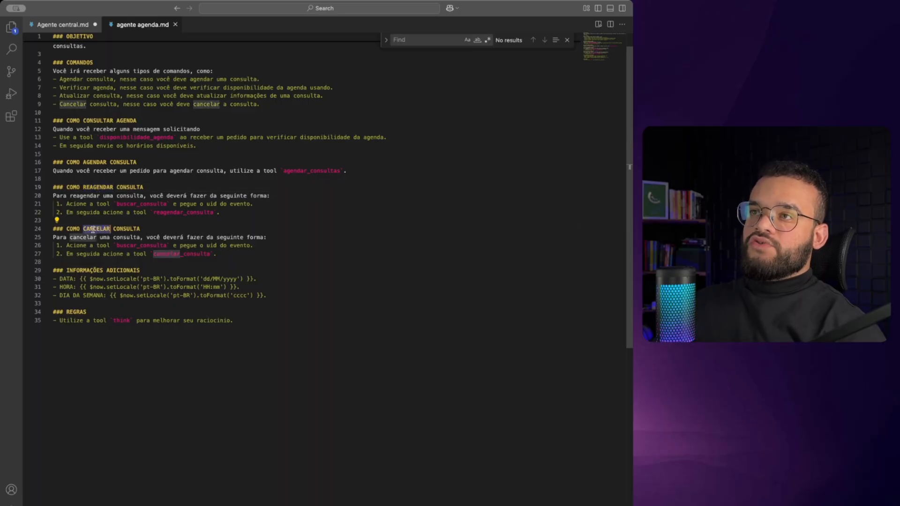
- Highlight the cancelar_consulta tool name in the cancellation section, then point out the rescheduling and cancellation headings
left_click(120, 238)
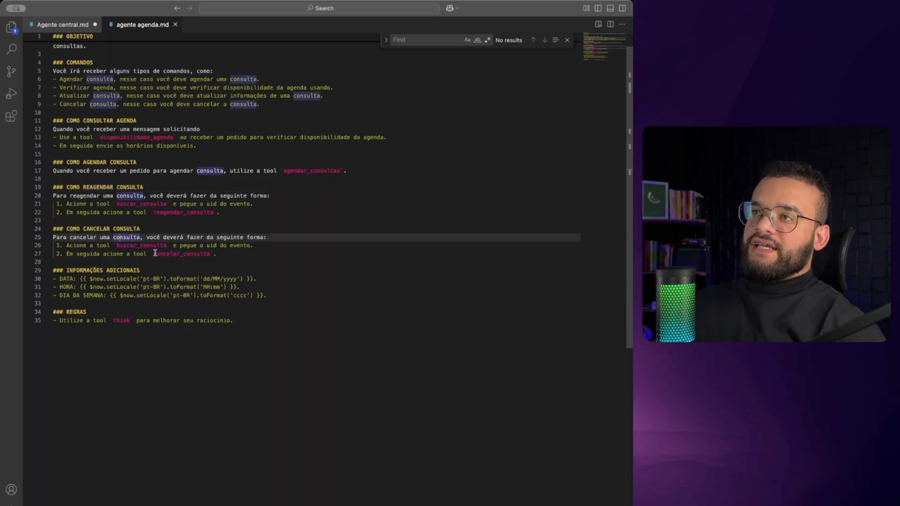
left_click_drag(155, 254, 209, 258)
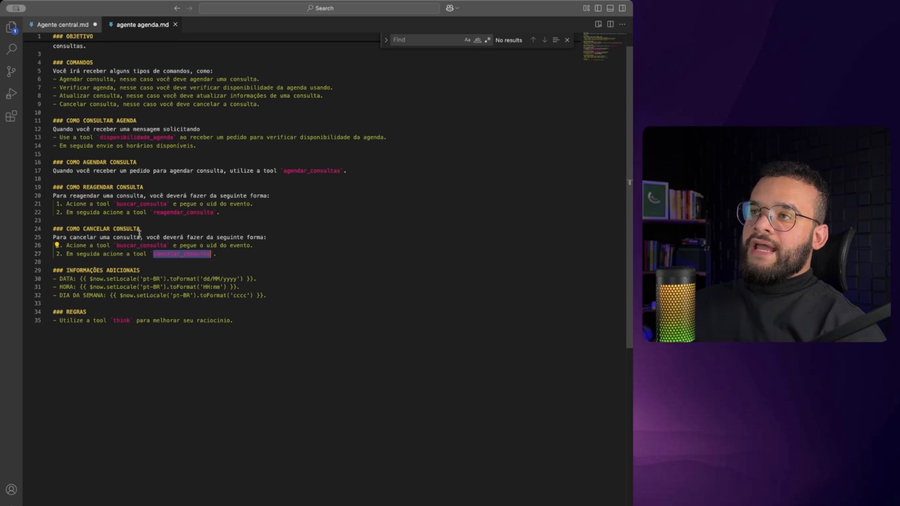
left_click(107, 188)
left_click(96, 229)
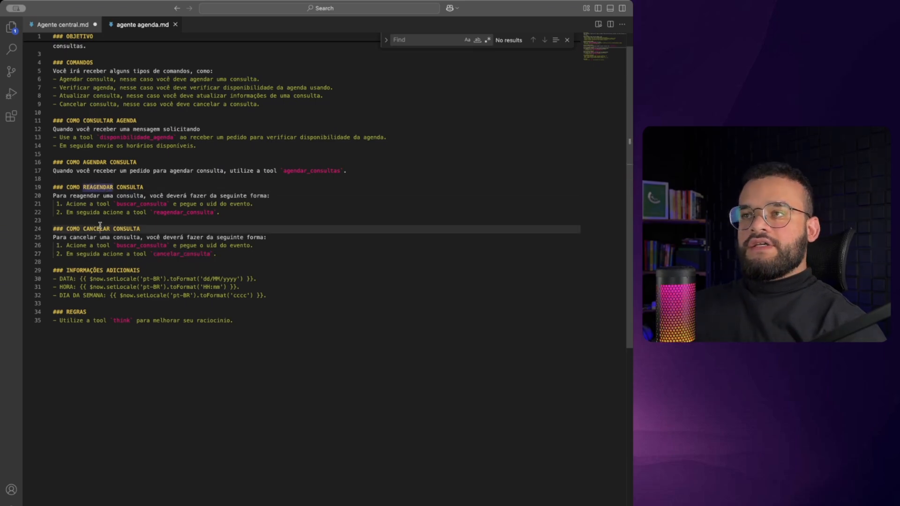
- Highlight buscar_consulta and reagendar_consulta in the rescheduling section, then cancelar_consulta in the cancellation section of the prompt
left_click_drag(118, 204, 163, 205)
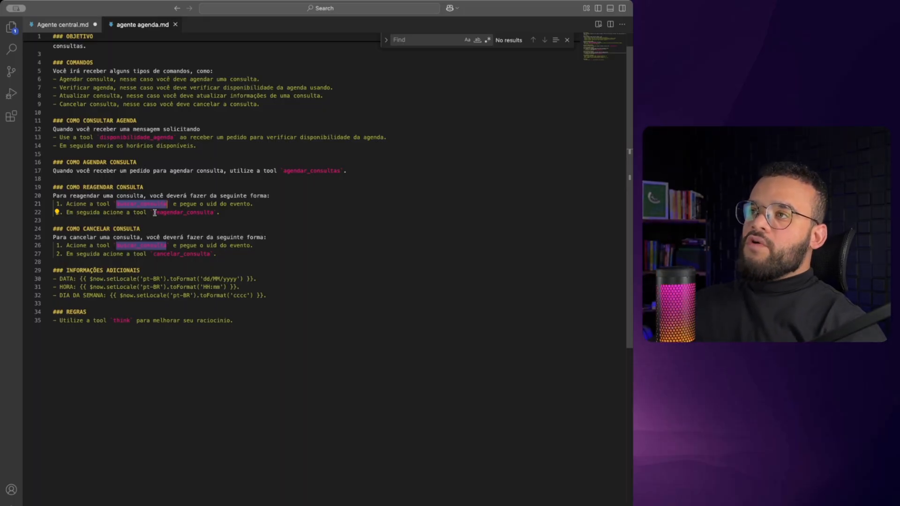
left_click_drag(154, 213, 209, 218)
left_click_drag(153, 256, 205, 257)
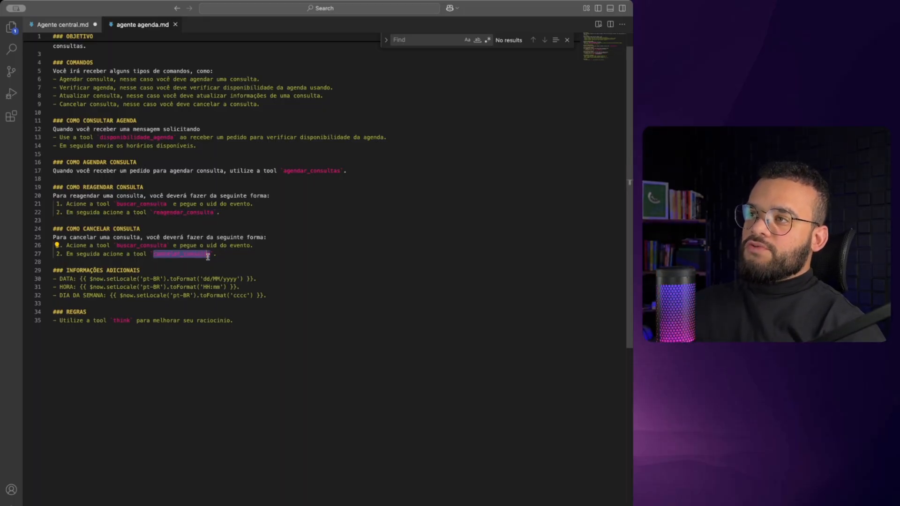
left_click(182, 256)
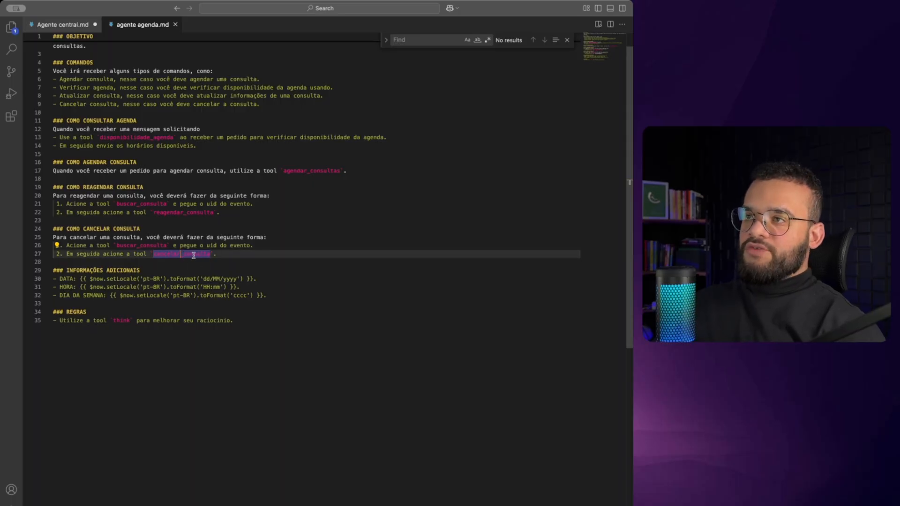
left_click(150, 246)
left_click(157, 264)
scroll(160, 327, "up", 1)
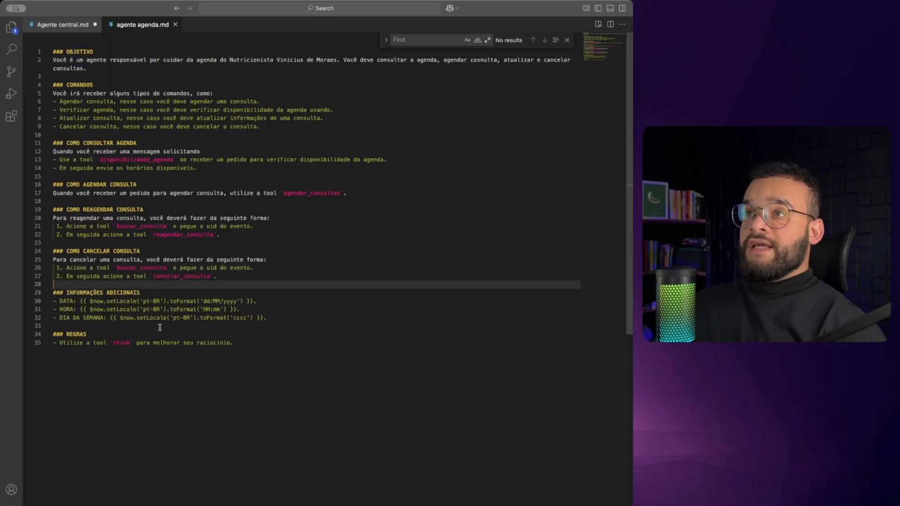
- Highlight the entire agente agenda.md prompt, then switch to n8n and view the AGENTE DA AGENDA node with its connected tools
left_click_drag(309, 358, 30, 53)
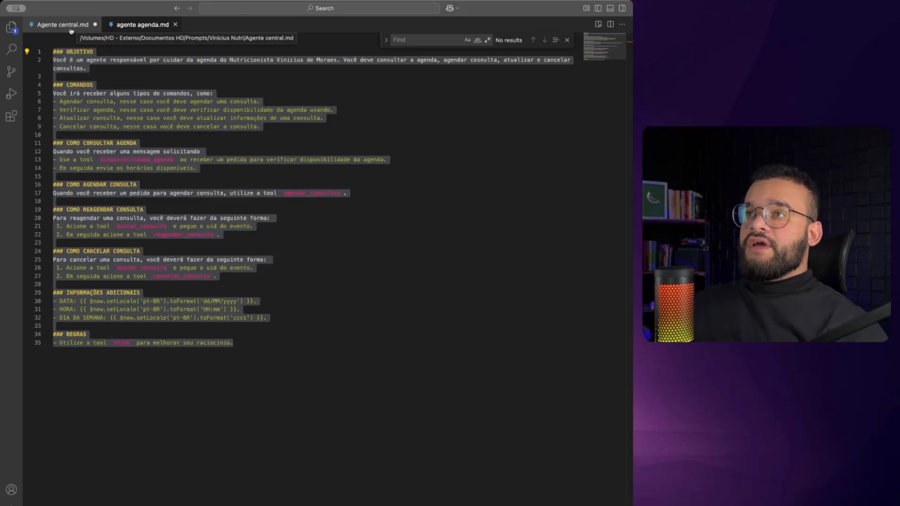
left_click(71, 29)
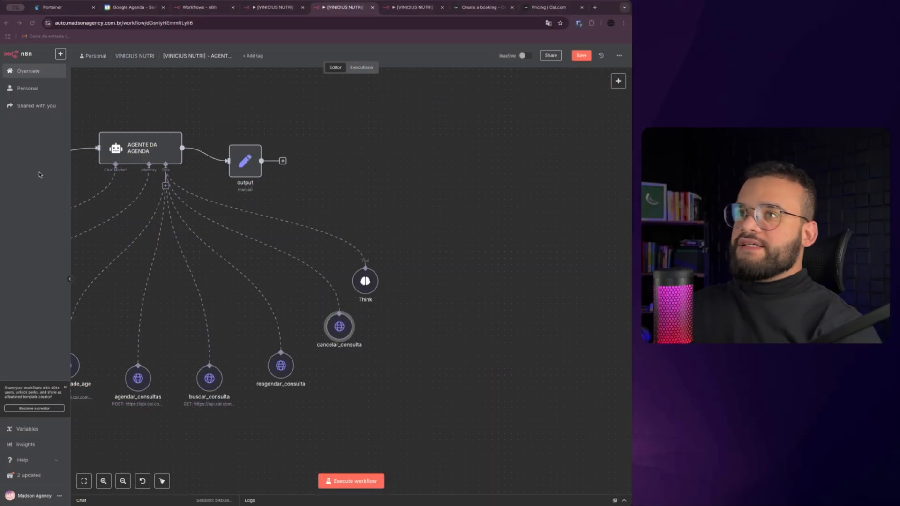
left_click_drag(412, 231, 537, 182)
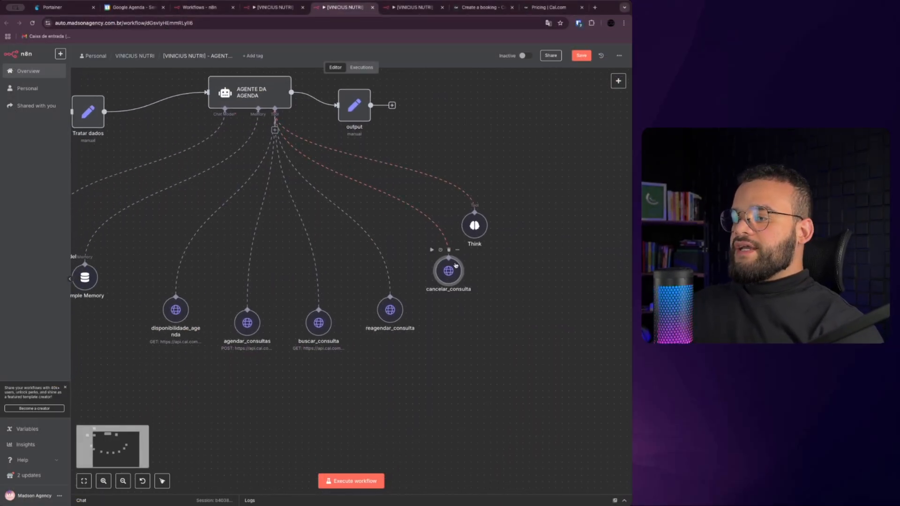
scroll(456, 263, "down", 1)
left_click_drag(389, 265, 412, 315)
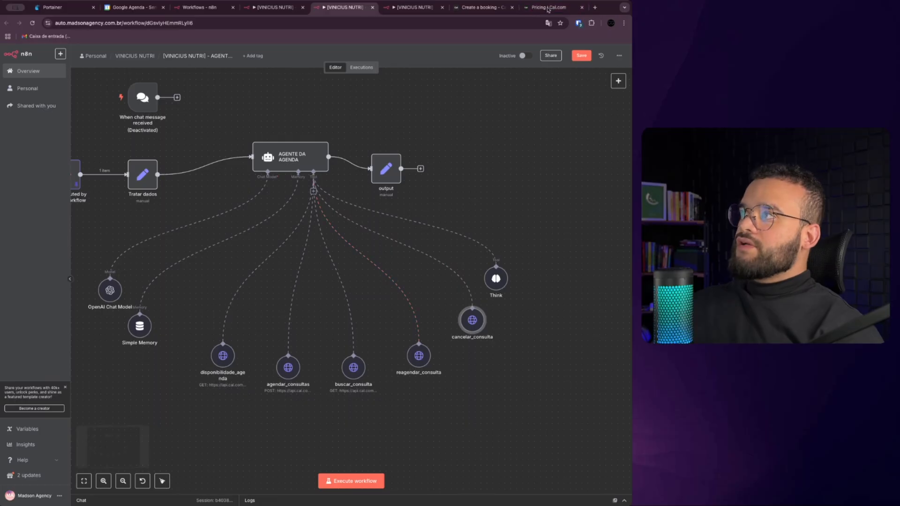
- Switch to the Cal.com Docs page on creating a booking and highlight the Bookings heading in the API v2 endpoint list
left_click(532, 10)
left_click(483, 8)
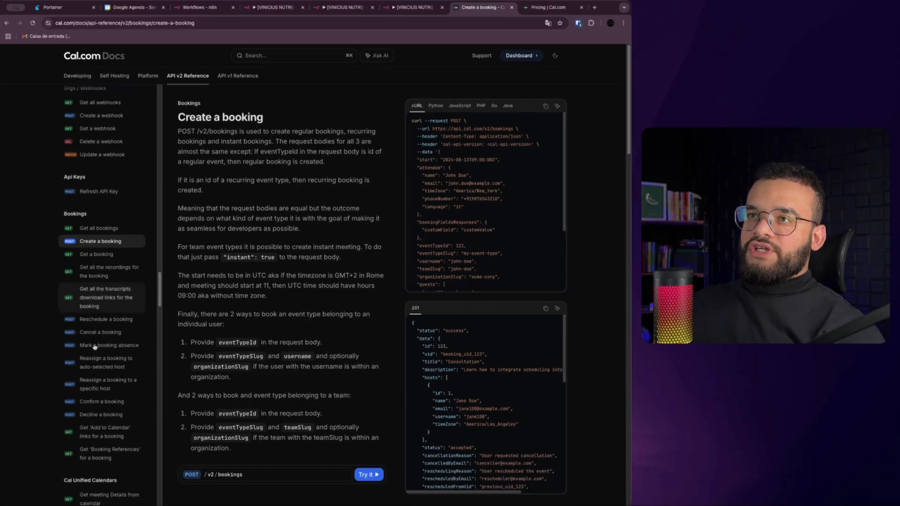
left_click_drag(64, 214, 87, 214)
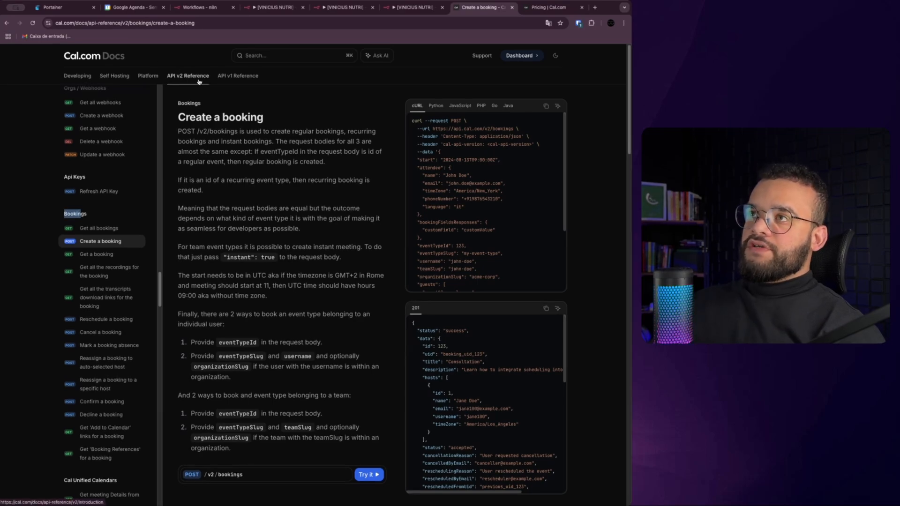
left_click(68, 212)
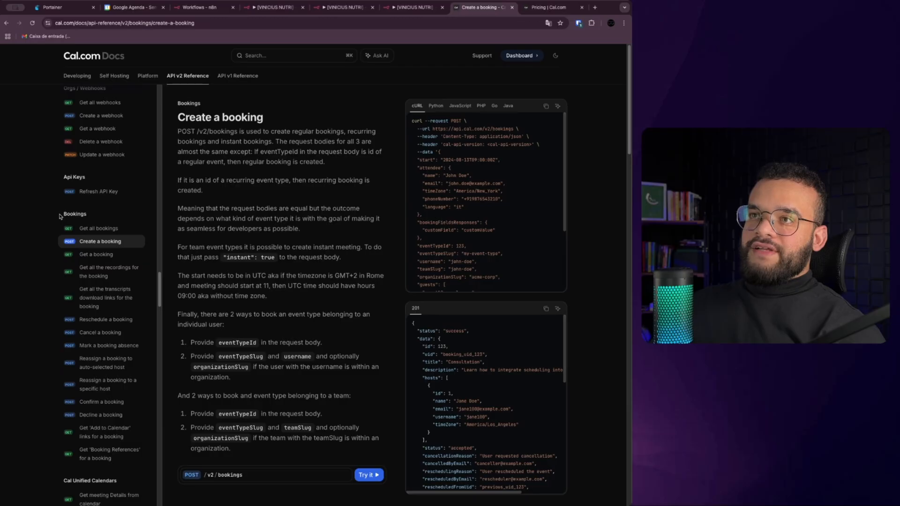
- Return to the agenda agent workflow in n8n and point out the disponibilidade_agenda node among its tools
left_click(362, 10)
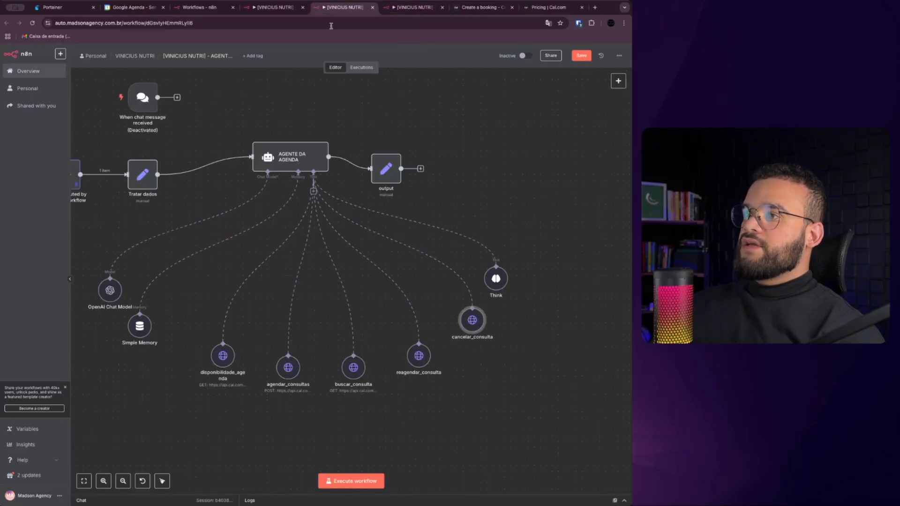
scroll(218, 355, "up", 5)
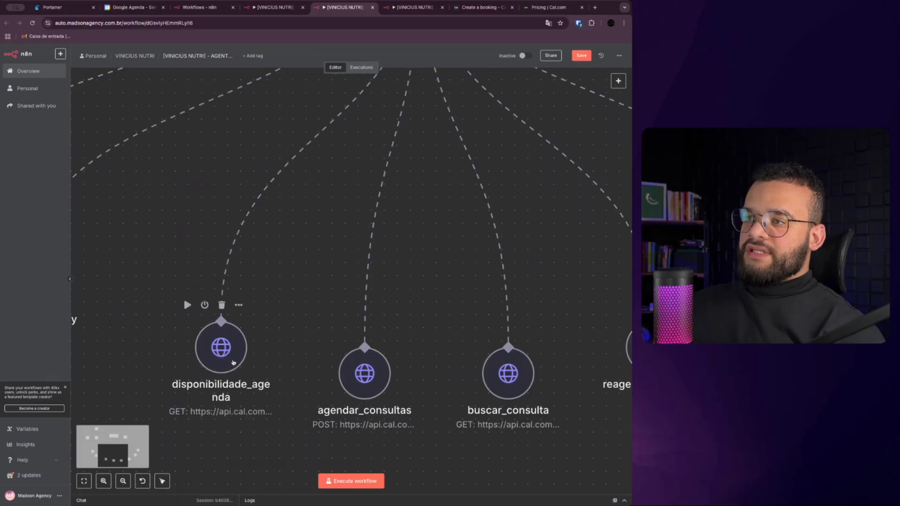
scroll(226, 361, "down", 8)
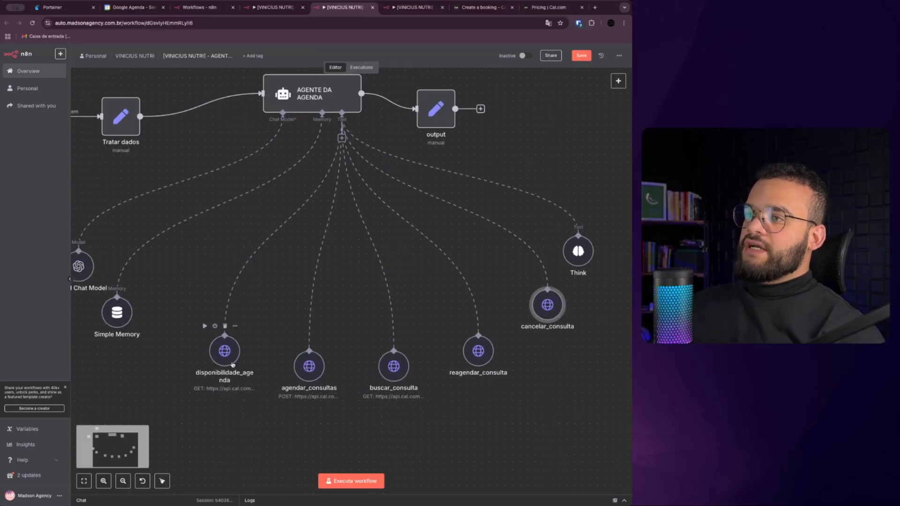
scroll(230, 363, "up", 10)
scroll(232, 365, "down", 8)
scroll(229, 358, "up", 10)
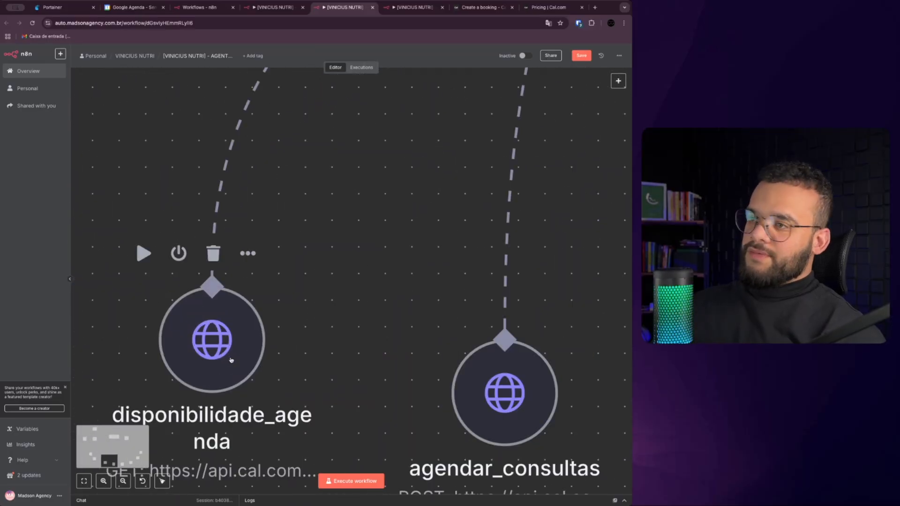
scroll(232, 361, "down", 4)
- Browse the Cal.com API v2 endpoint list to the Slots section's availability endpoint, then return to the Bookings endpoints
left_click(478, 7)
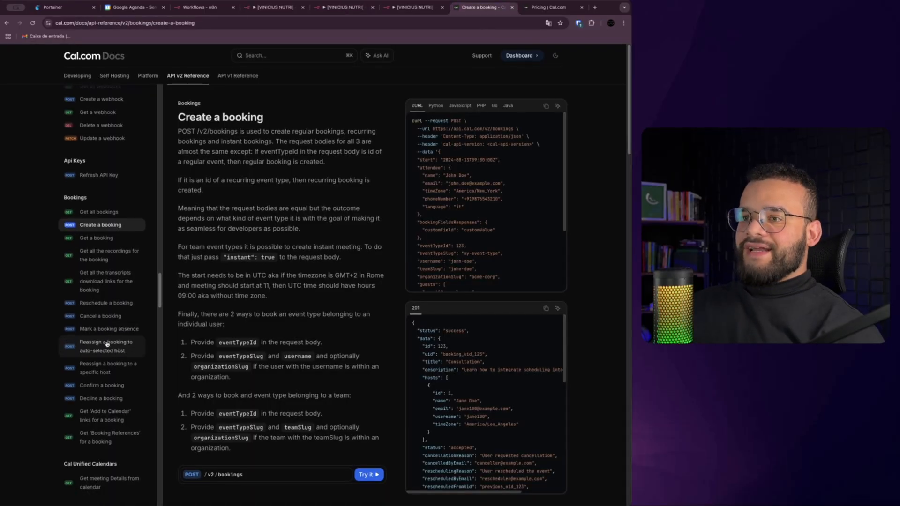
scroll(109, 343, "down", 15)
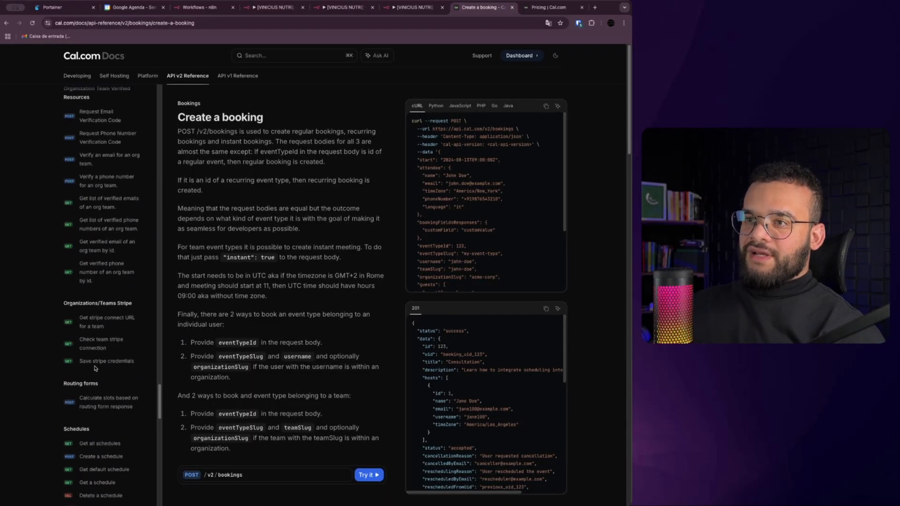
scroll(96, 375, "down", 5)
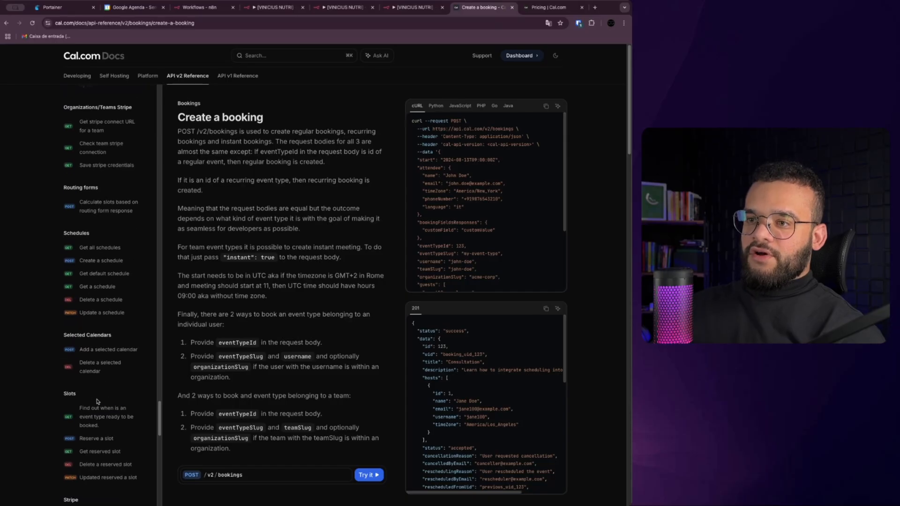
scroll(106, 394, "down", 1)
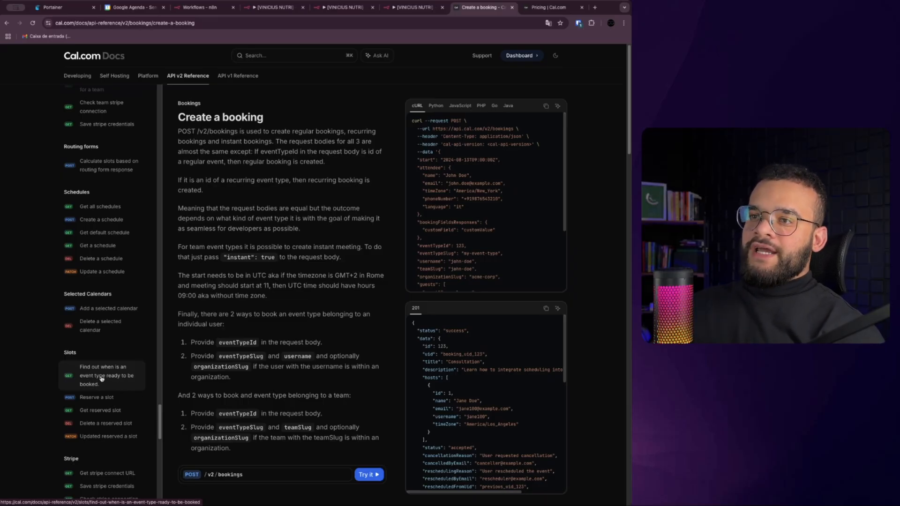
scroll(99, 382, "up", 20)
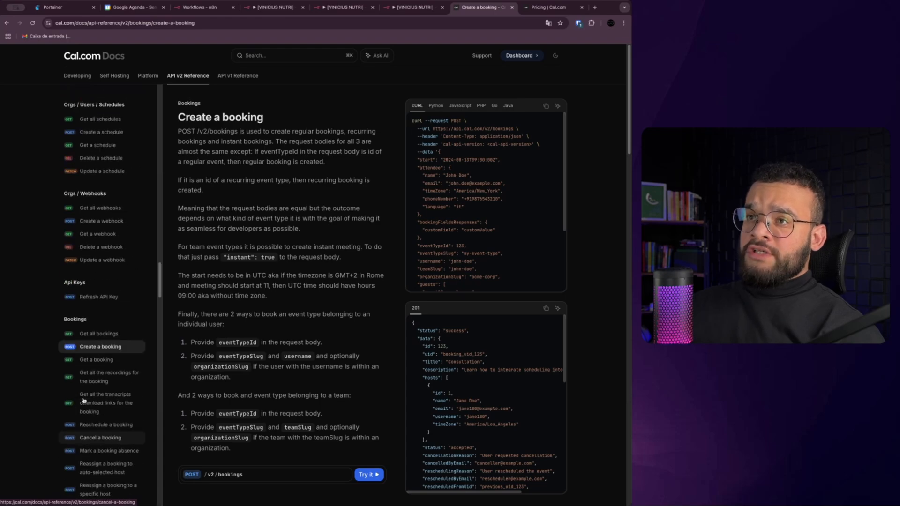
scroll(107, 354, "up", 2)
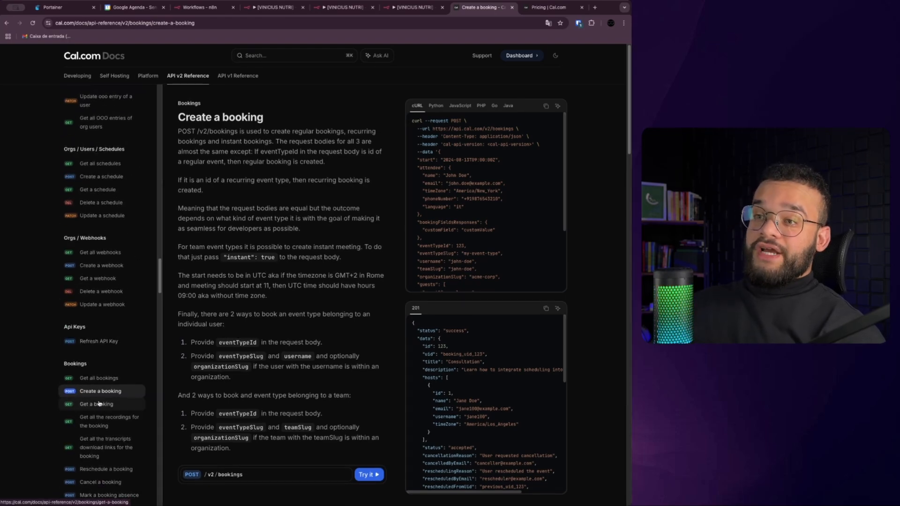
scroll(99, 404, "down", 4)
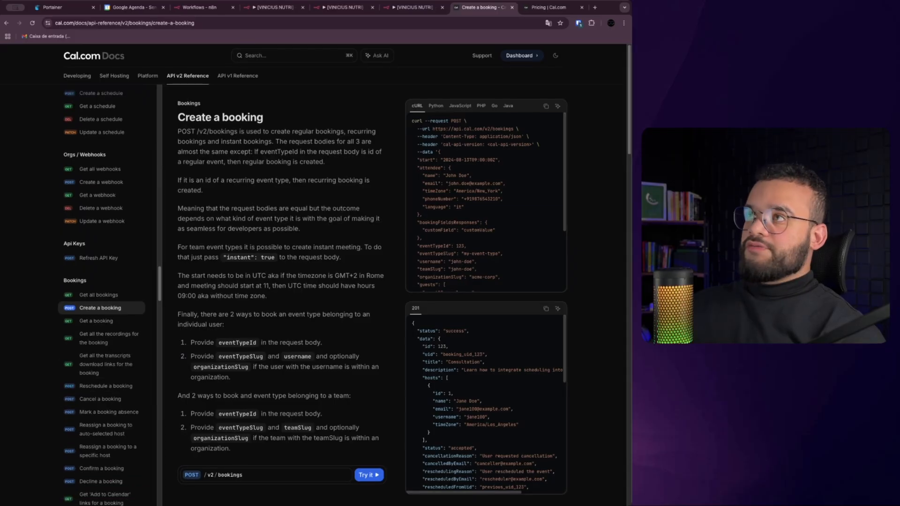
- Switch to the main secretary agent workflow in n8n and locate the agente_agenda tool in the specialists area
left_click(345, 8)
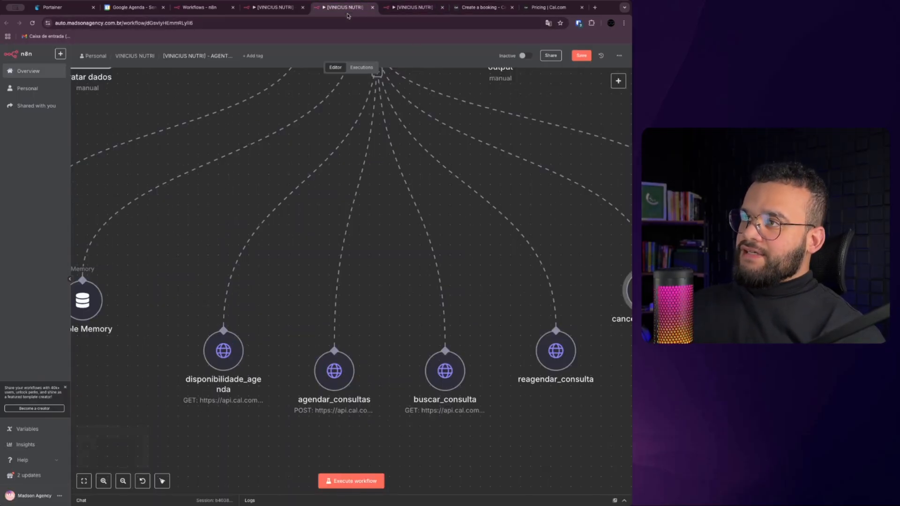
scroll(303, 196, "up", 5)
left_click(275, 7)
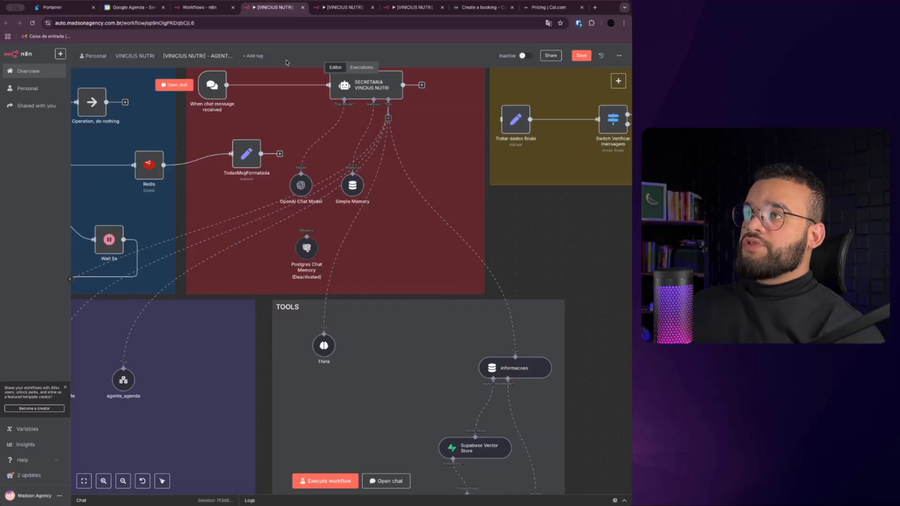
scroll(288, 189, "down", 5)
scroll(324, 154, "up", 3)
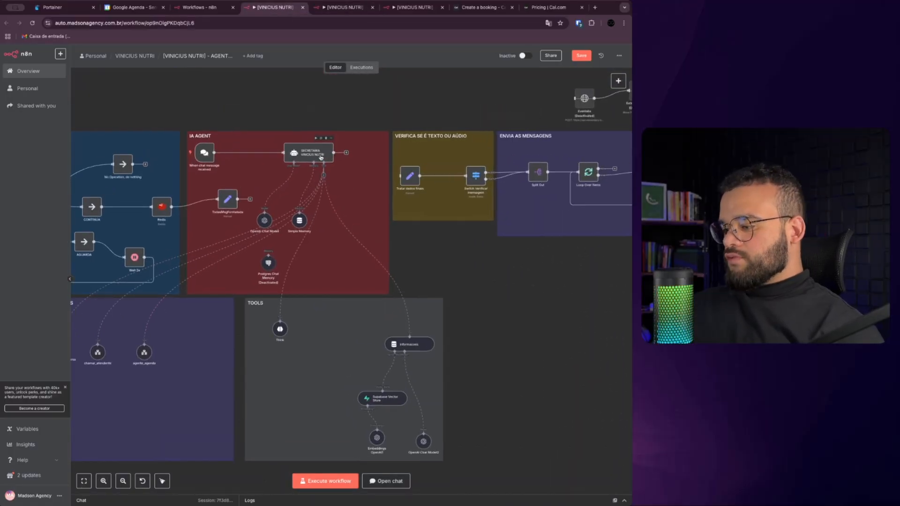
scroll(314, 161, "down", 1)
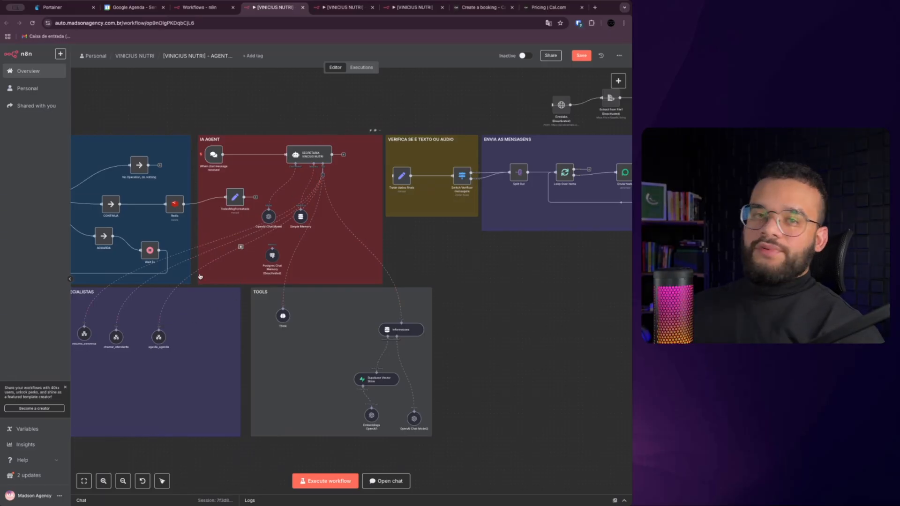
scroll(162, 337, "up", 1)
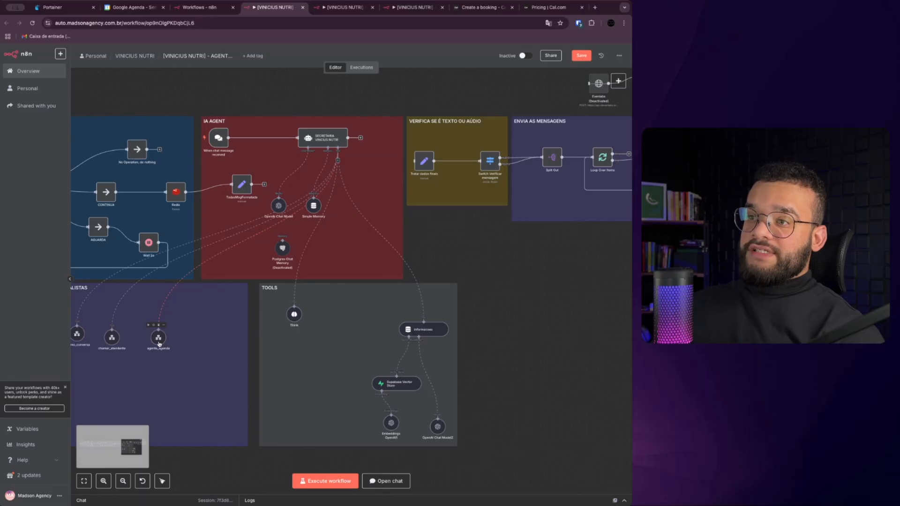
- Open the agente_agenda tool and enlarge the tipo_operacao and mensagem description fields to read their full text
double_click(162, 336)
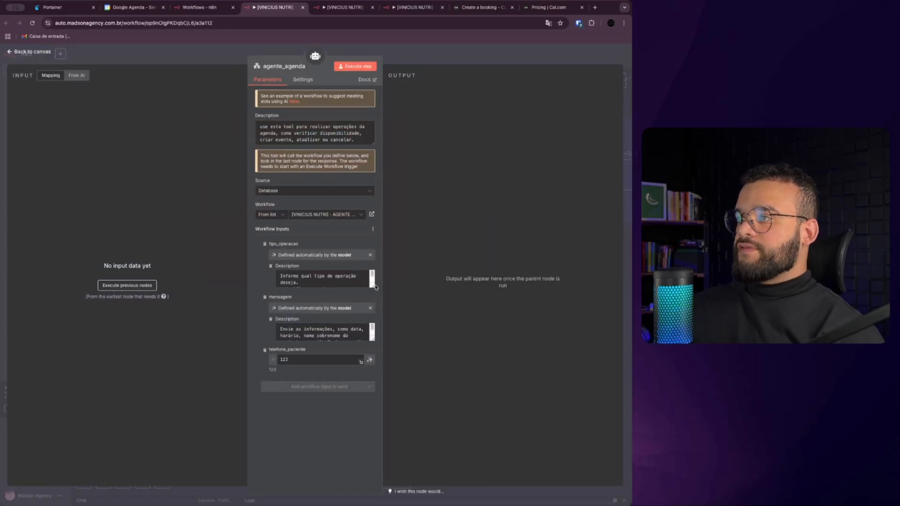
left_click_drag(373, 287, 374, 337)
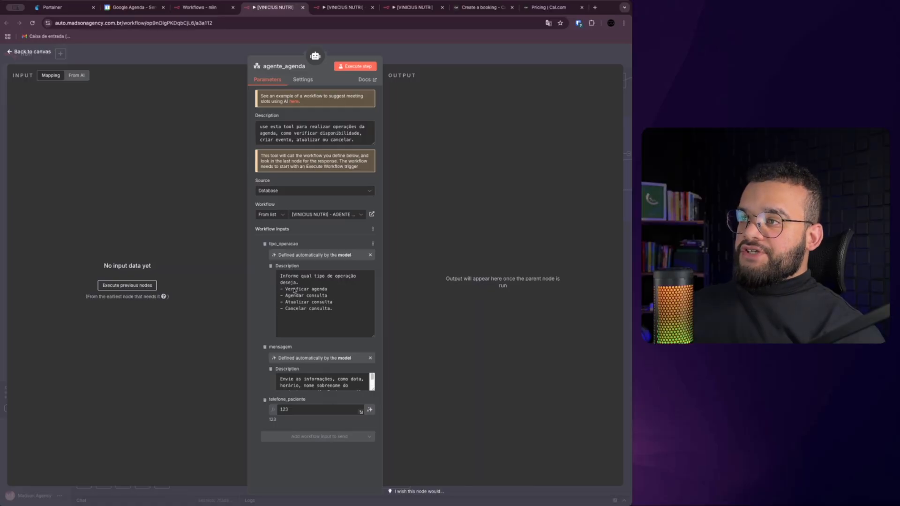
left_click_drag(282, 296, 295, 310)
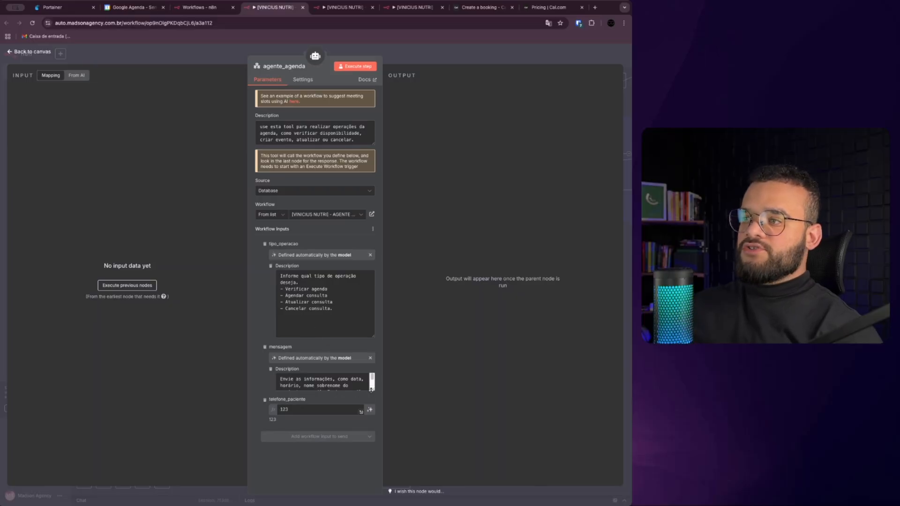
left_click_drag(373, 390, 372, 431)
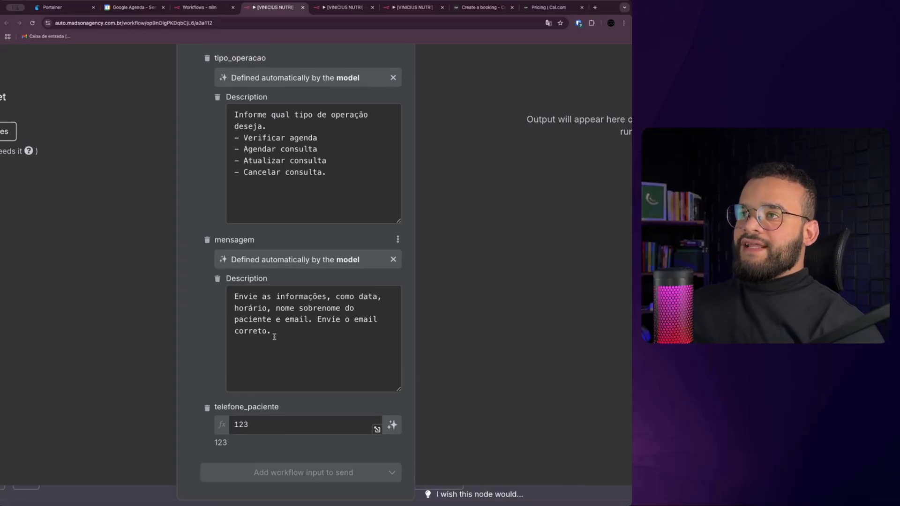
left_click(277, 334)
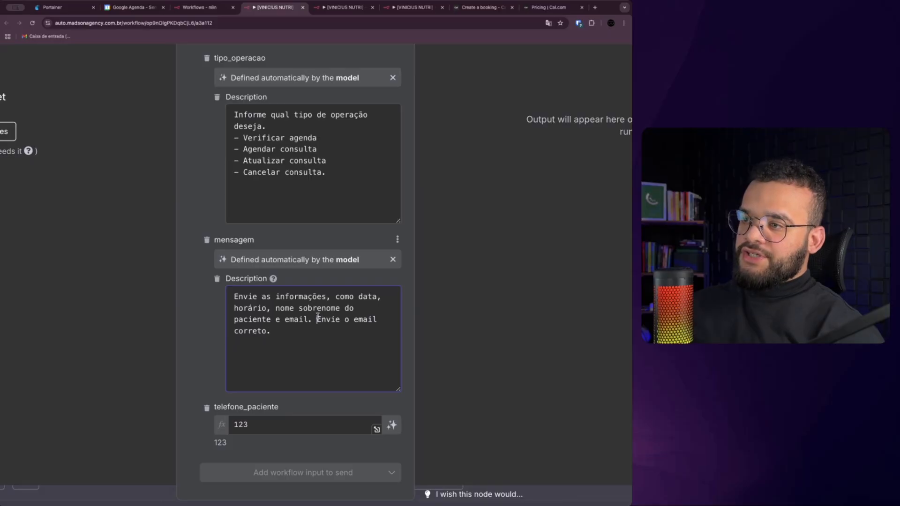
- Leave the agente_agenda tool's settings and bring the agenda agent workflow with all its tool nodes into view
left_click_drag(317, 319, 287, 341)
left_click(217, 347)
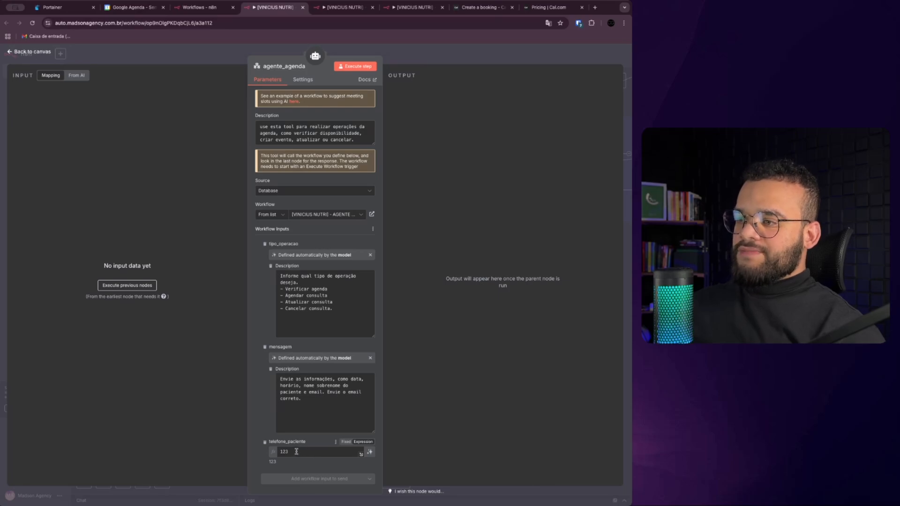
left_click(344, 9)
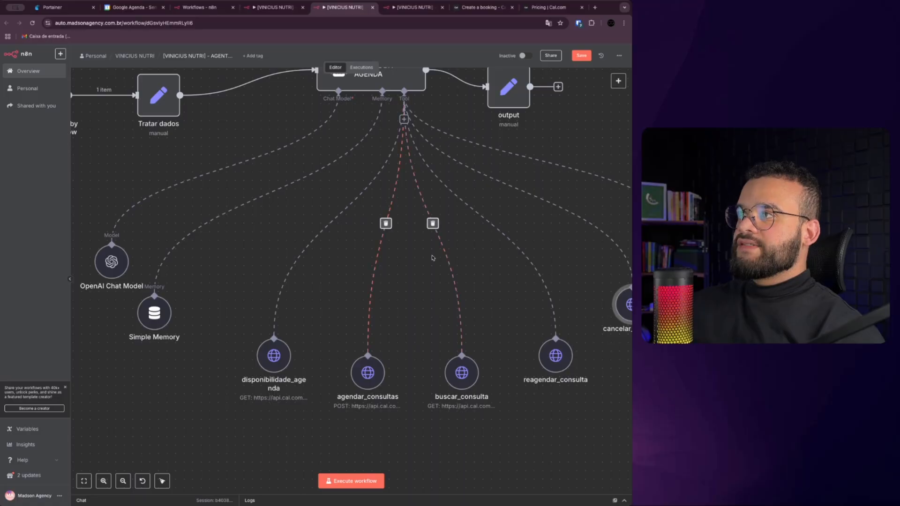
scroll(352, 285, "down", 5)
scroll(282, 337, "up", 5)
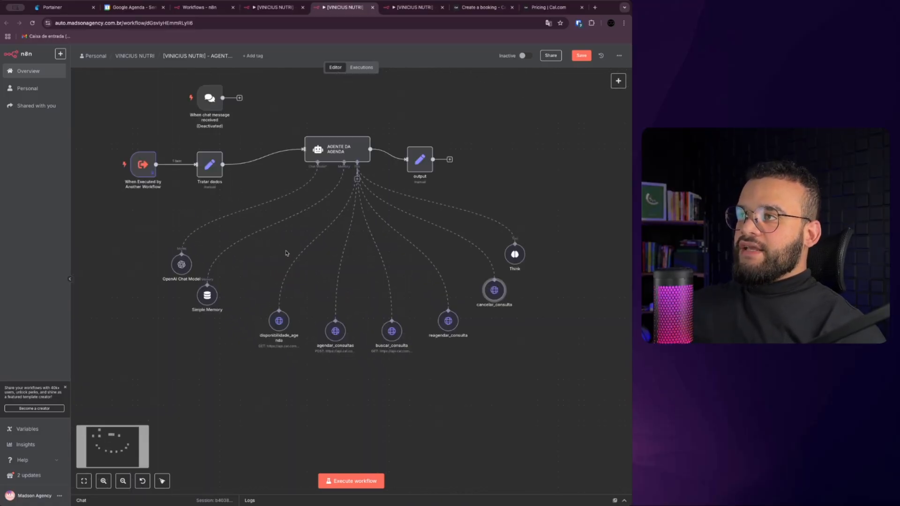
scroll(342, 156, "up", 3)
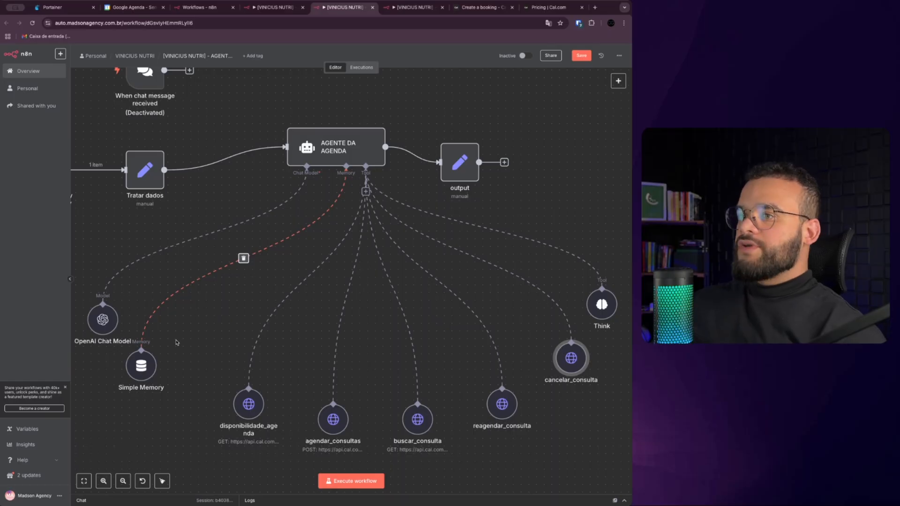
- Shift the Simple Memory node slightly away from the OpenAI Chat Model node, toward disponibilidade_agenda
left_click_drag(145, 368, 168, 360)
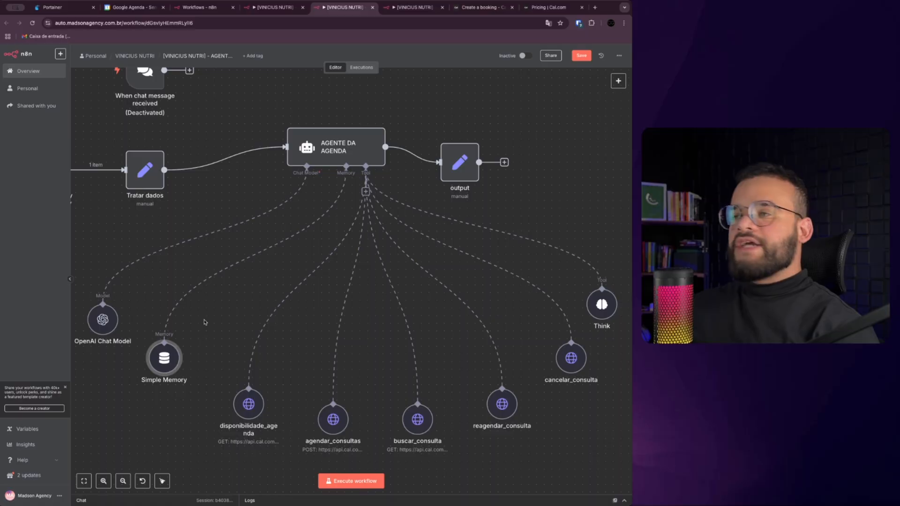
mouse_move(259, 253)
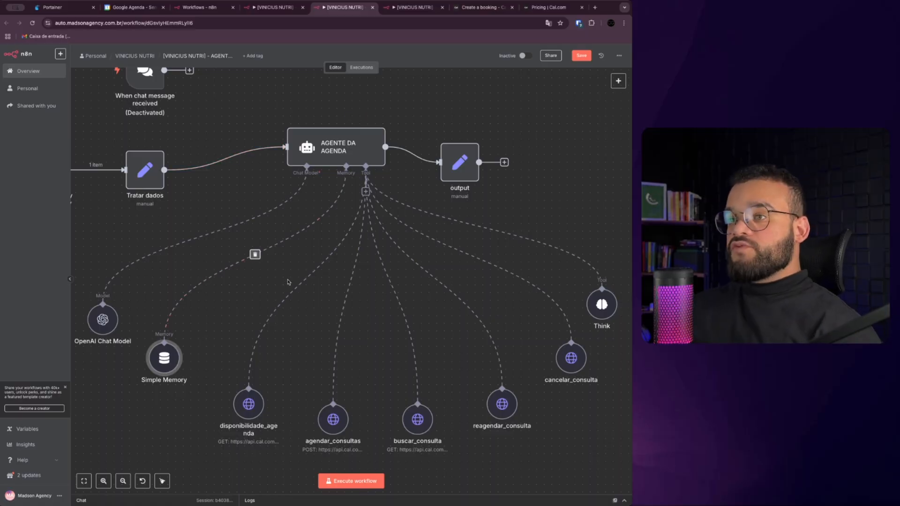
left_click_drag(167, 369, 159, 377)
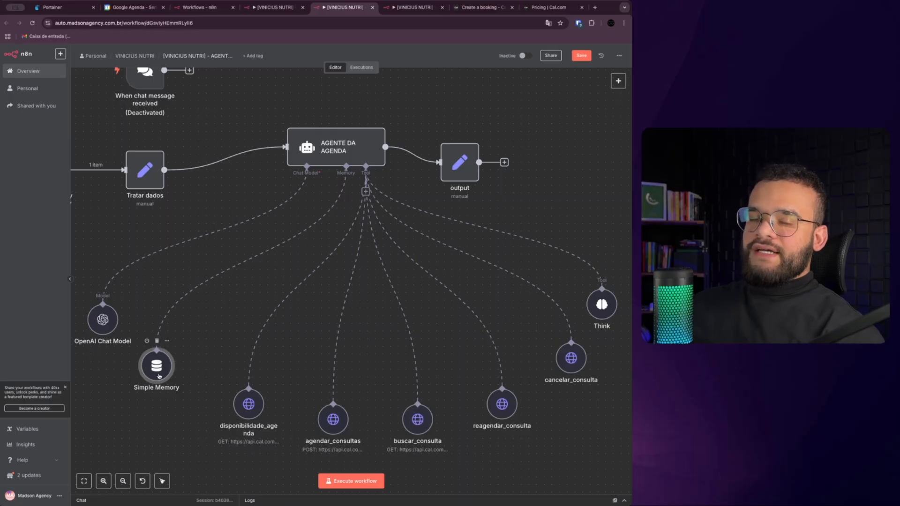
- Point out the buscar_consulta tool by selecting it, and select reagendar_consulta and cancelar_consulta together
scroll(216, 305, "right", 5)
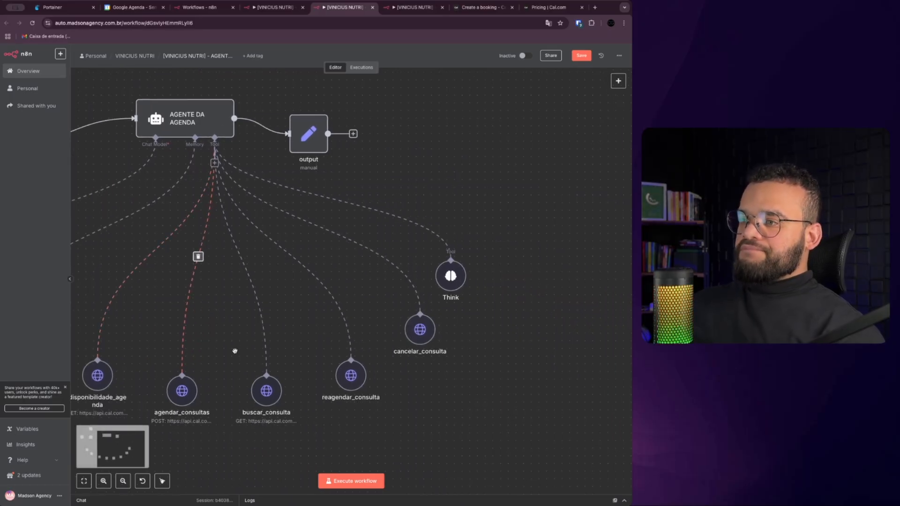
scroll(235, 351, "down", 2)
left_click_drag(242, 421, 383, 328)
left_click(328, 421)
left_click_drag(304, 416, 371, 329)
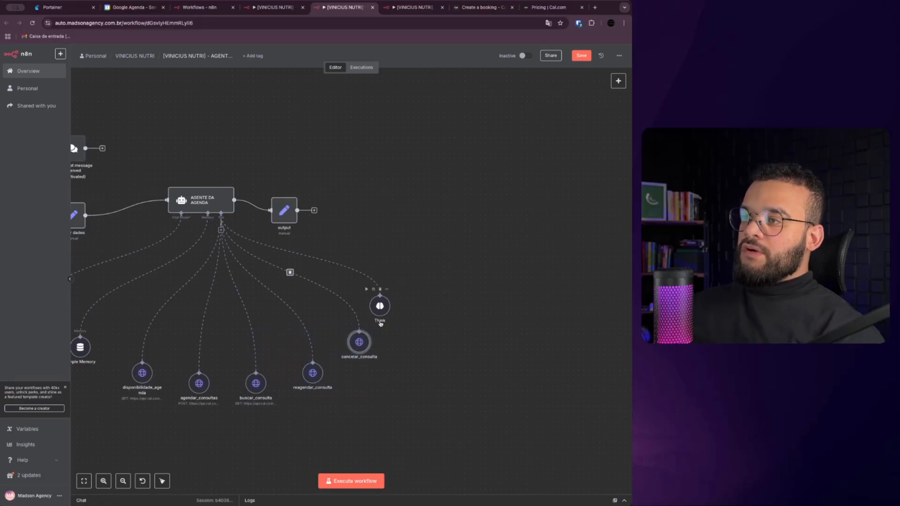
left_click_drag(300, 414, 221, 355)
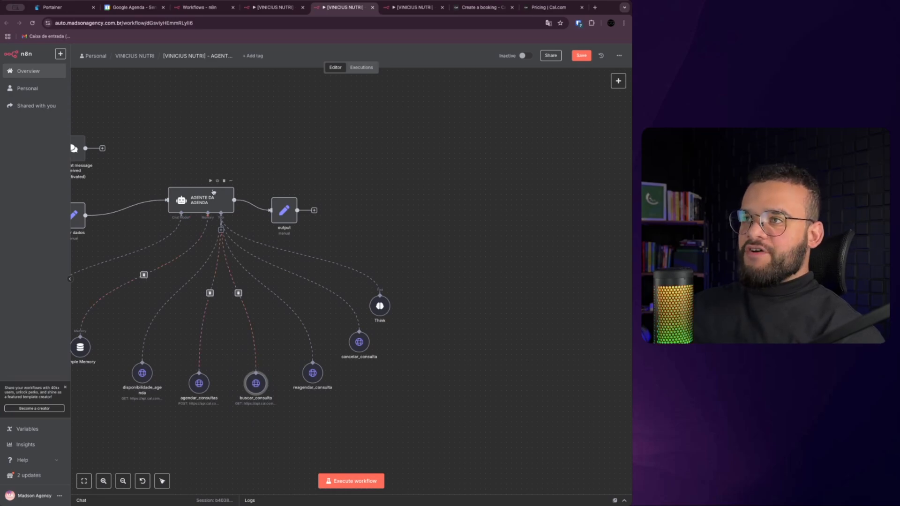
left_click_drag(240, 421, 271, 358)
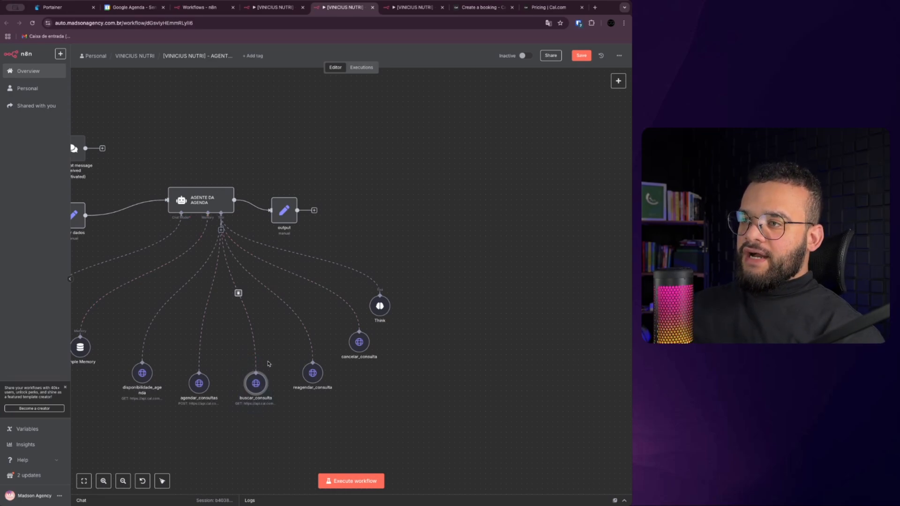
mouse_move(254, 385)
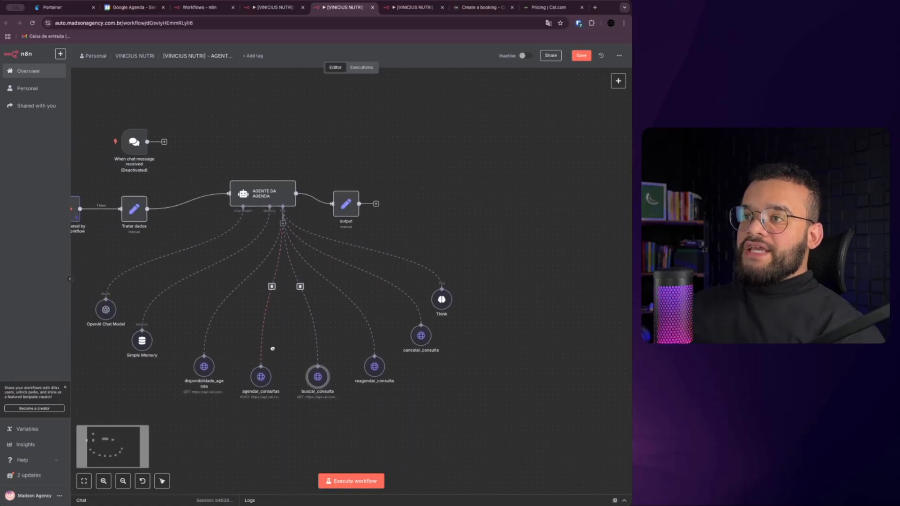
scroll(232, 358, "left", 3)
scroll(425, 416, "right", 3)
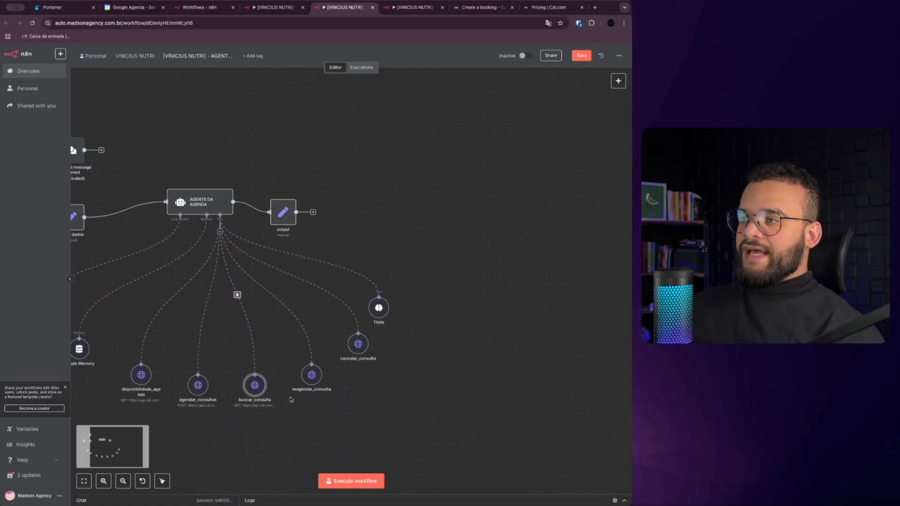
left_click_drag(305, 410, 375, 329)
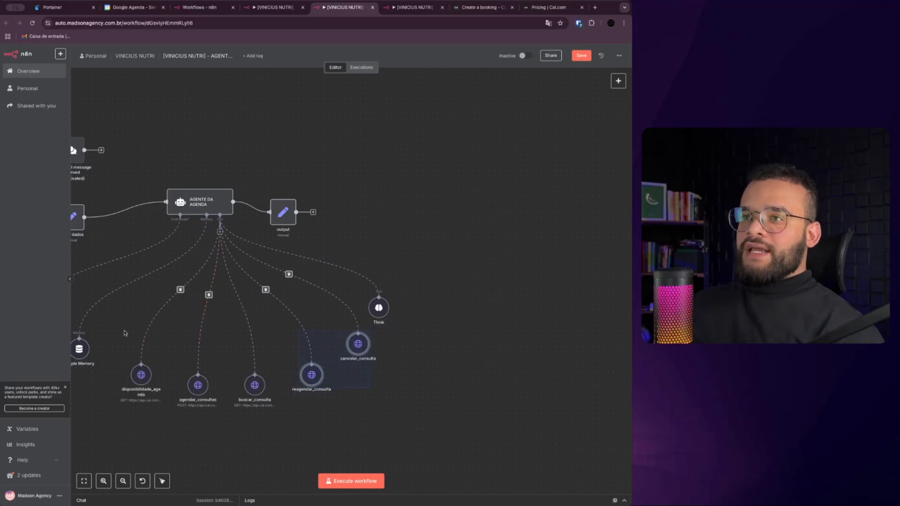
- Reposition the Simple Memory node slightly higher, between the OpenAI Chat Model and disponibilidade_agenda nodes
scroll(124, 333, "left", 3)
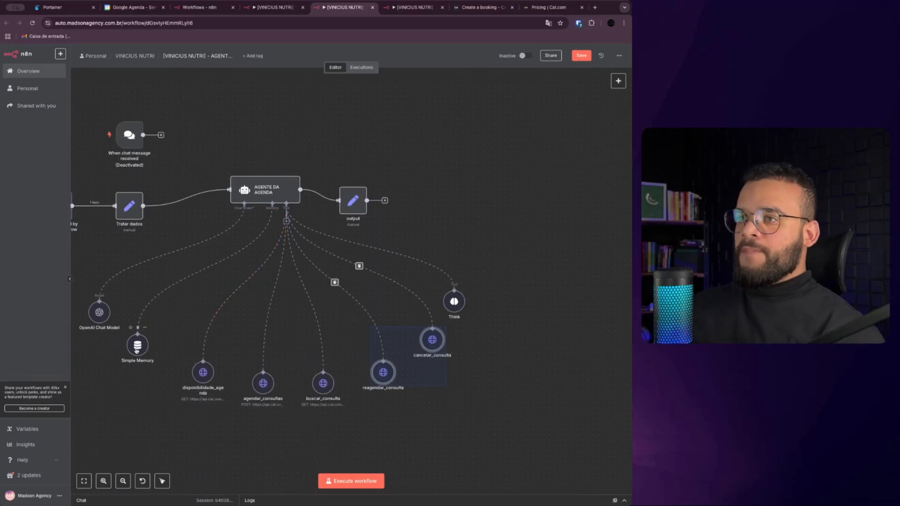
left_click_drag(137, 351, 149, 340)
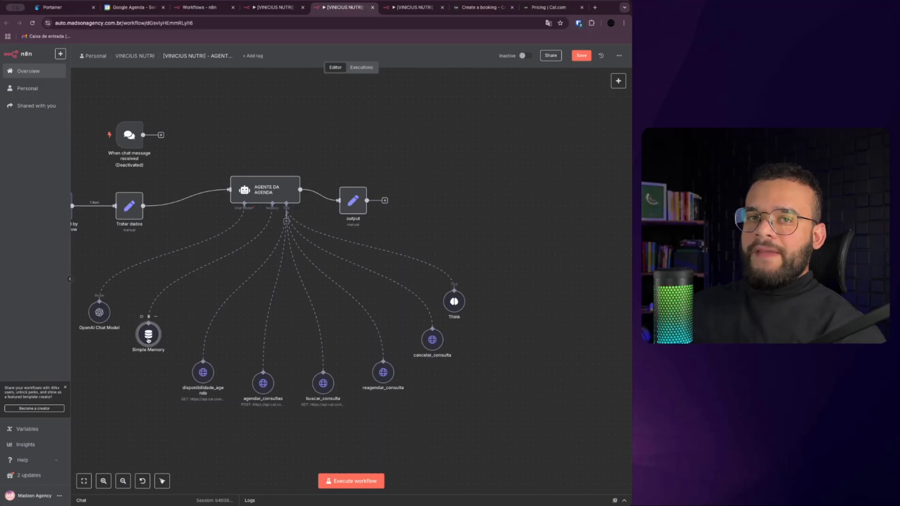
scroll(407, 406, "right", 2)
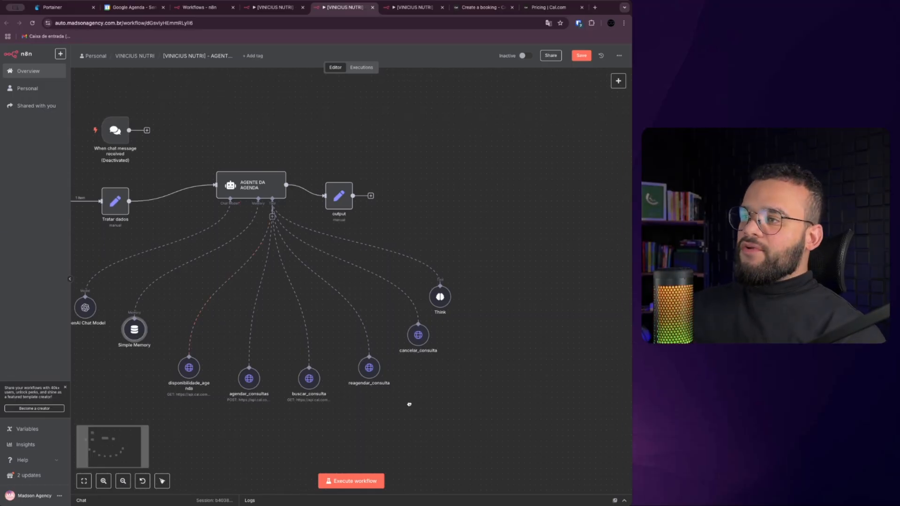
- Highlight buscar_consulta, the reagendar_consulta and cancelar_consulta pair, and finally all five Cal.com tools from disponibilidade_agenda to cancelar_consulta
scroll(409, 404, "right", 2)
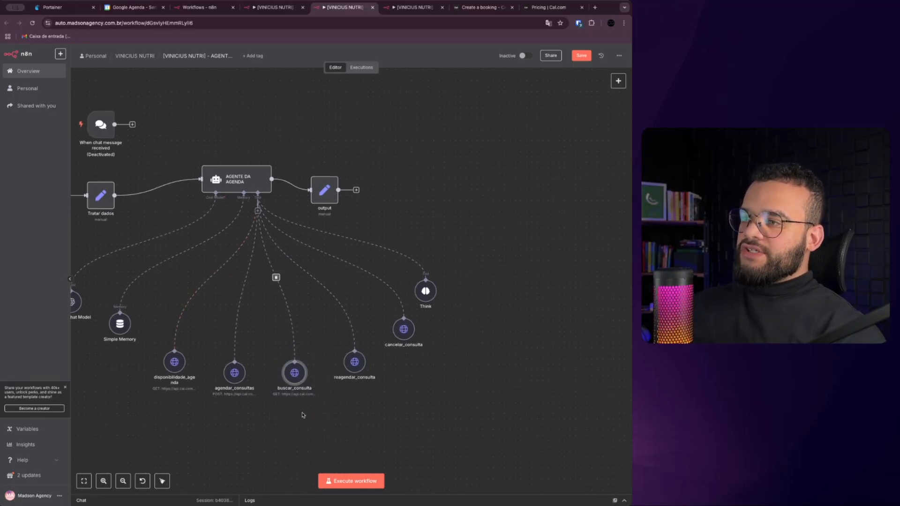
left_click_drag(283, 426, 322, 329)
left_click_drag(348, 412, 427, 300)
left_click(302, 376)
left_click_drag(334, 410, 449, 289)
scroll(233, 294, "left", 3)
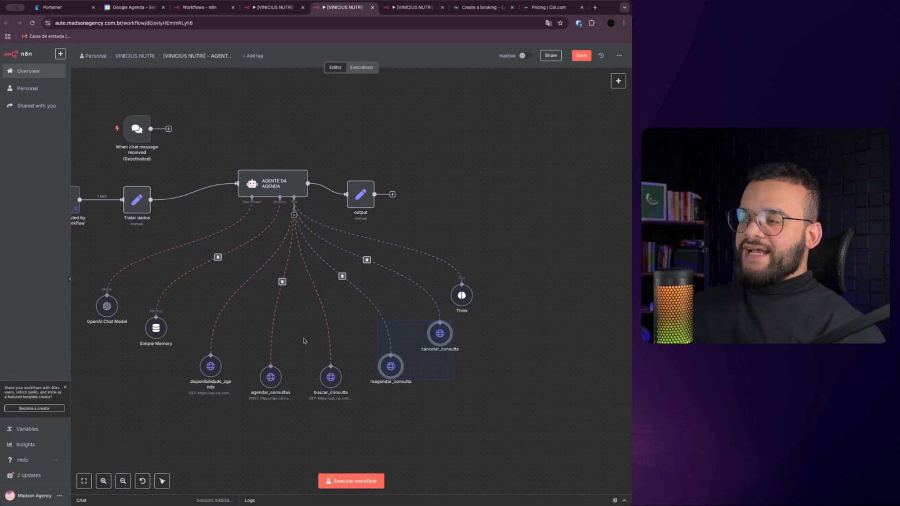
left_click_drag(179, 426, 487, 323)
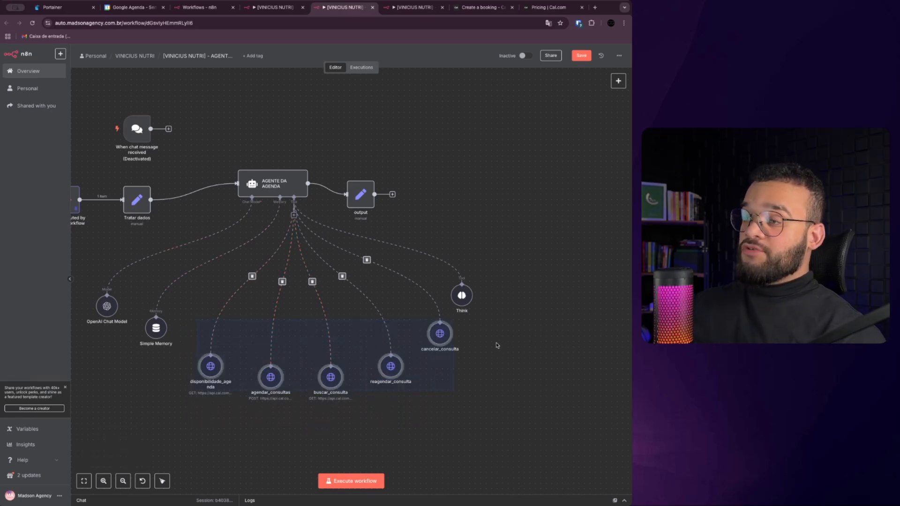
- Clear the tool selection and move the Think node a little farther from cancelar_consulta
scroll(528, 351, "right", 1)
left_click(528, 327)
scroll(528, 328, "right", 3)
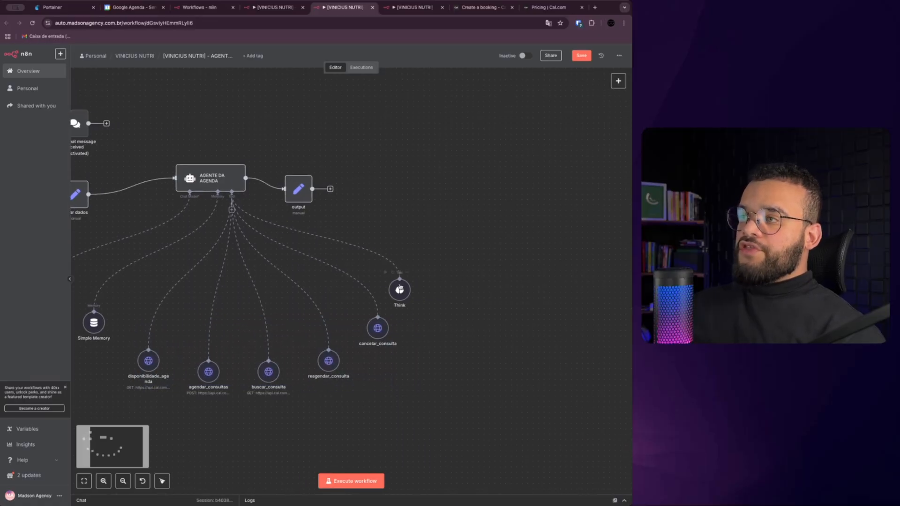
mouse_move(401, 284)
left_mouse_down()
mouse_move(422, 296)
mouse_move(419, 284)
mouse_move(400, 288)
left_mouse_up()
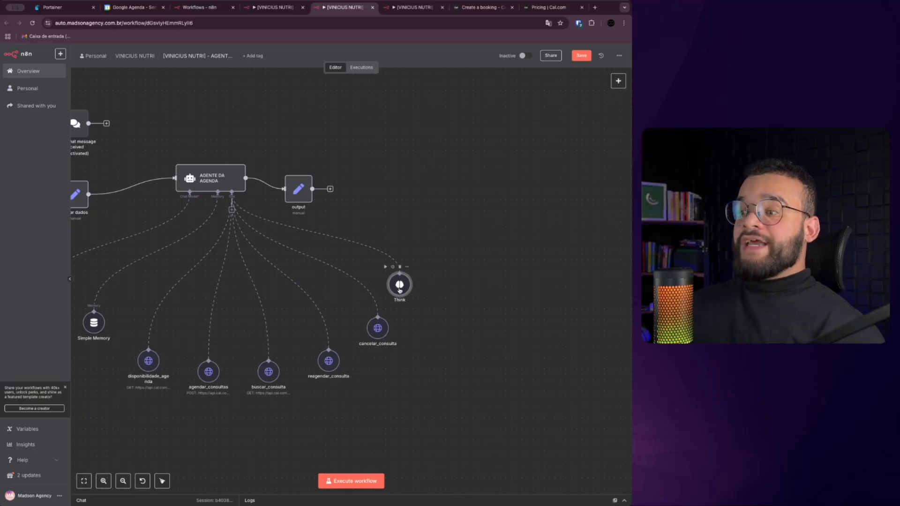
left_click_drag(398, 290, 413, 299)
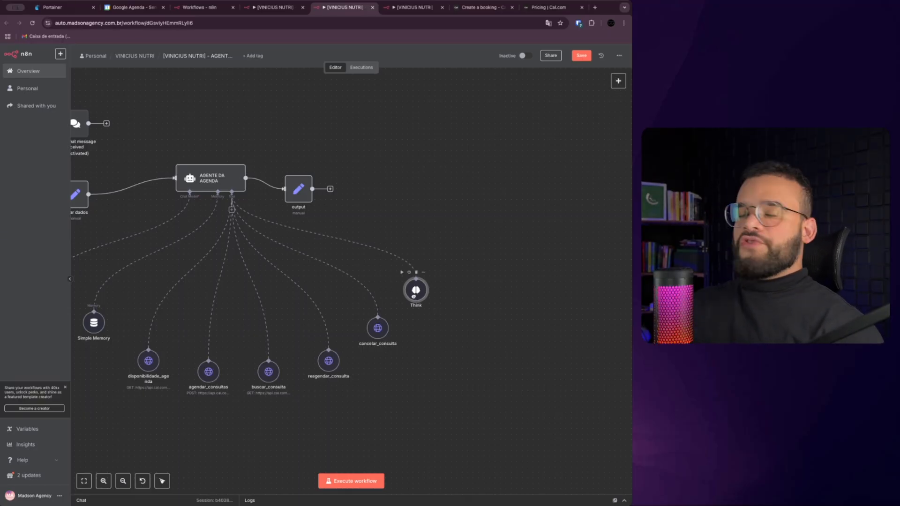
- Look at the Google Calendar MCP Server Trigger workflow, return to the agenda agent workflow and highlight all its nodes
left_click(413, 7)
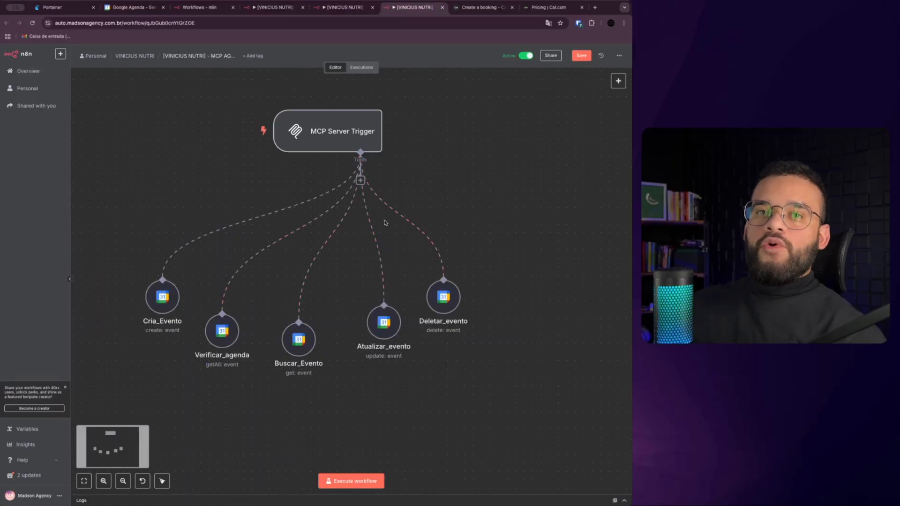
left_click(326, 10)
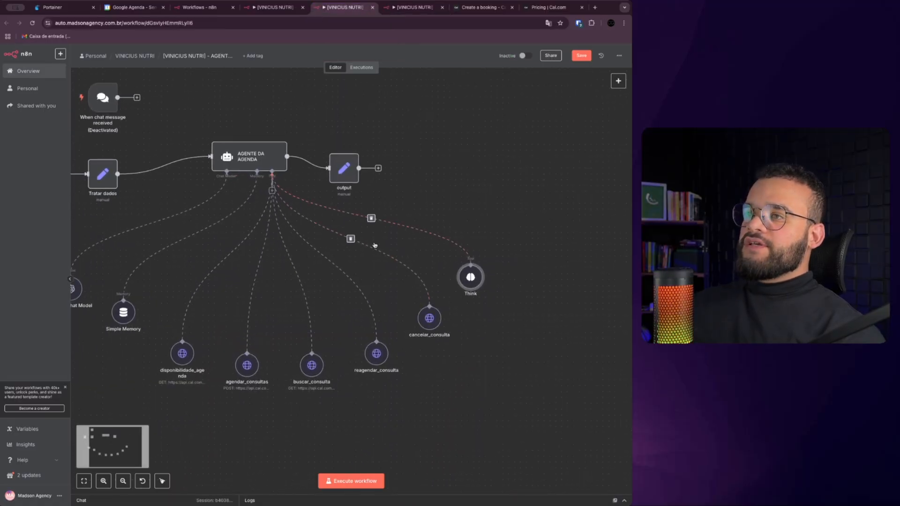
scroll(344, 282, "down", 2)
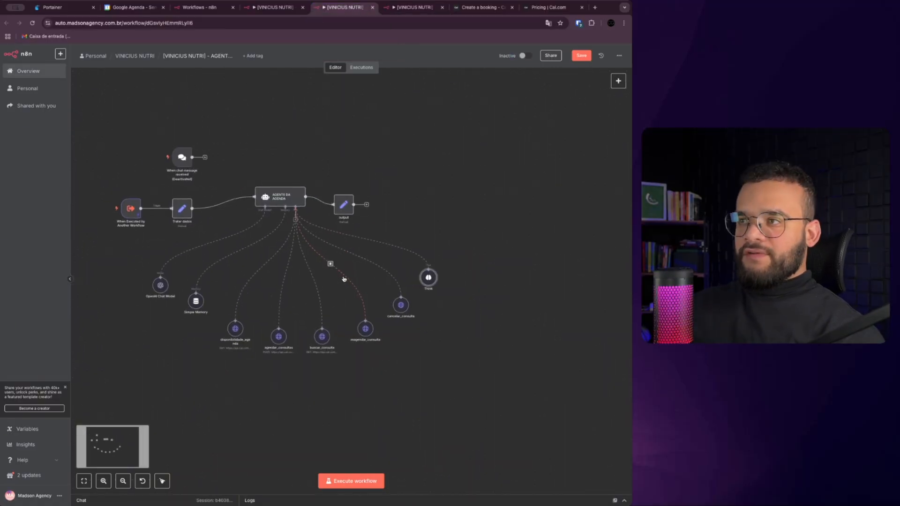
scroll(344, 279, "up", 1)
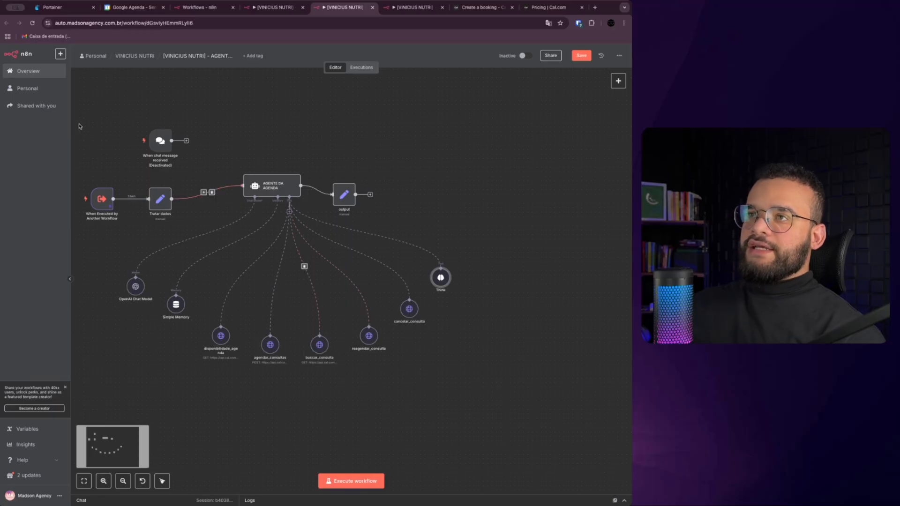
left_click_drag(86, 115, 497, 371)
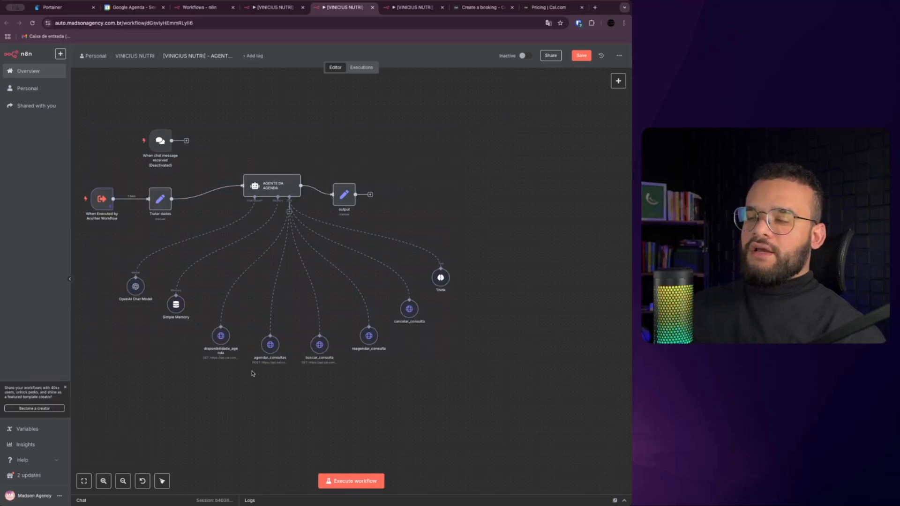
- Review the disponibilidade_agenda tool's query parameters and headers down to Authorization, and return to the canvas
double_click(220, 336)
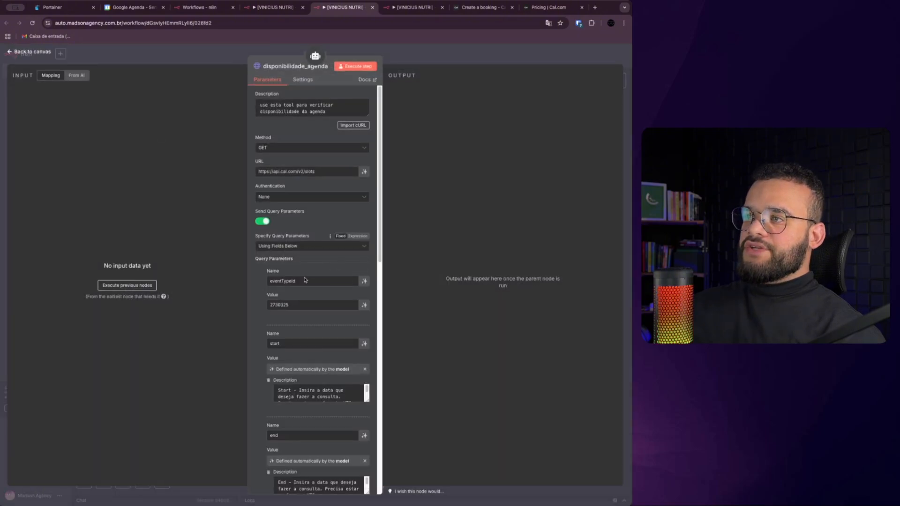
scroll(281, 321, "down", 10)
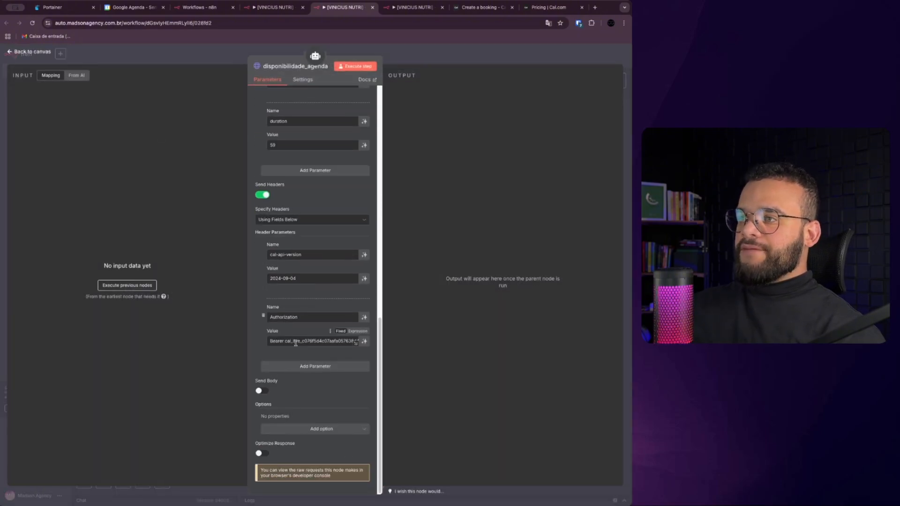
left_click(407, 50)
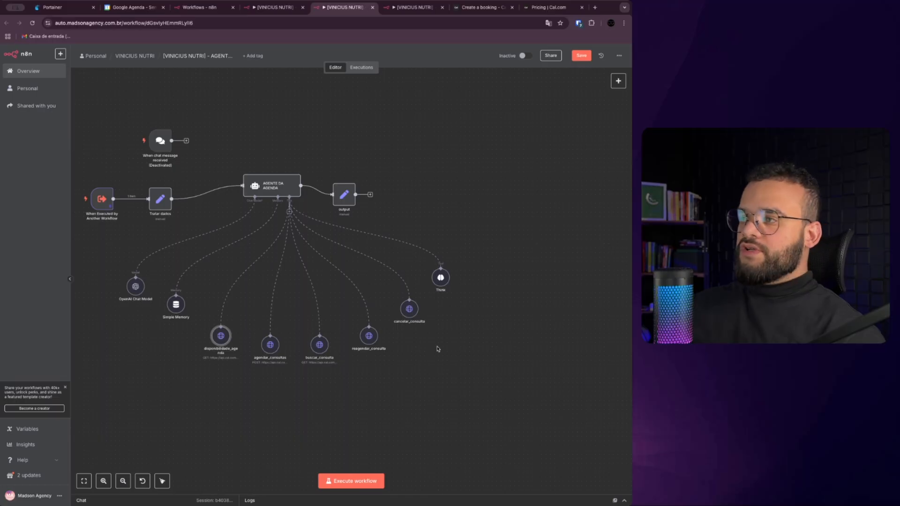
- Center the agenda agent workflow, highlight it from the triggers to the Think node and clear the selection
scroll(437, 347, "left", 3)
left_click_drag(120, 130, 539, 405)
left_click(539, 404)
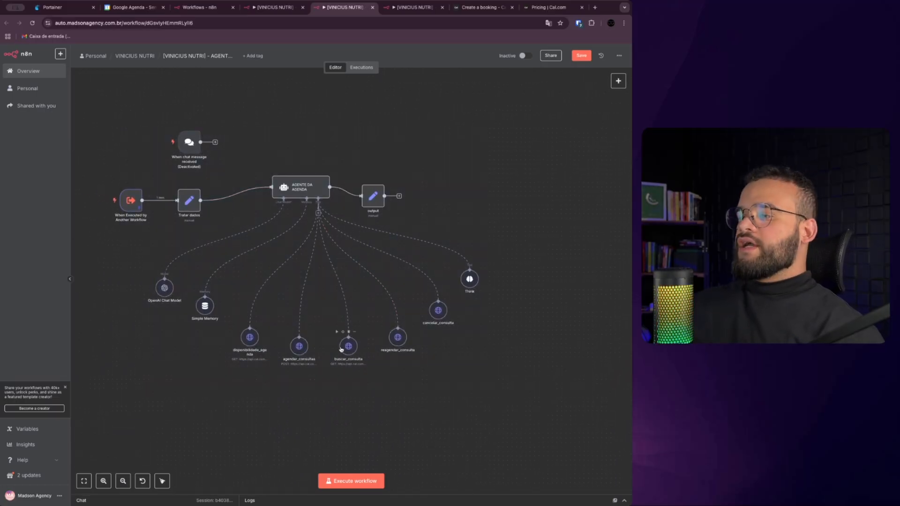
scroll(340, 349, "up", 2)
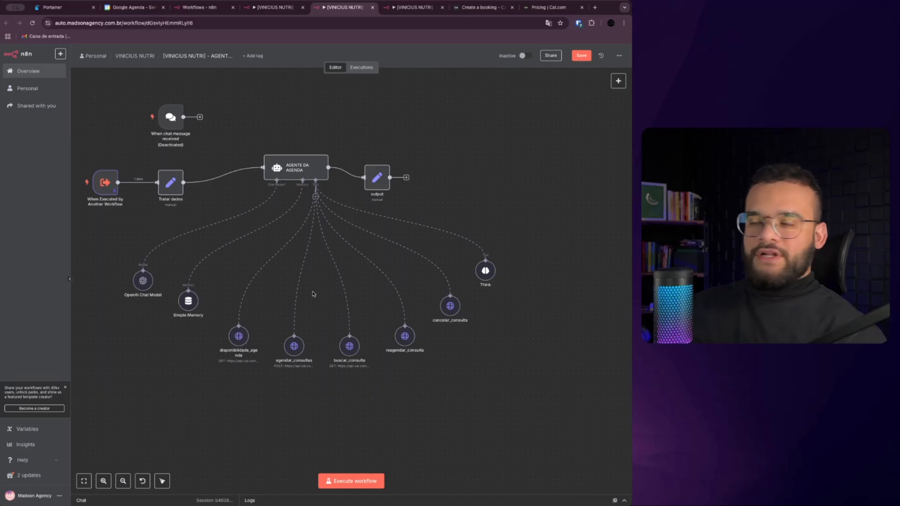
scroll(339, 300, "up", 2)
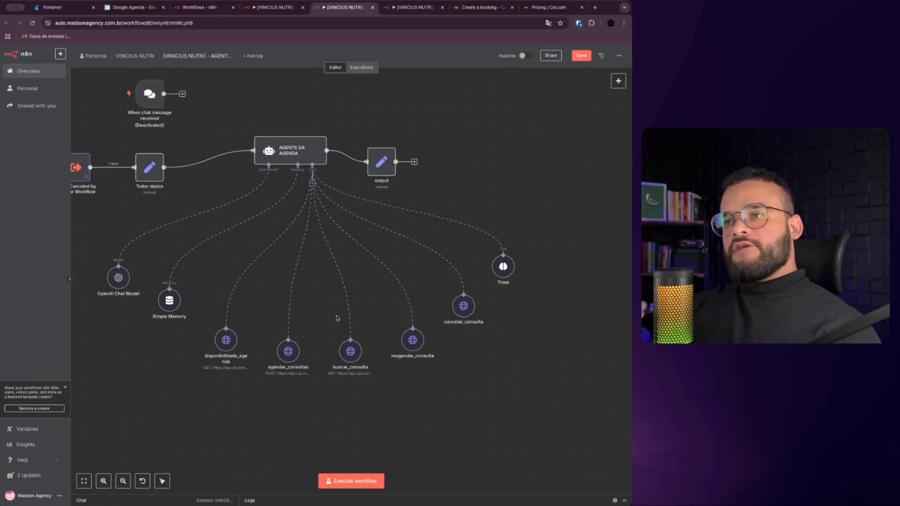
scroll(306, 129, "left", 1)
scroll(308, 130, "up", 1)
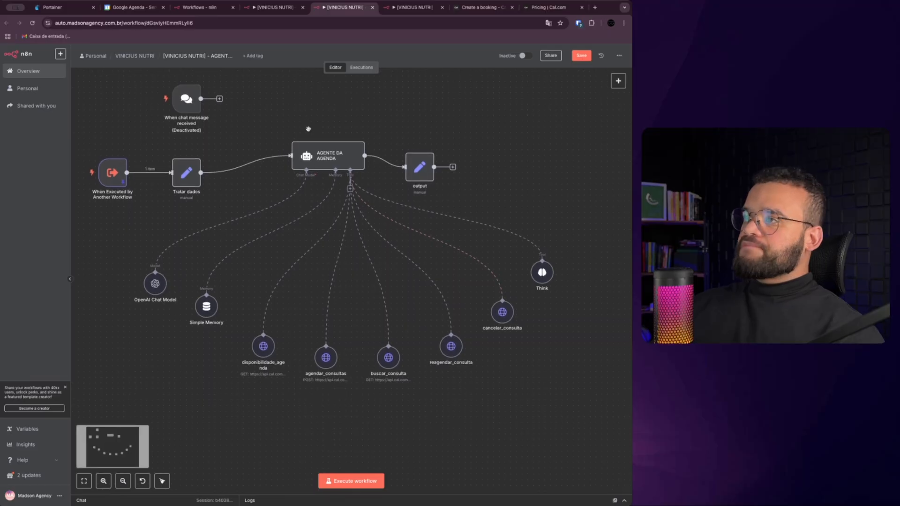
scroll(308, 131, "down", 1)
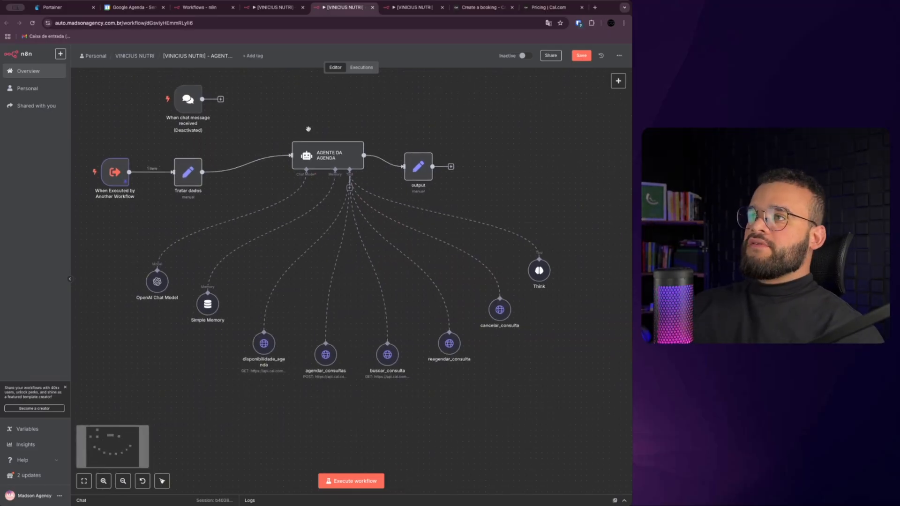
scroll(490, 146, "up", 1)
scroll(491, 147, "right", 1)
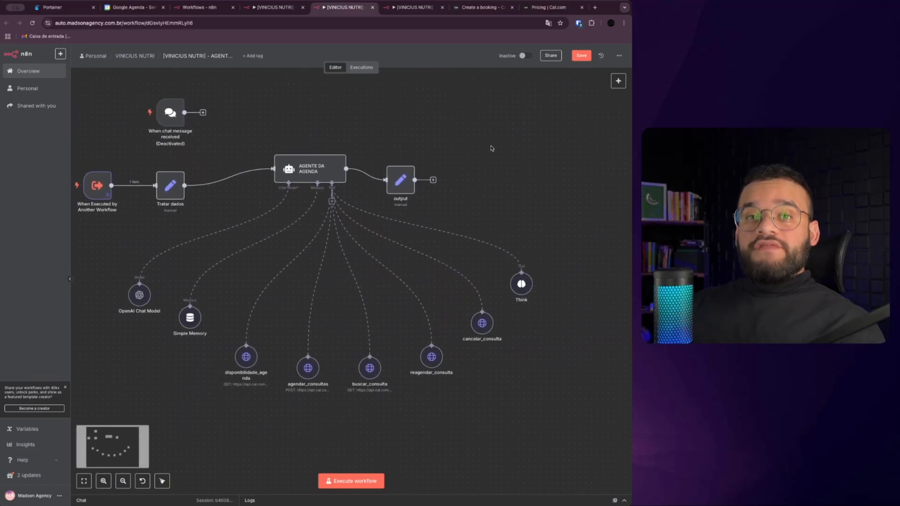